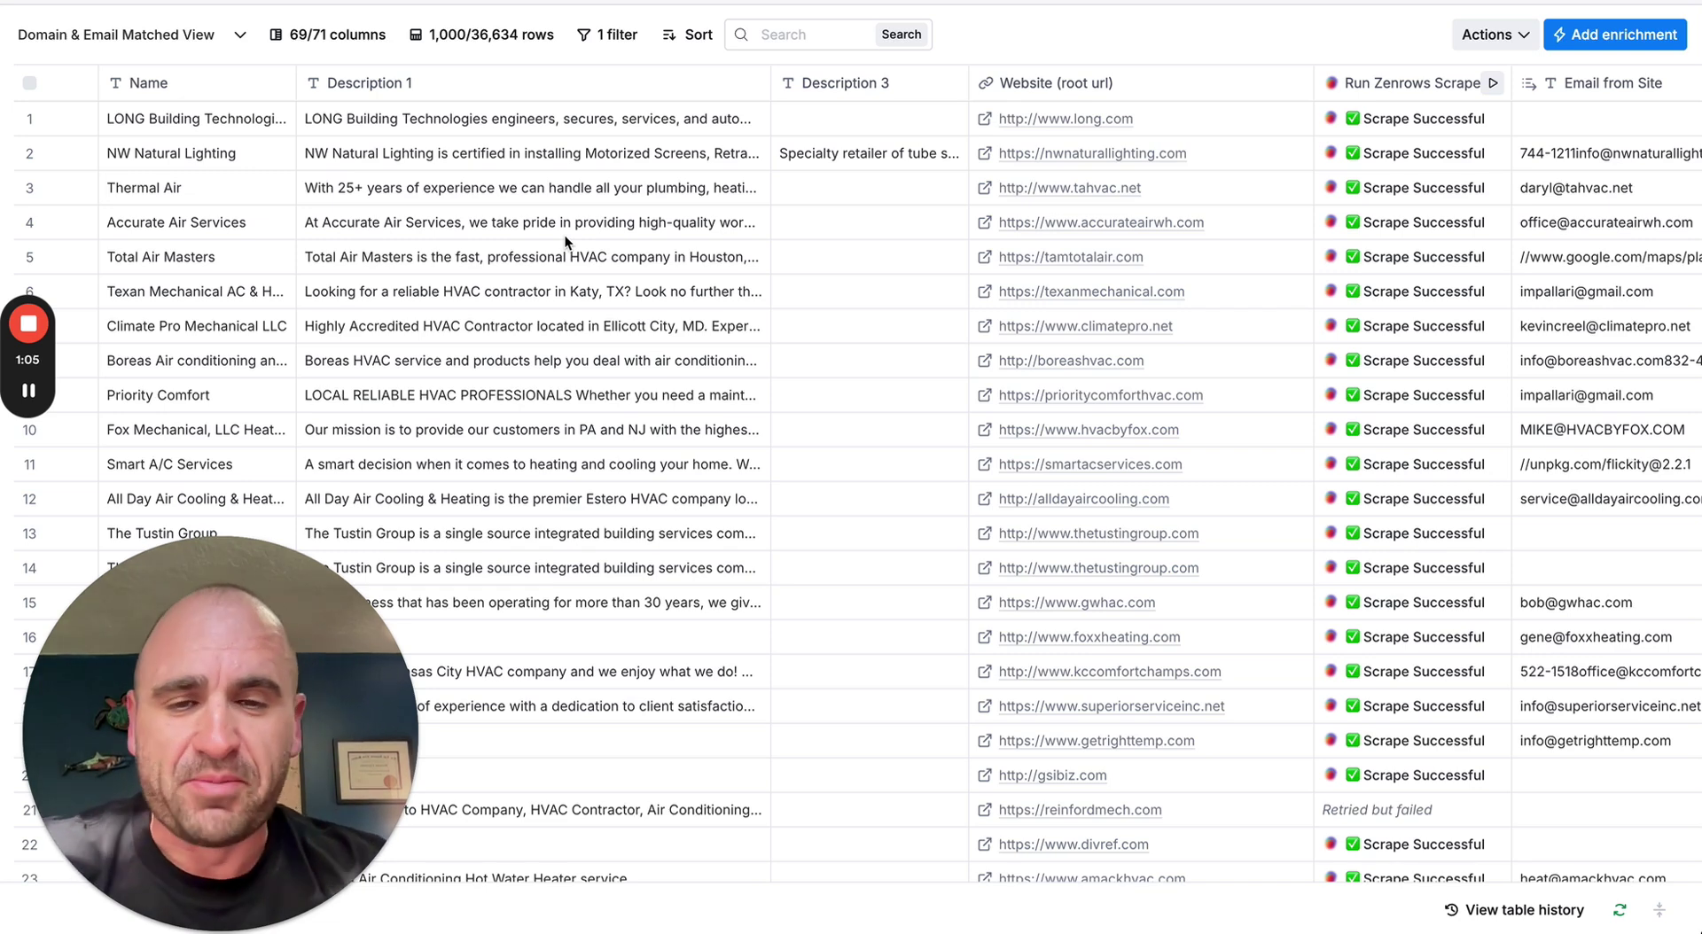
Scroll right past Name and Description to the Run Zenrows Scrape, Email from Site and Domain-Email Match columns
scroll(564, 236, "right", 3)
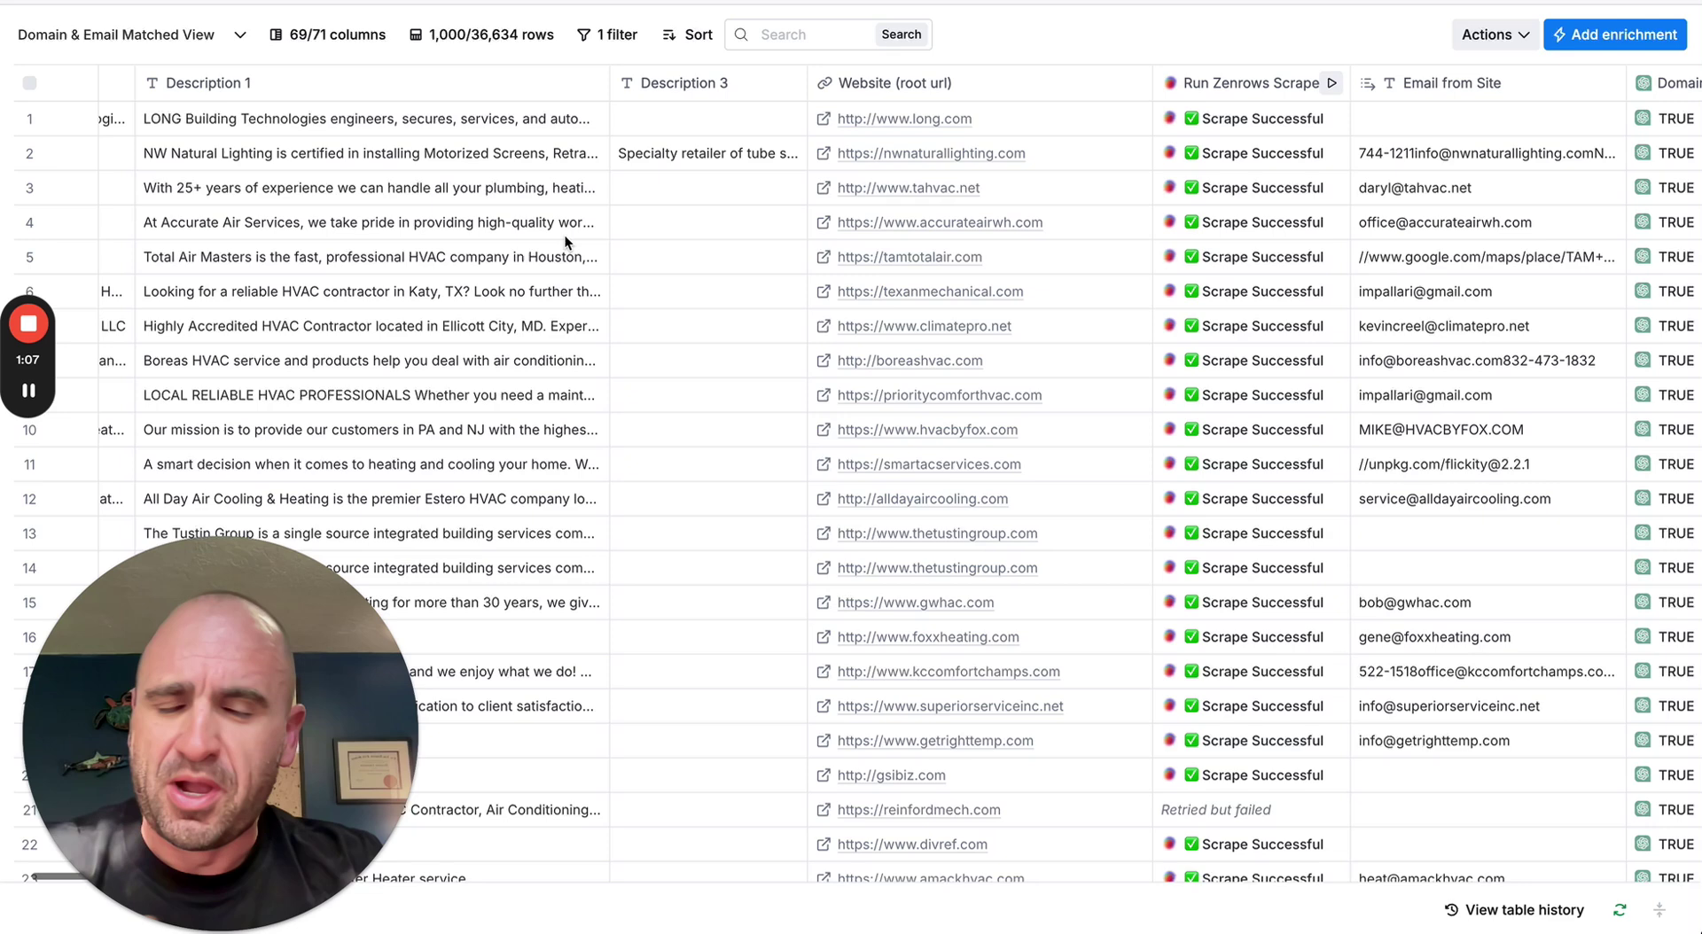
scroll(565, 235, "right", 3)
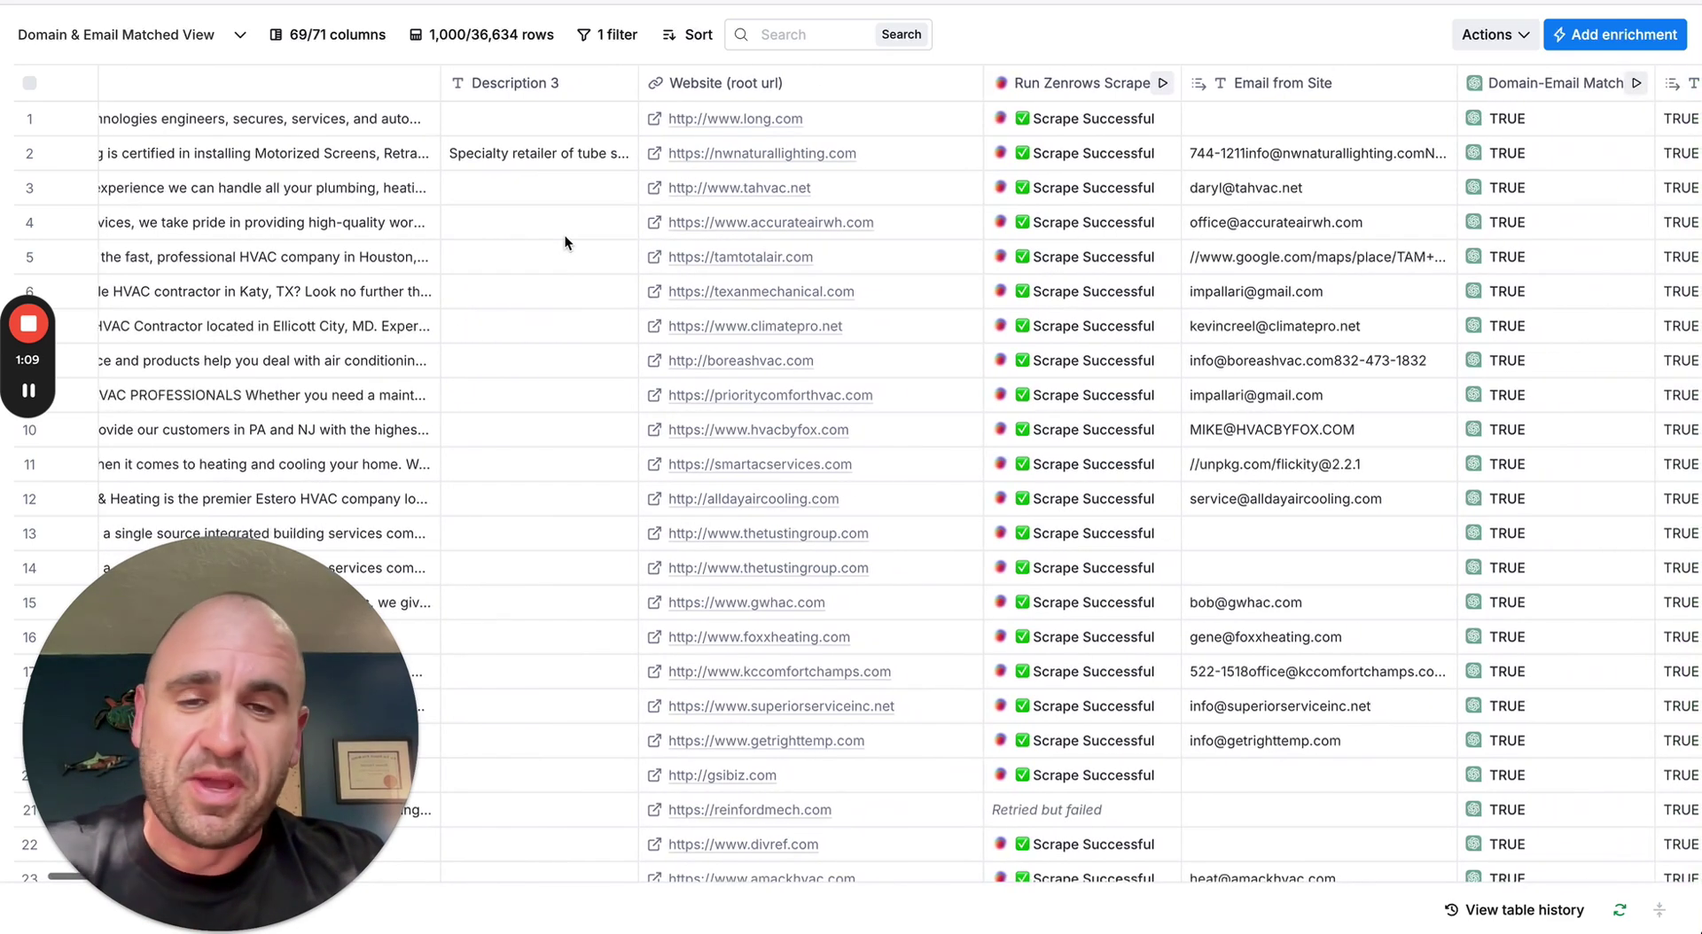
scroll(644, 244, "right", 5)
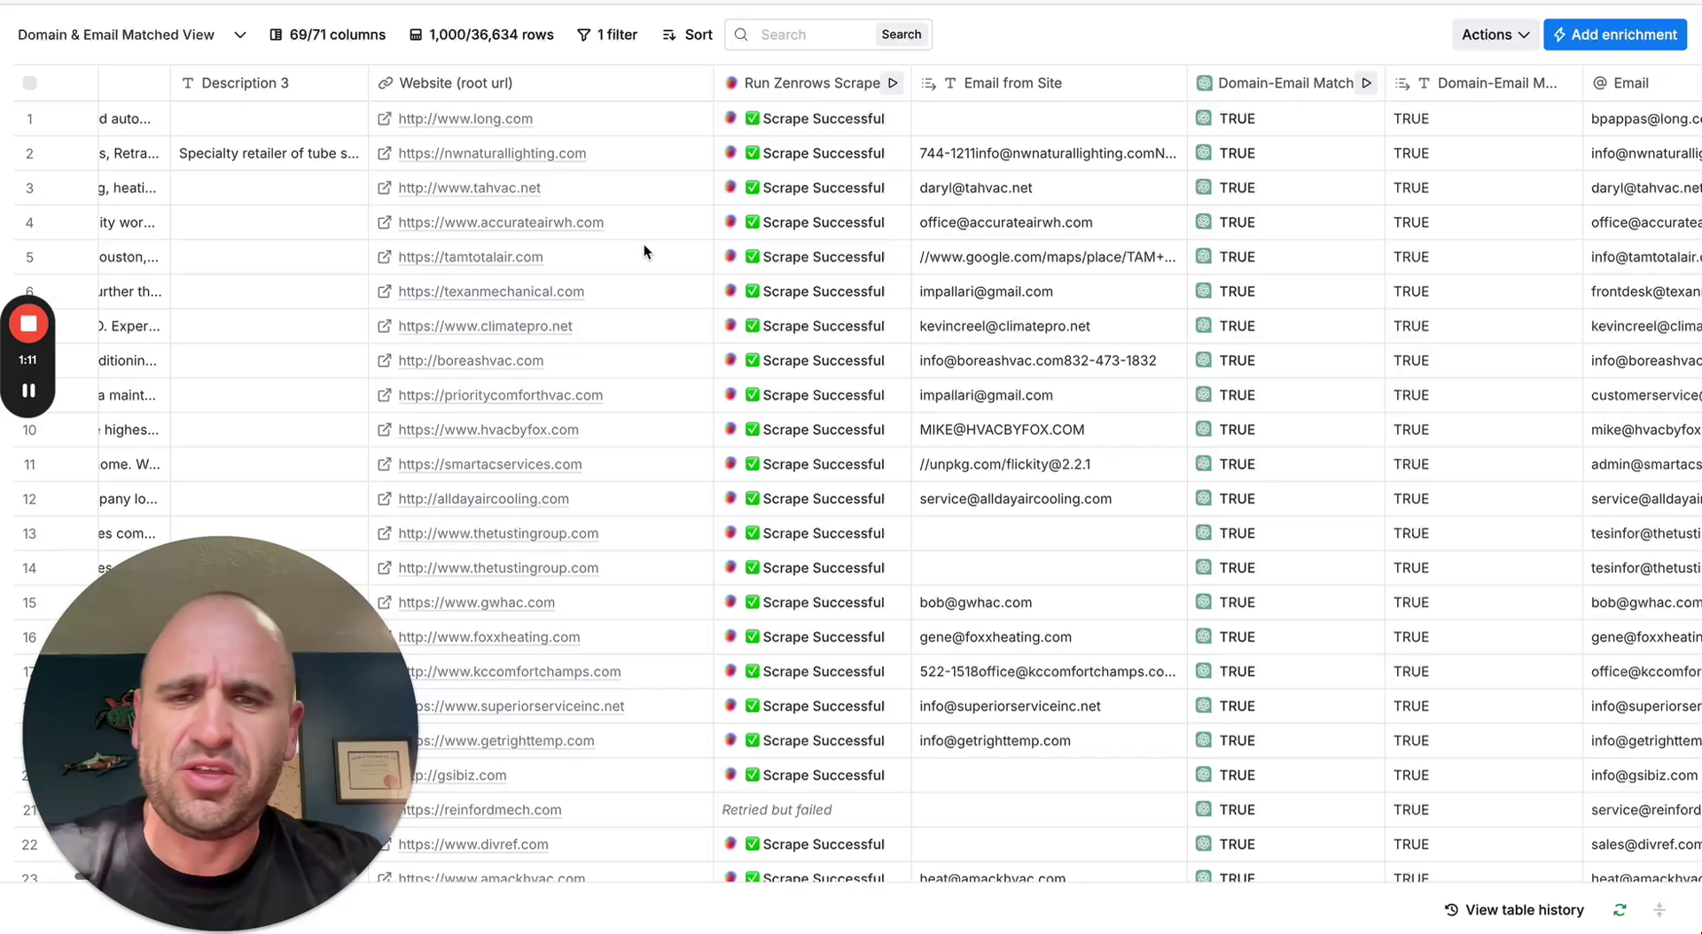
scroll(644, 244, "right", 3)
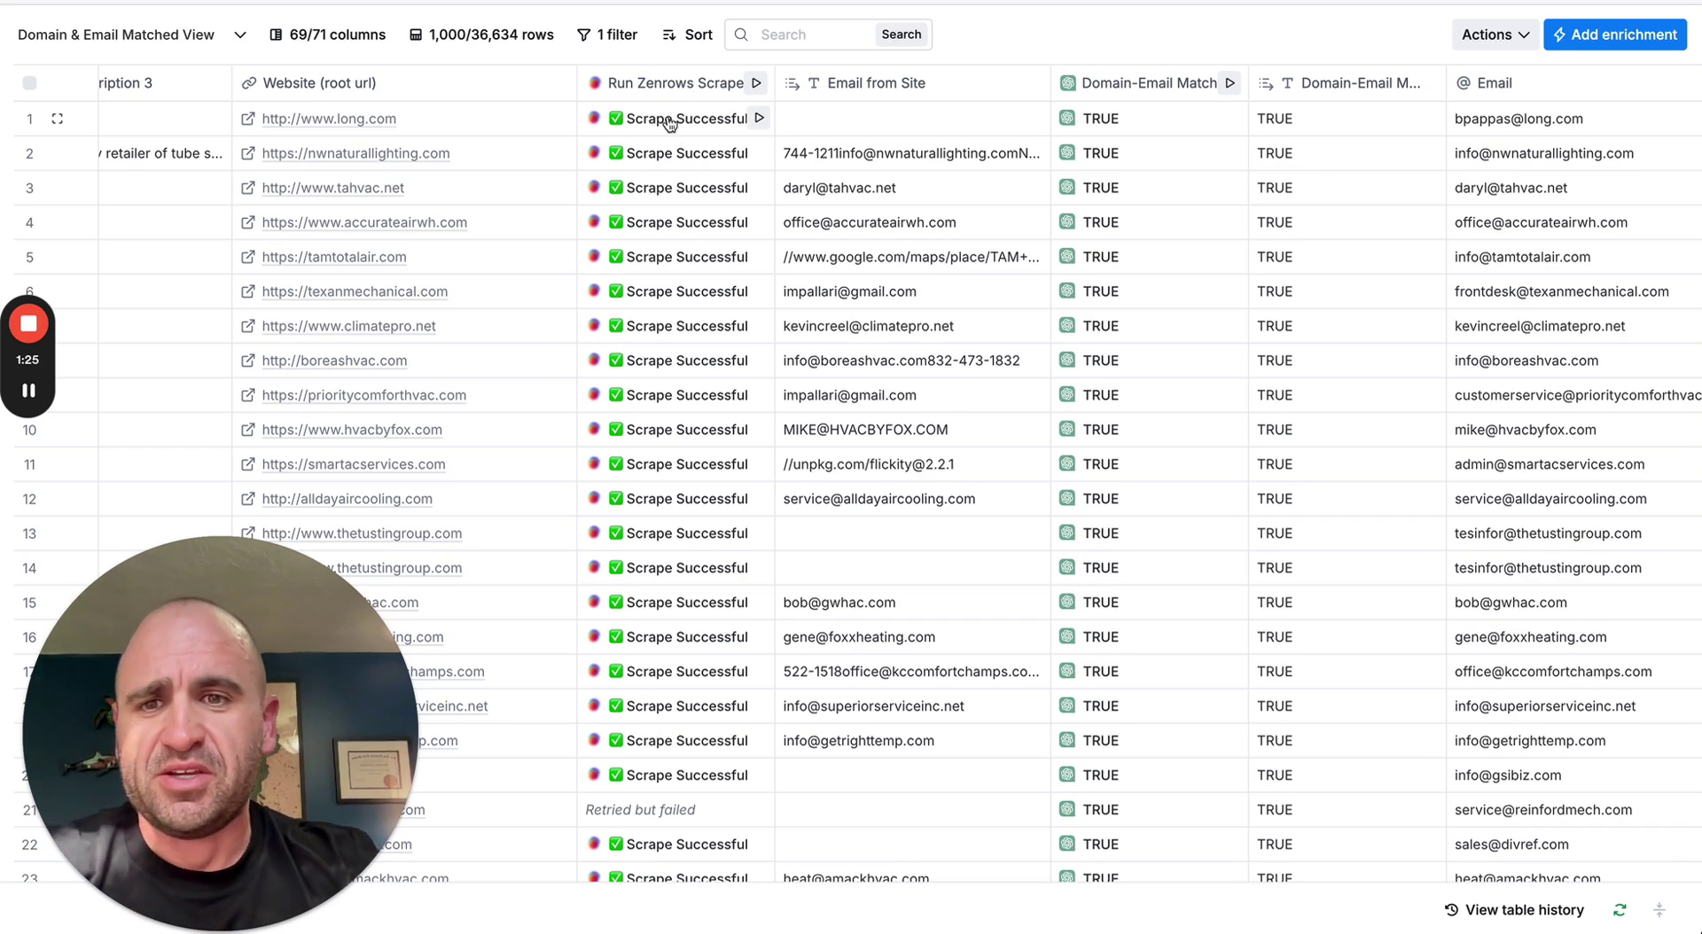
left_click(667, 127)
scroll(1366, 423, "down", 10)
scroll(1366, 424, "down", 8)
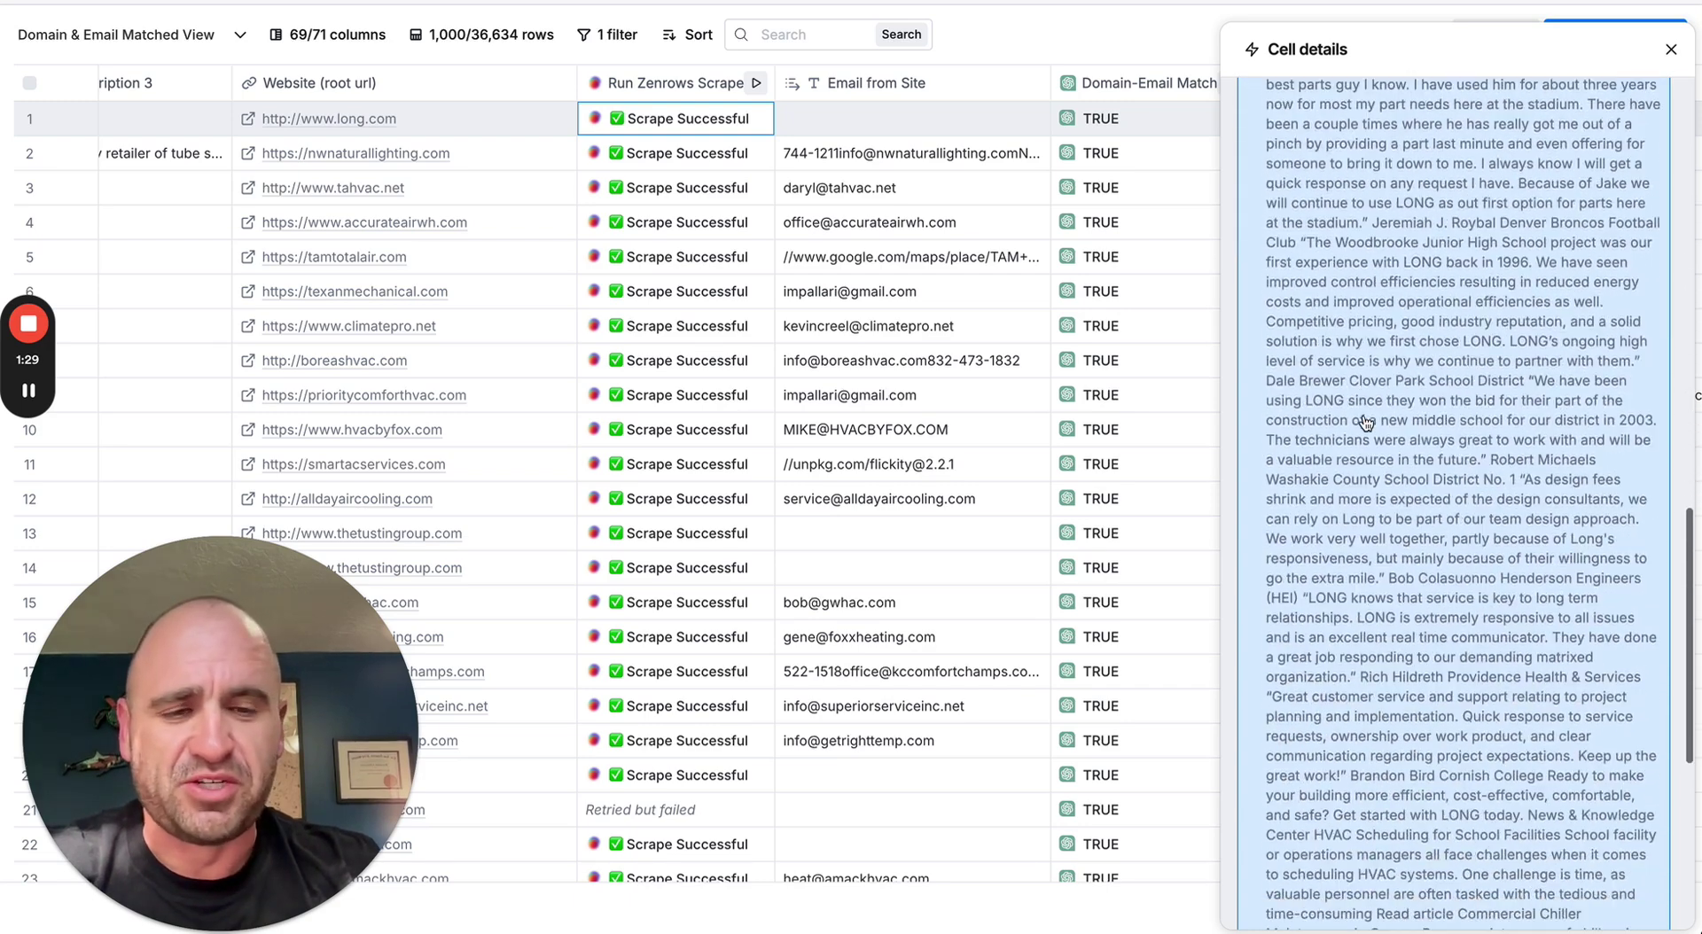
scroll(1366, 423, "down", 5)
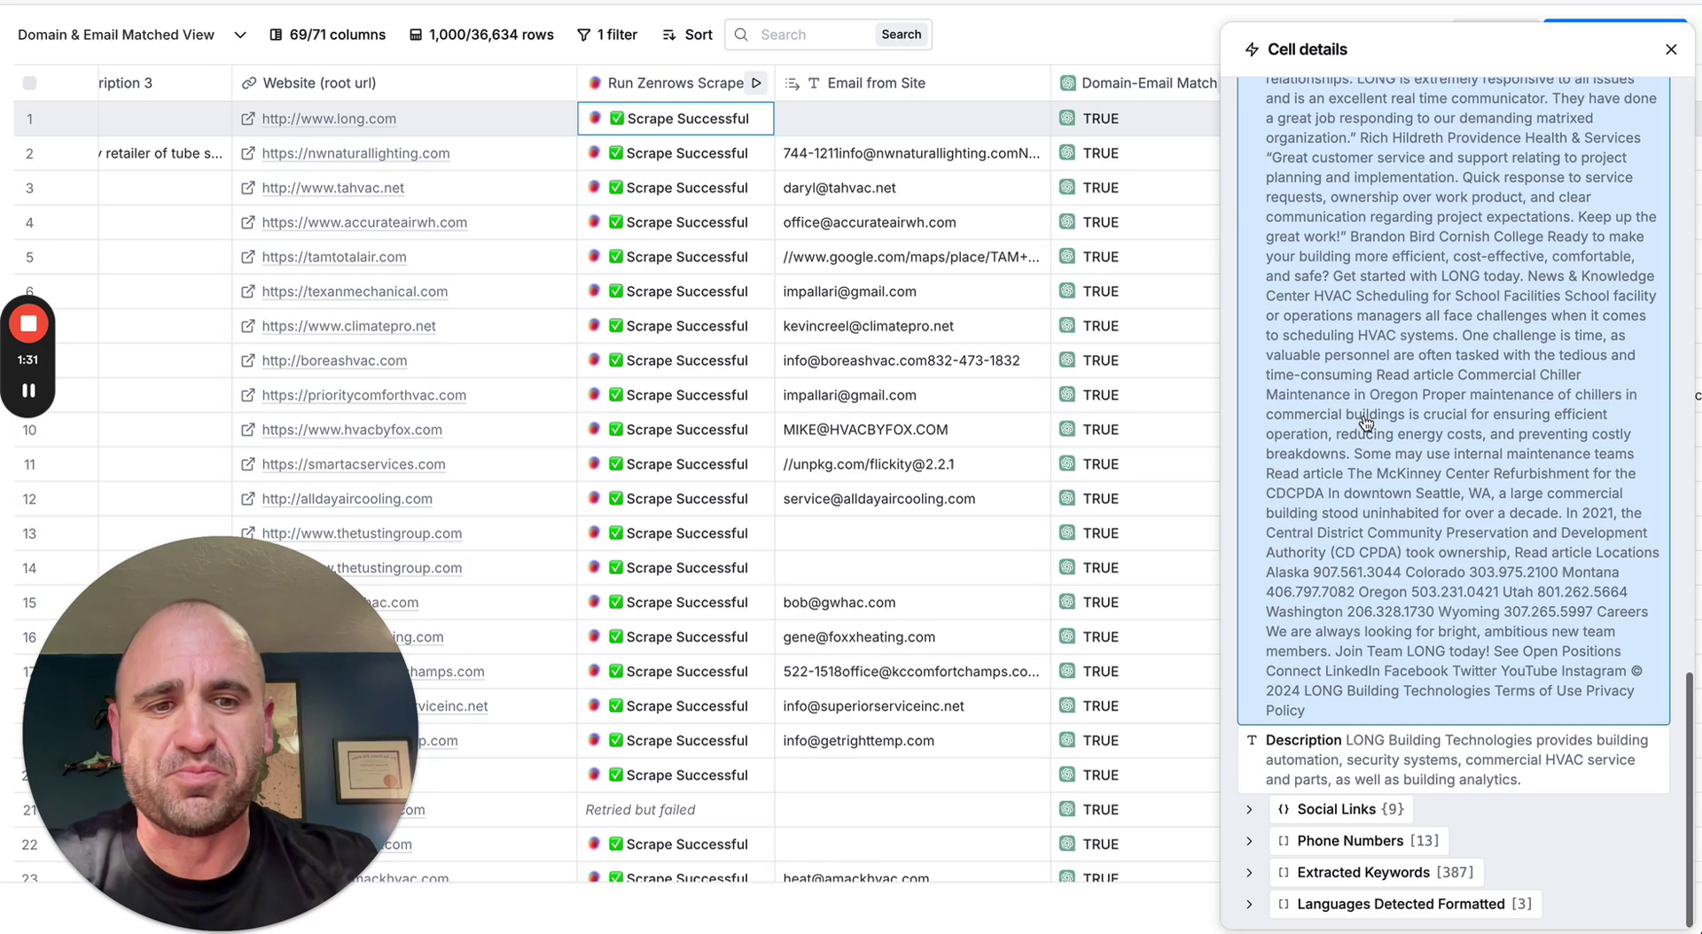
left_click(1672, 50)
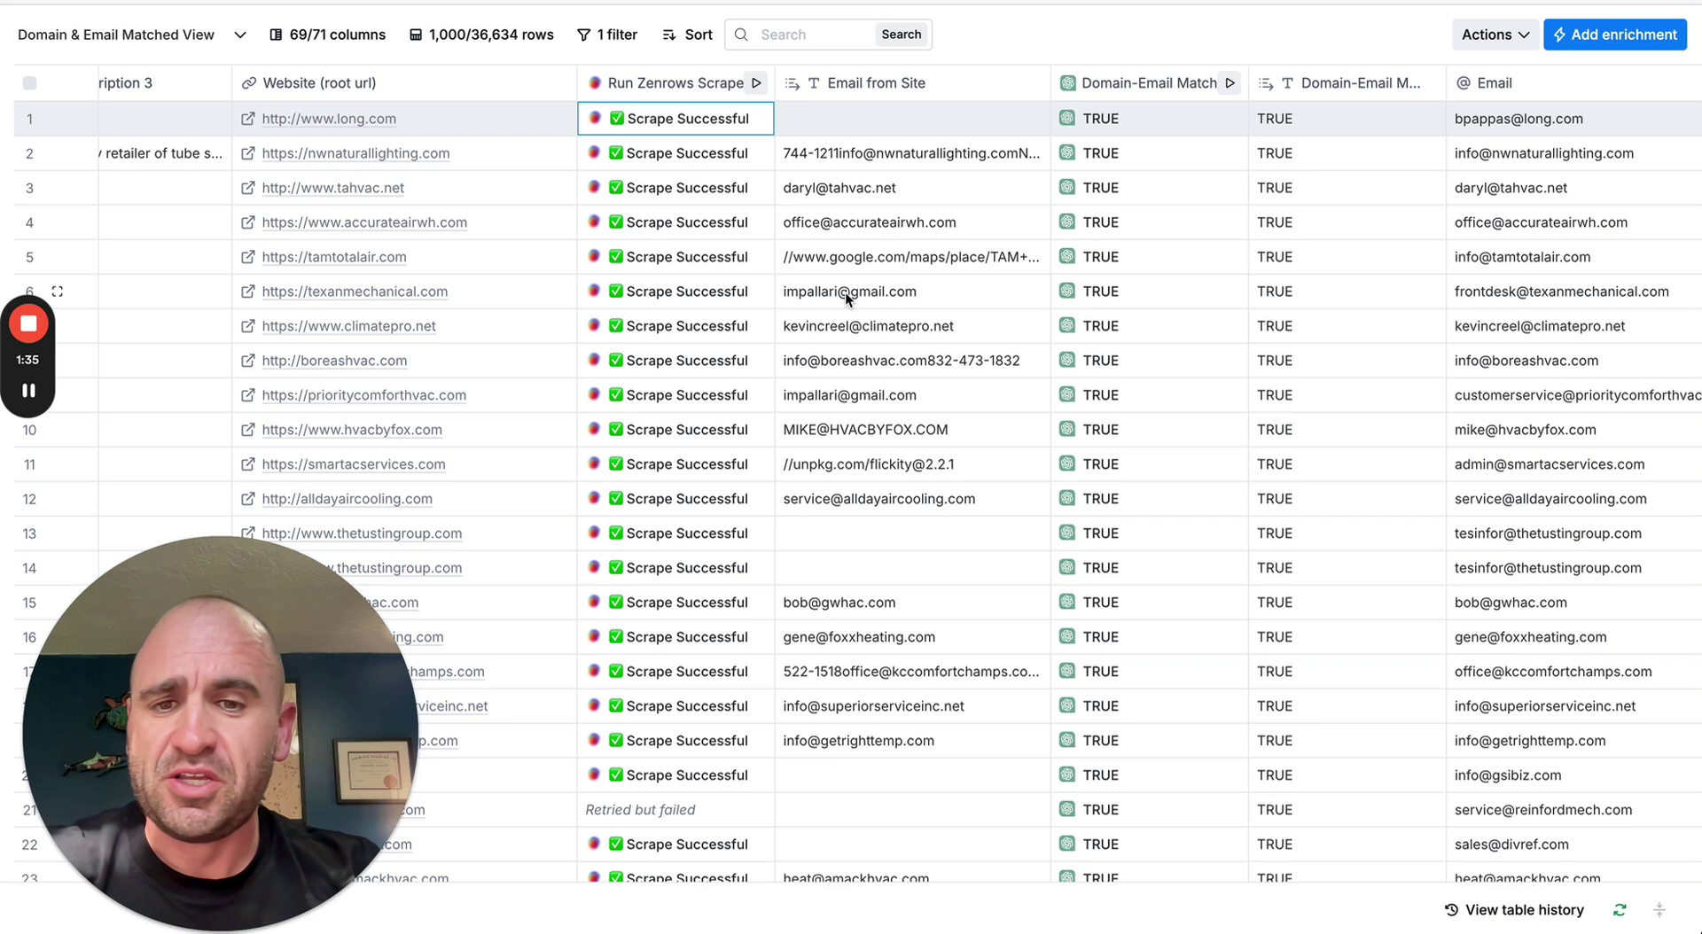
scroll(879, 355, "right", 3)
Scroll past the LinkedIn, owner, social and validation columns to Annual Revenue, Zoominfo URL and Crunchbase URL
scroll(880, 356, "right", 15)
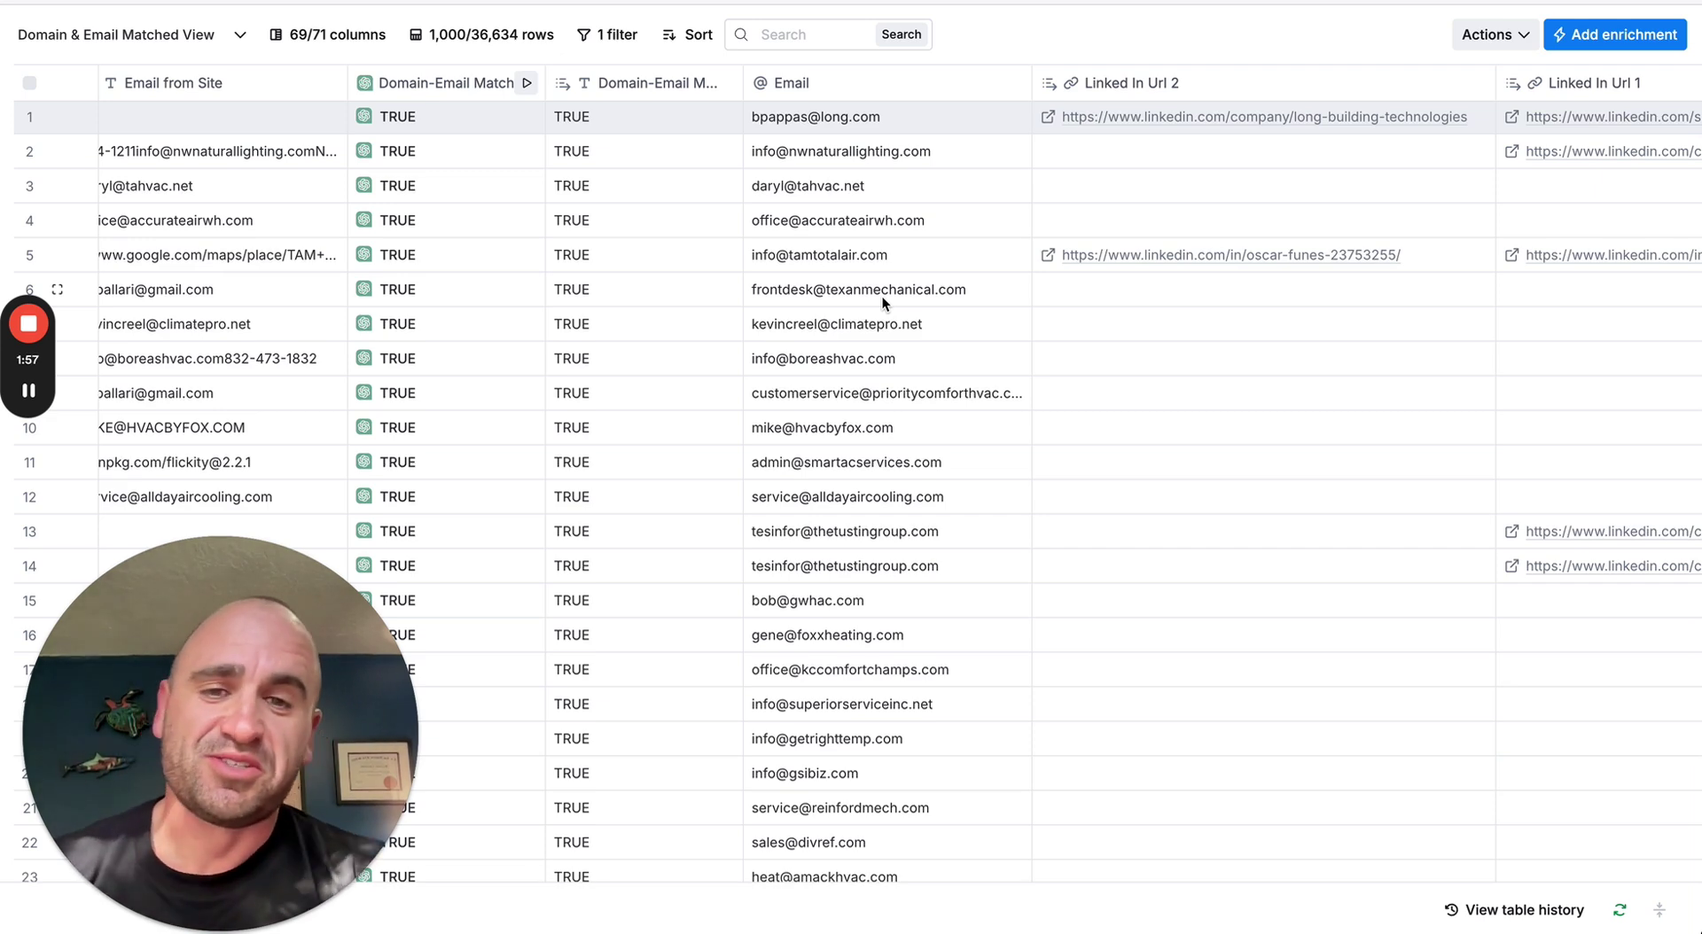
scroll(882, 303, "right", 10)
scroll(882, 297, "right", 10)
scroll(882, 297, "right", 15)
scroll(882, 297, "right", 15)
scroll(881, 297, "right", 15)
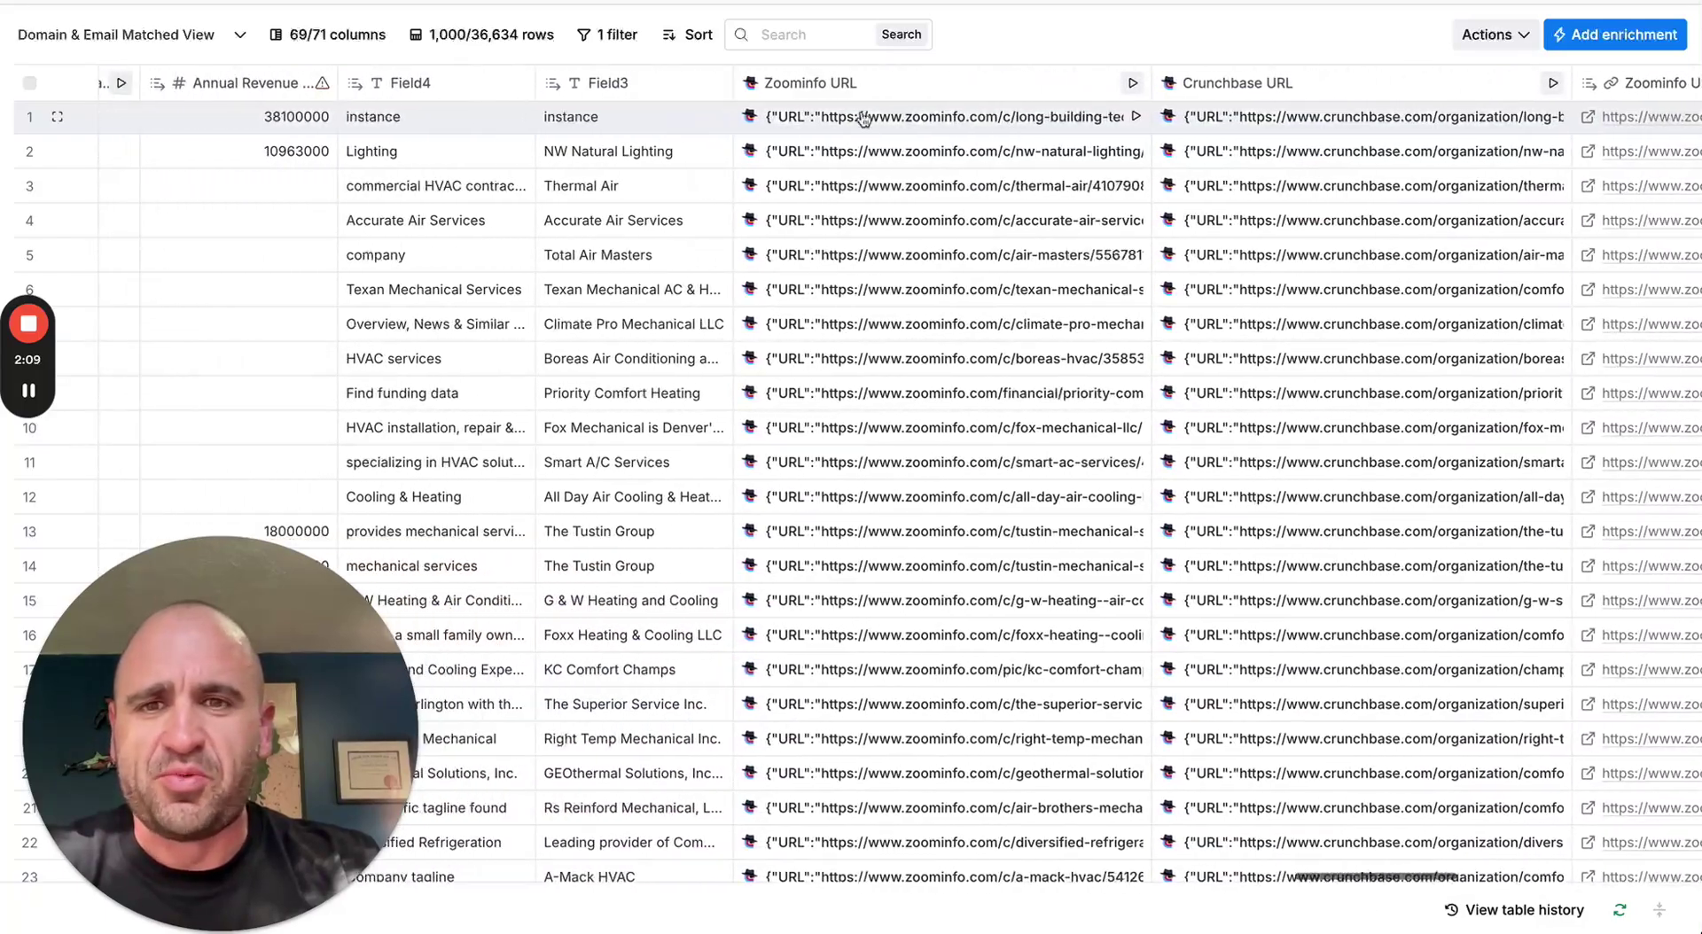
scroll(768, 374, "left", 3)
scroll(767, 374, "left", 3)
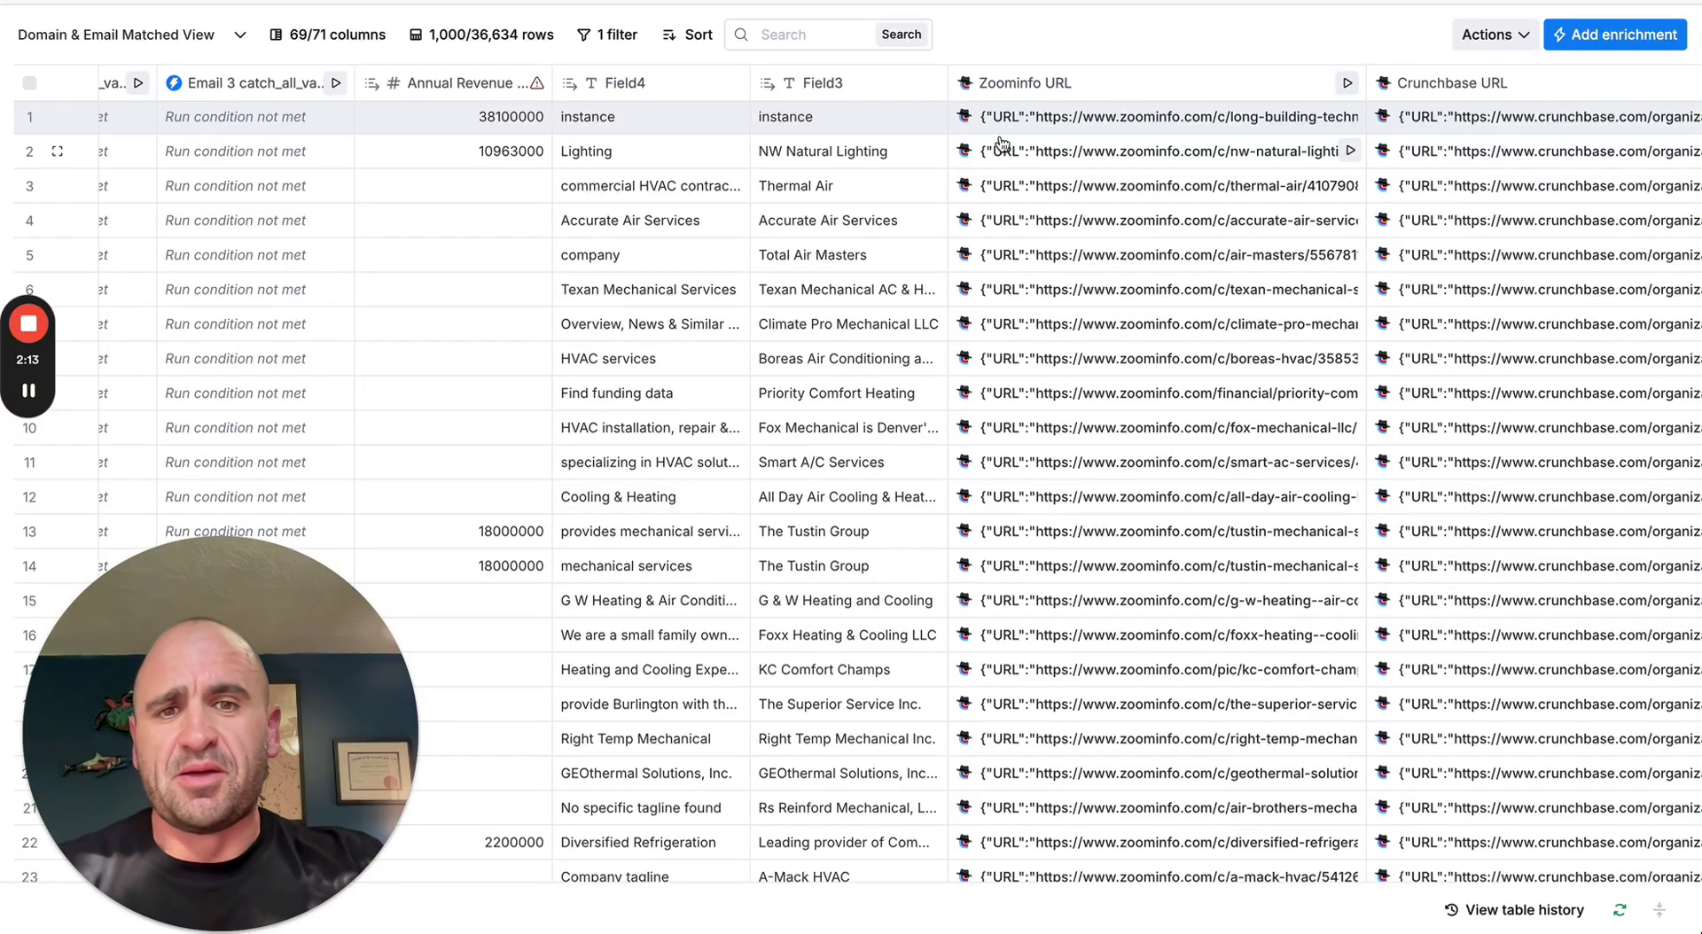
Review the Zoominfo URL column's Claygent Mission and Define column outputs in its edit panel
left_click(1013, 86)
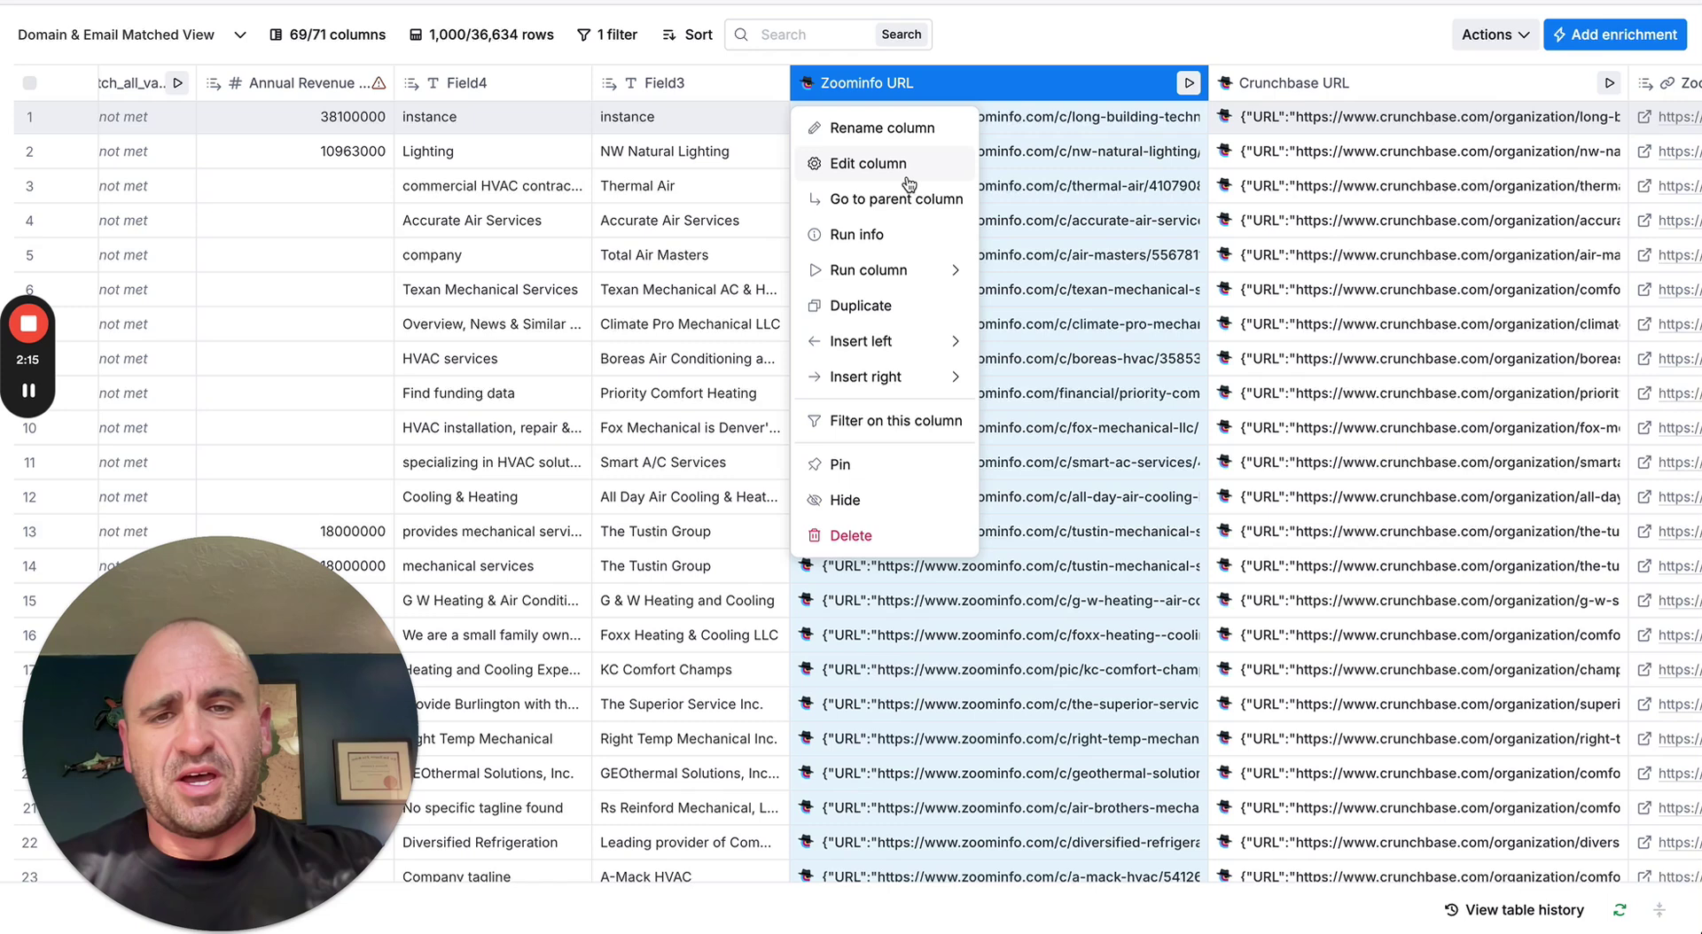
left_click(906, 174)
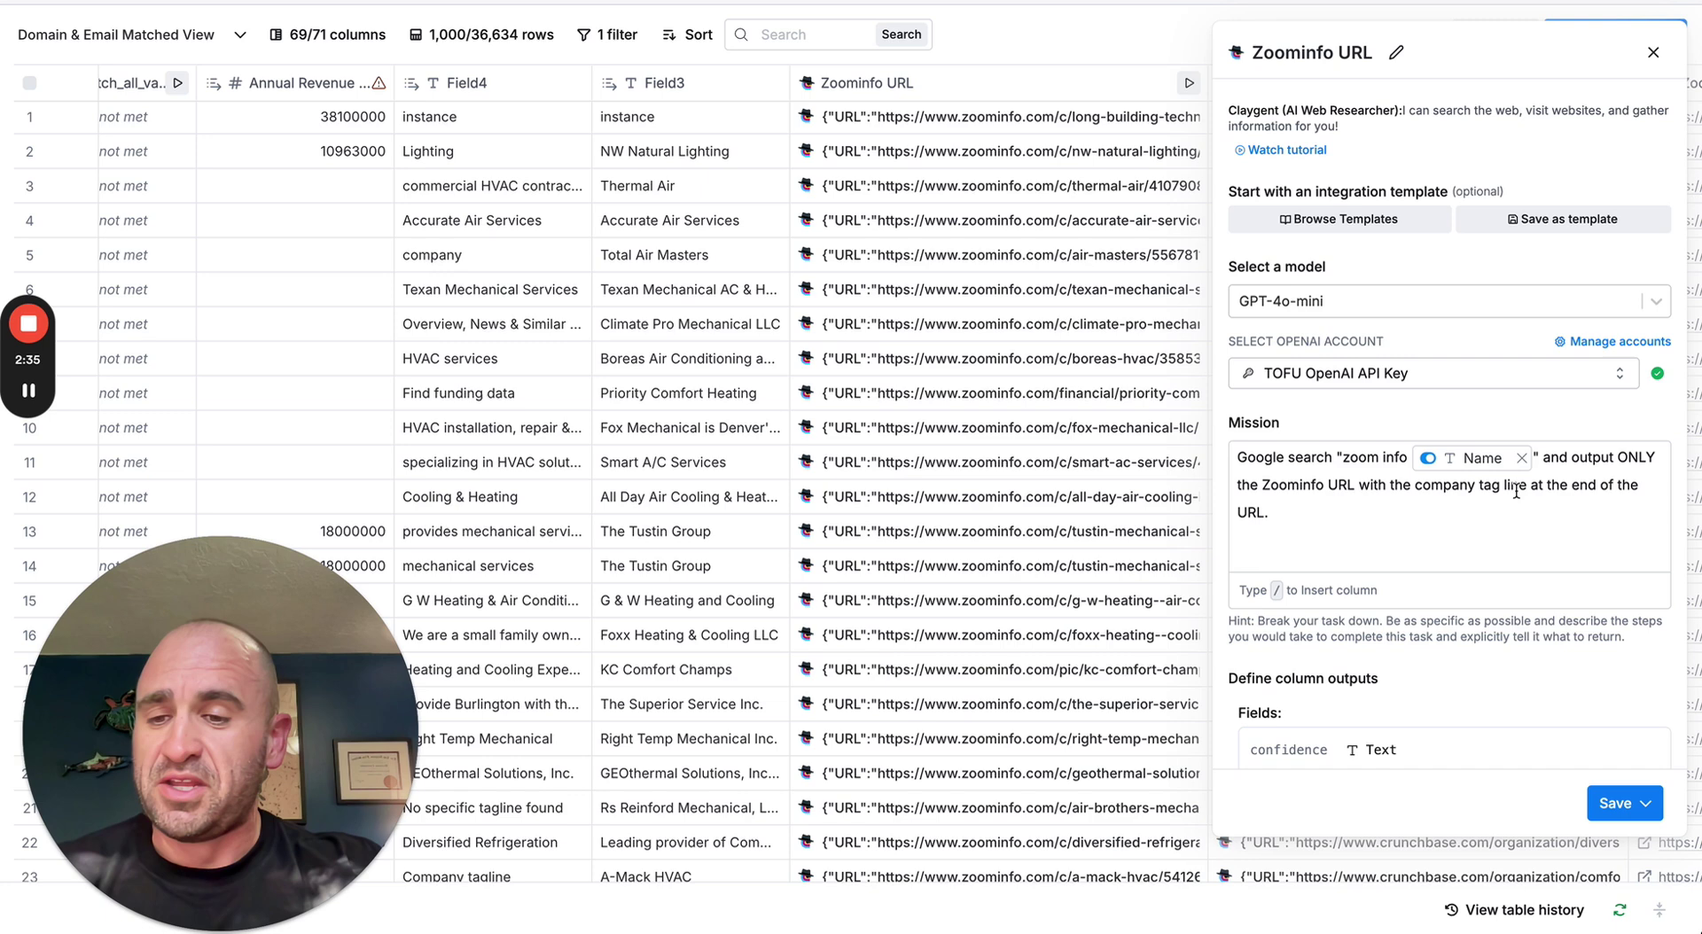
scroll(1516, 489, "down", 5)
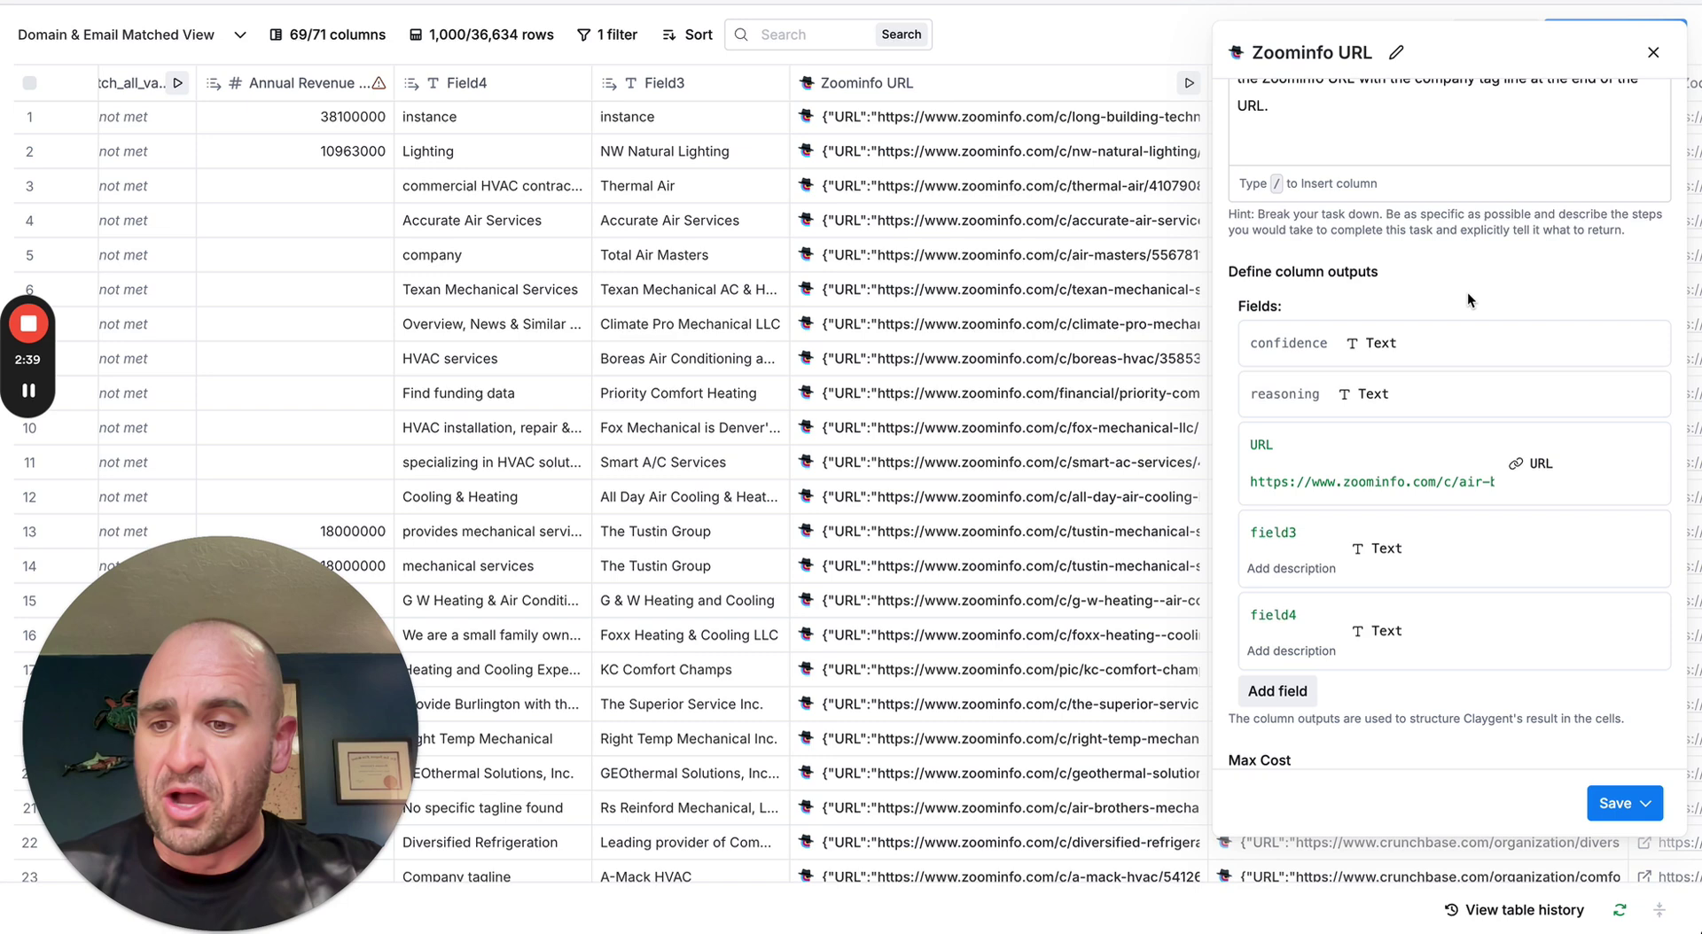
mouse_move(1385, 544)
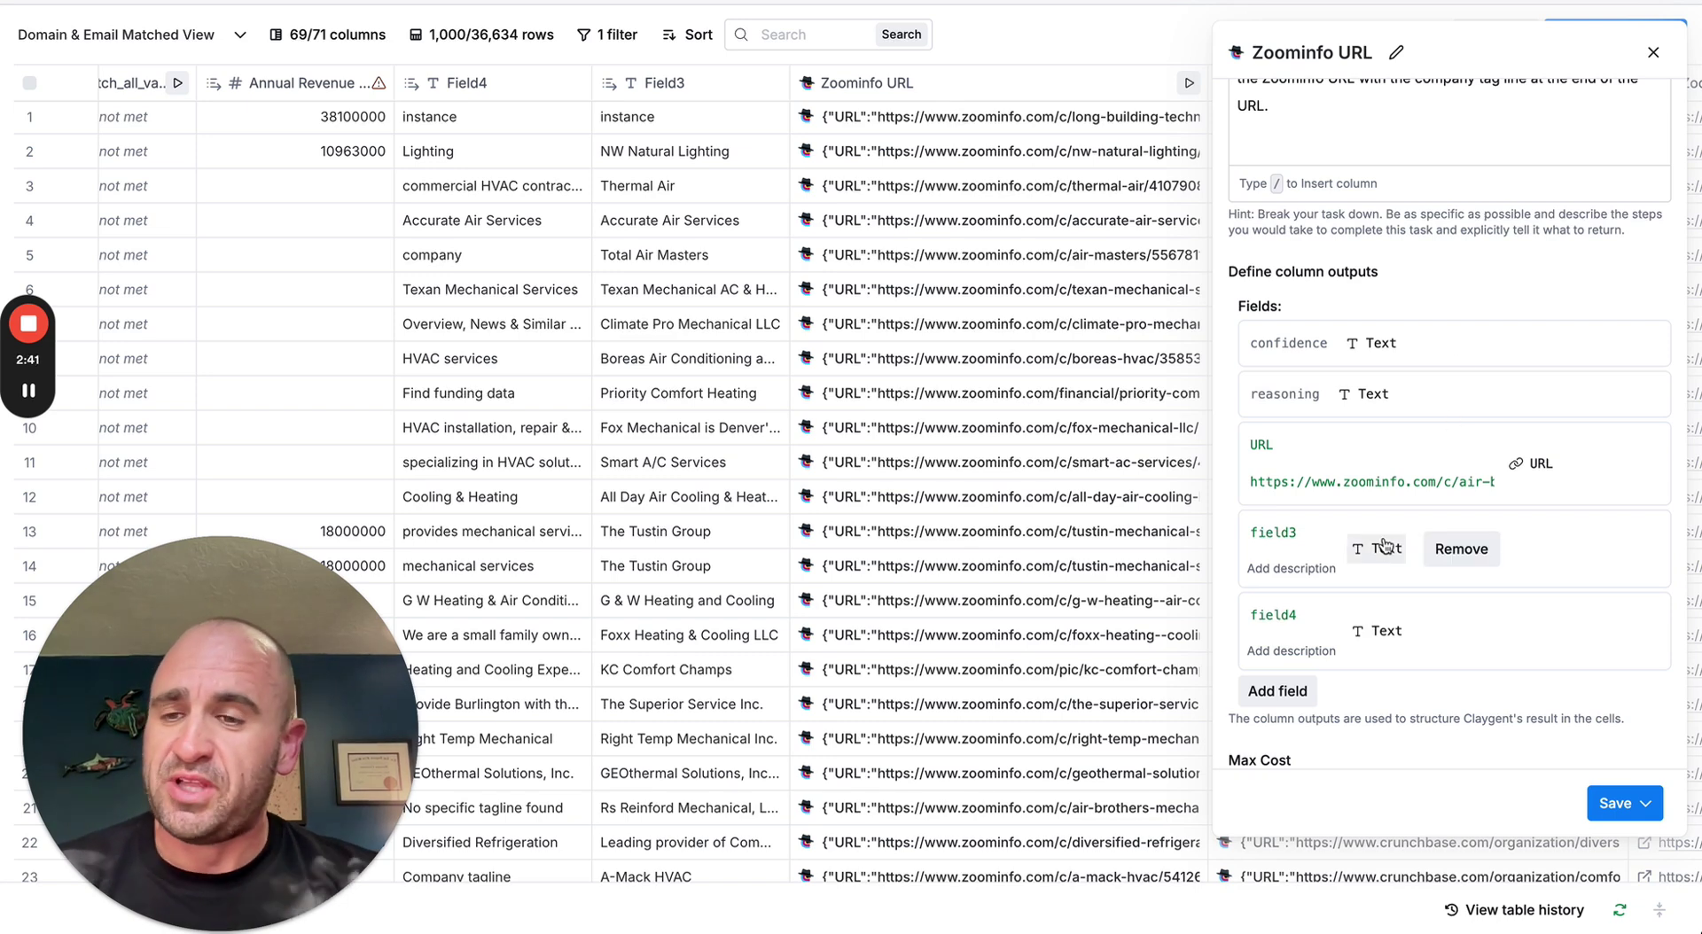
scroll(1346, 407, "up", 5)
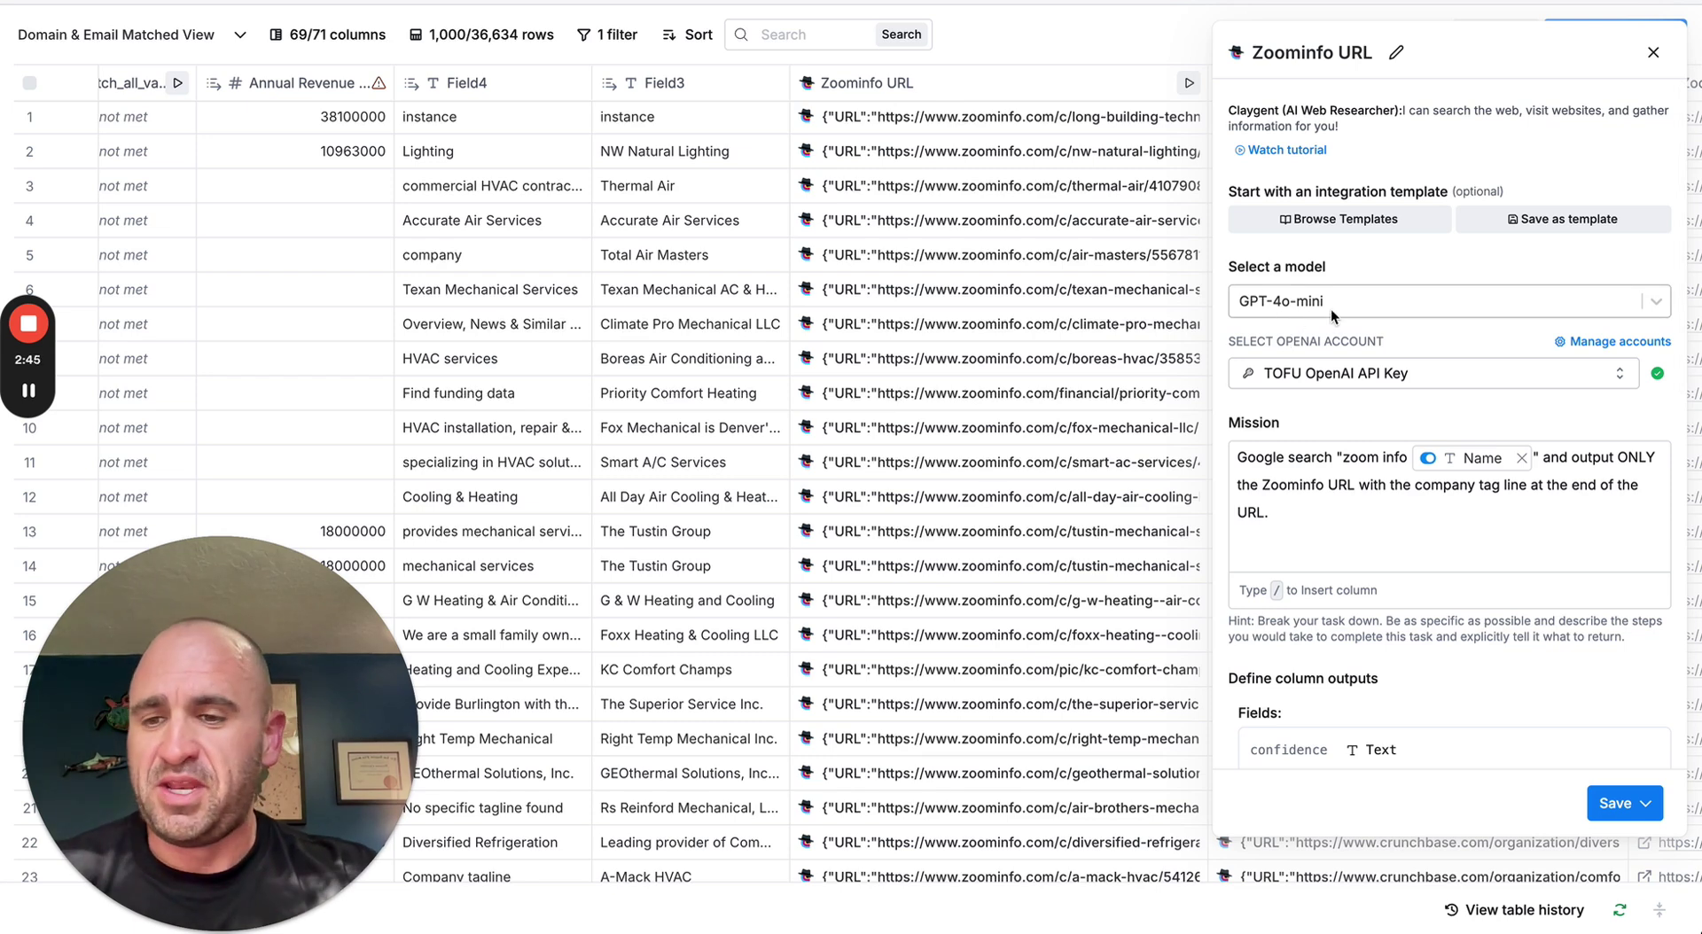
scroll(1324, 432, "down", 6)
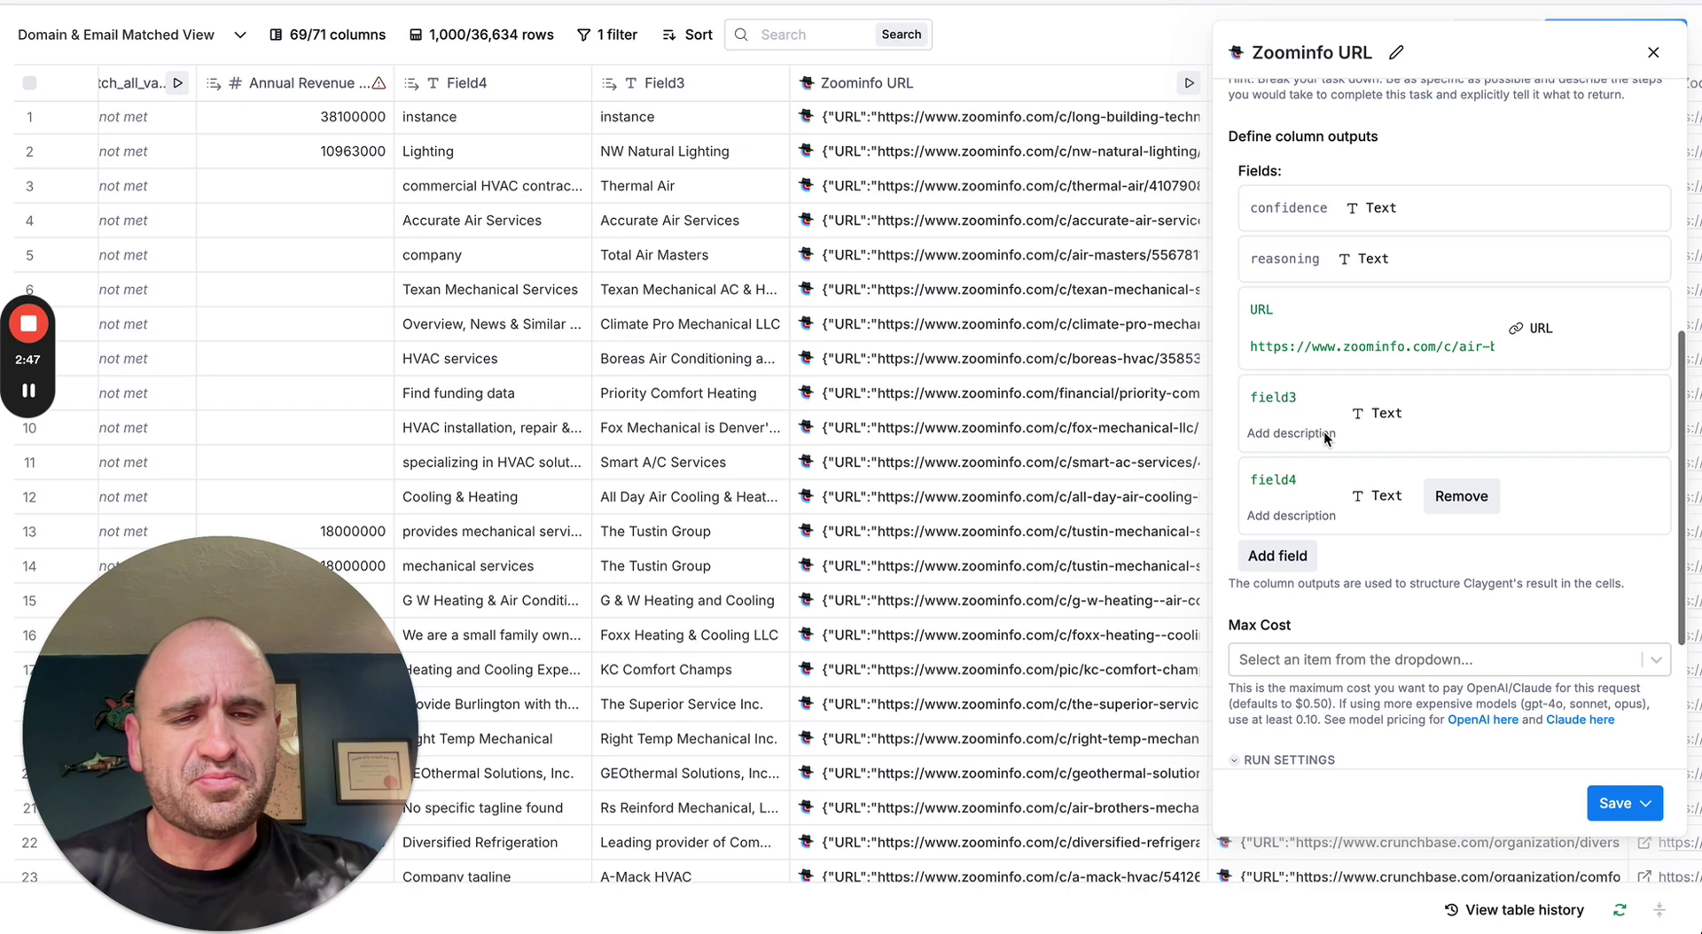
scroll(1324, 431, "up", 5)
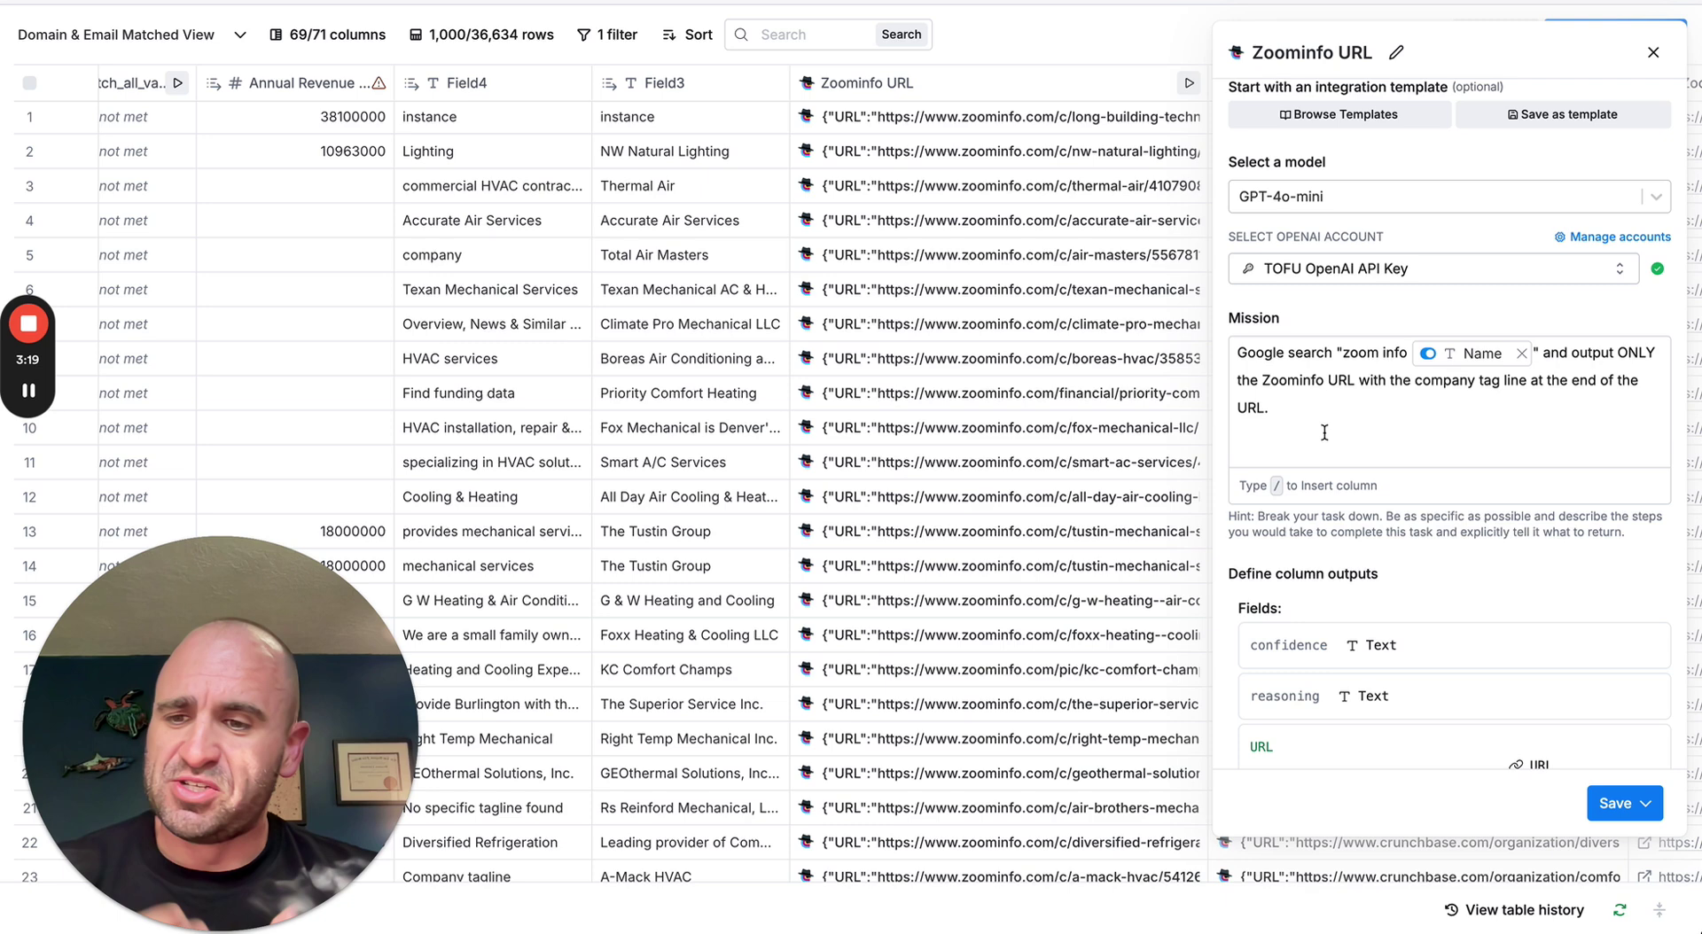
Keep the Zoominfo URL column's URL output field typed as URL
scroll(1324, 433, "down", 5)
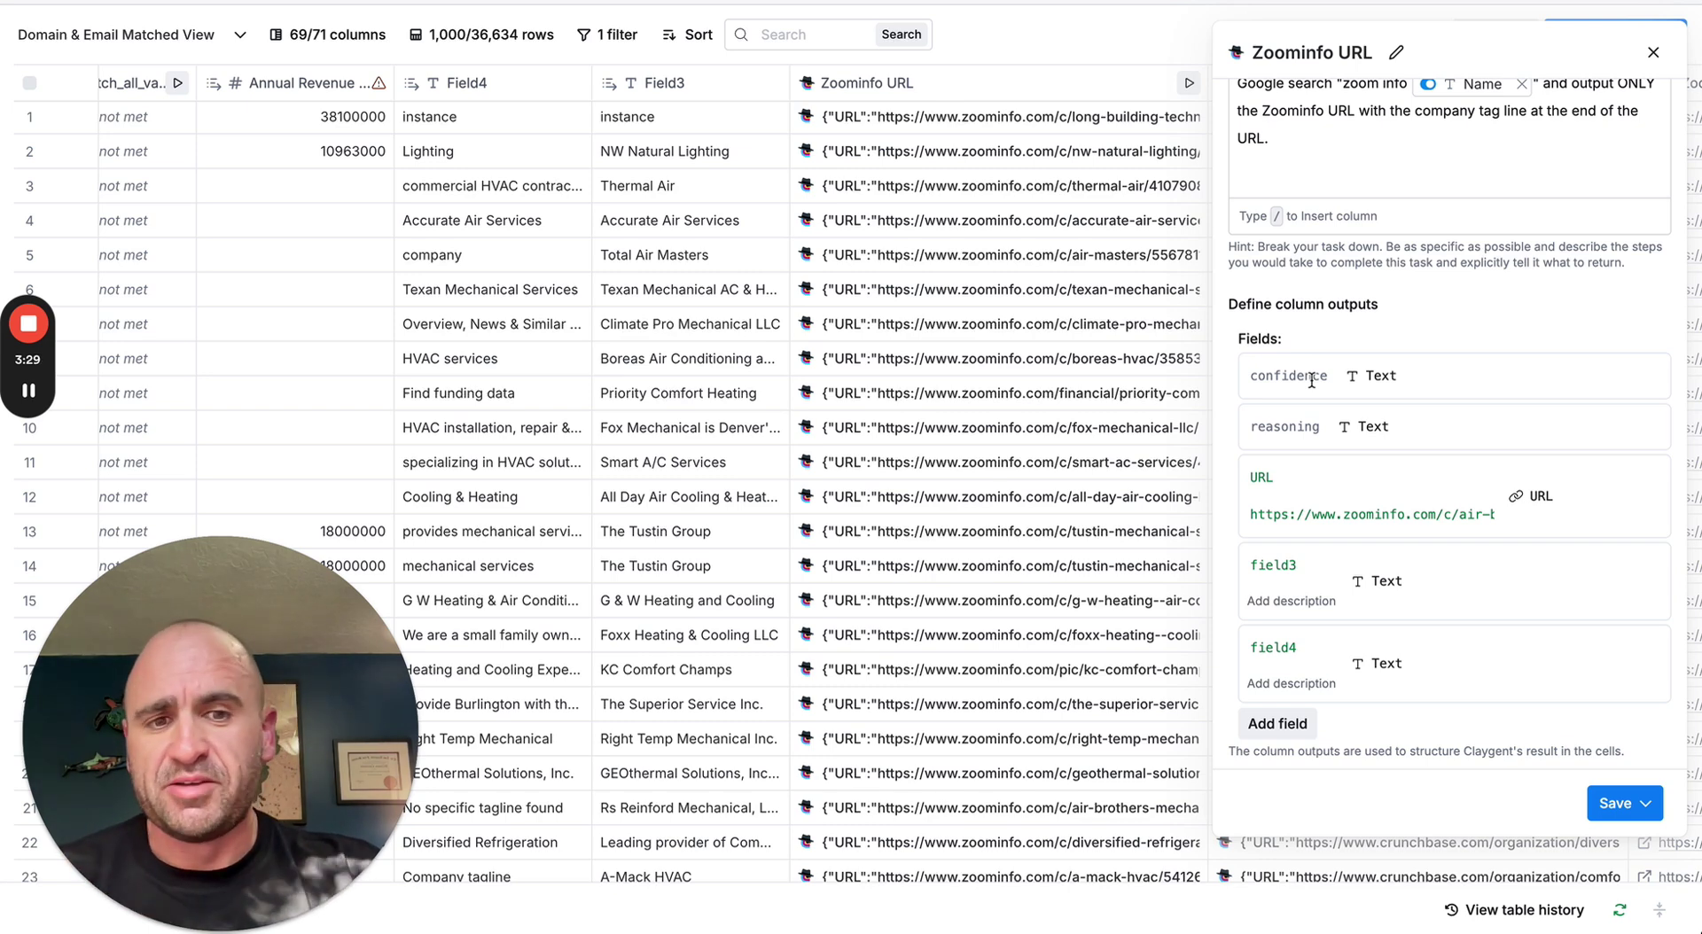
scroll(1312, 435, "down", 2)
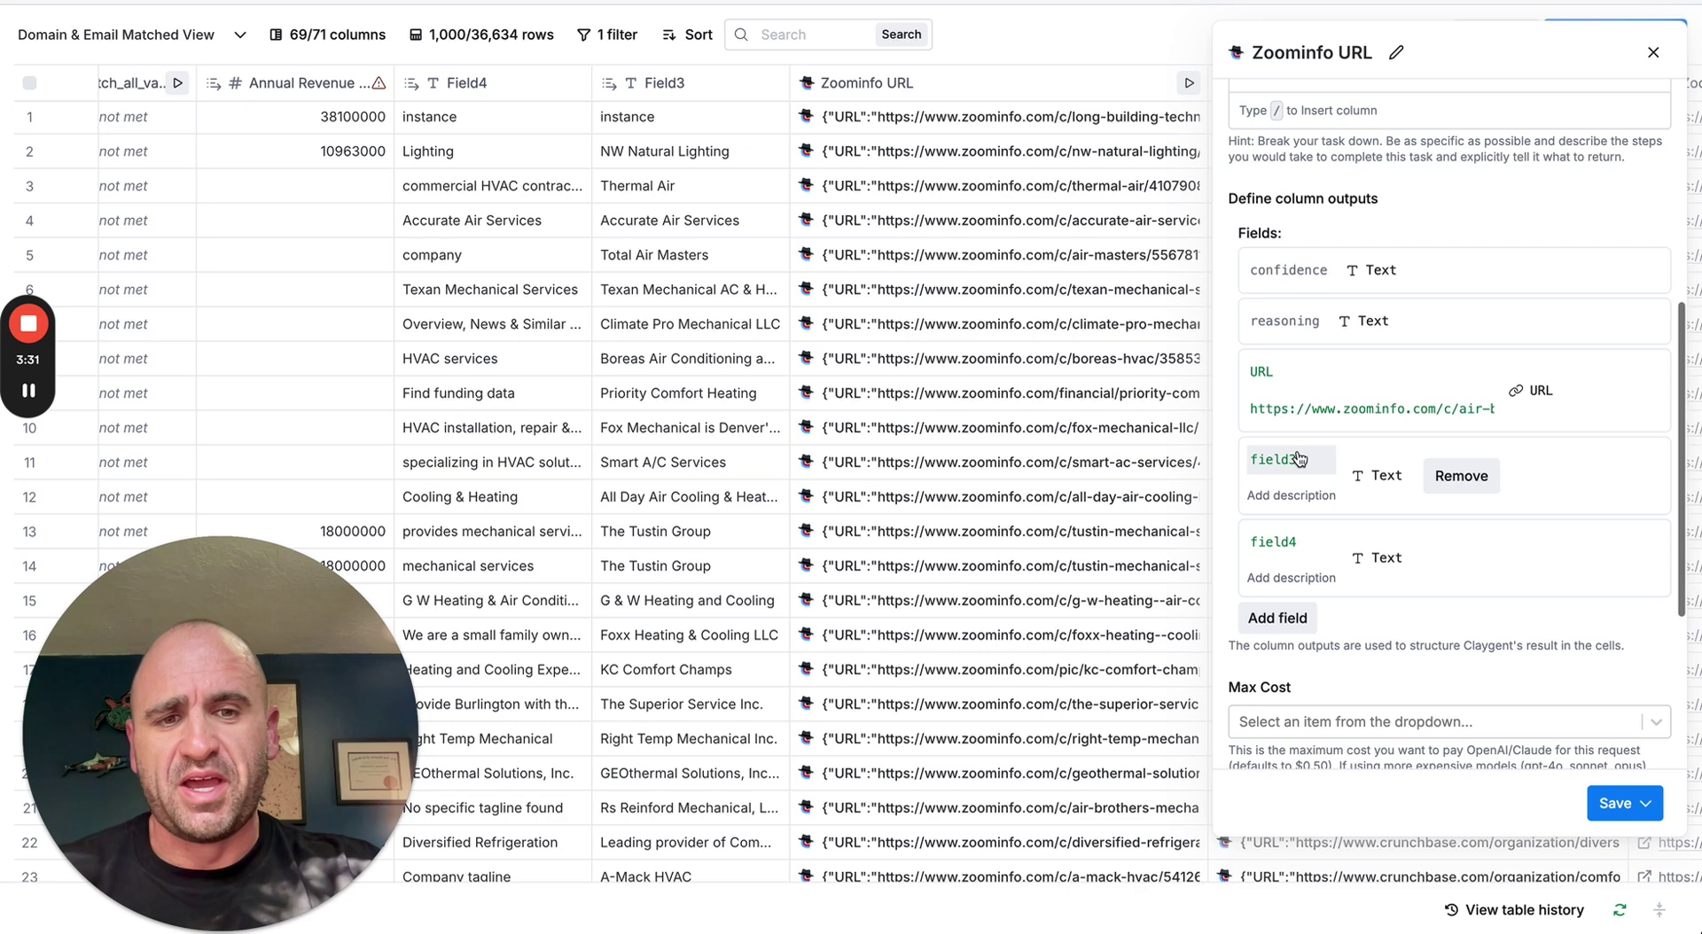
left_click(1530, 399)
left_click(1556, 400)
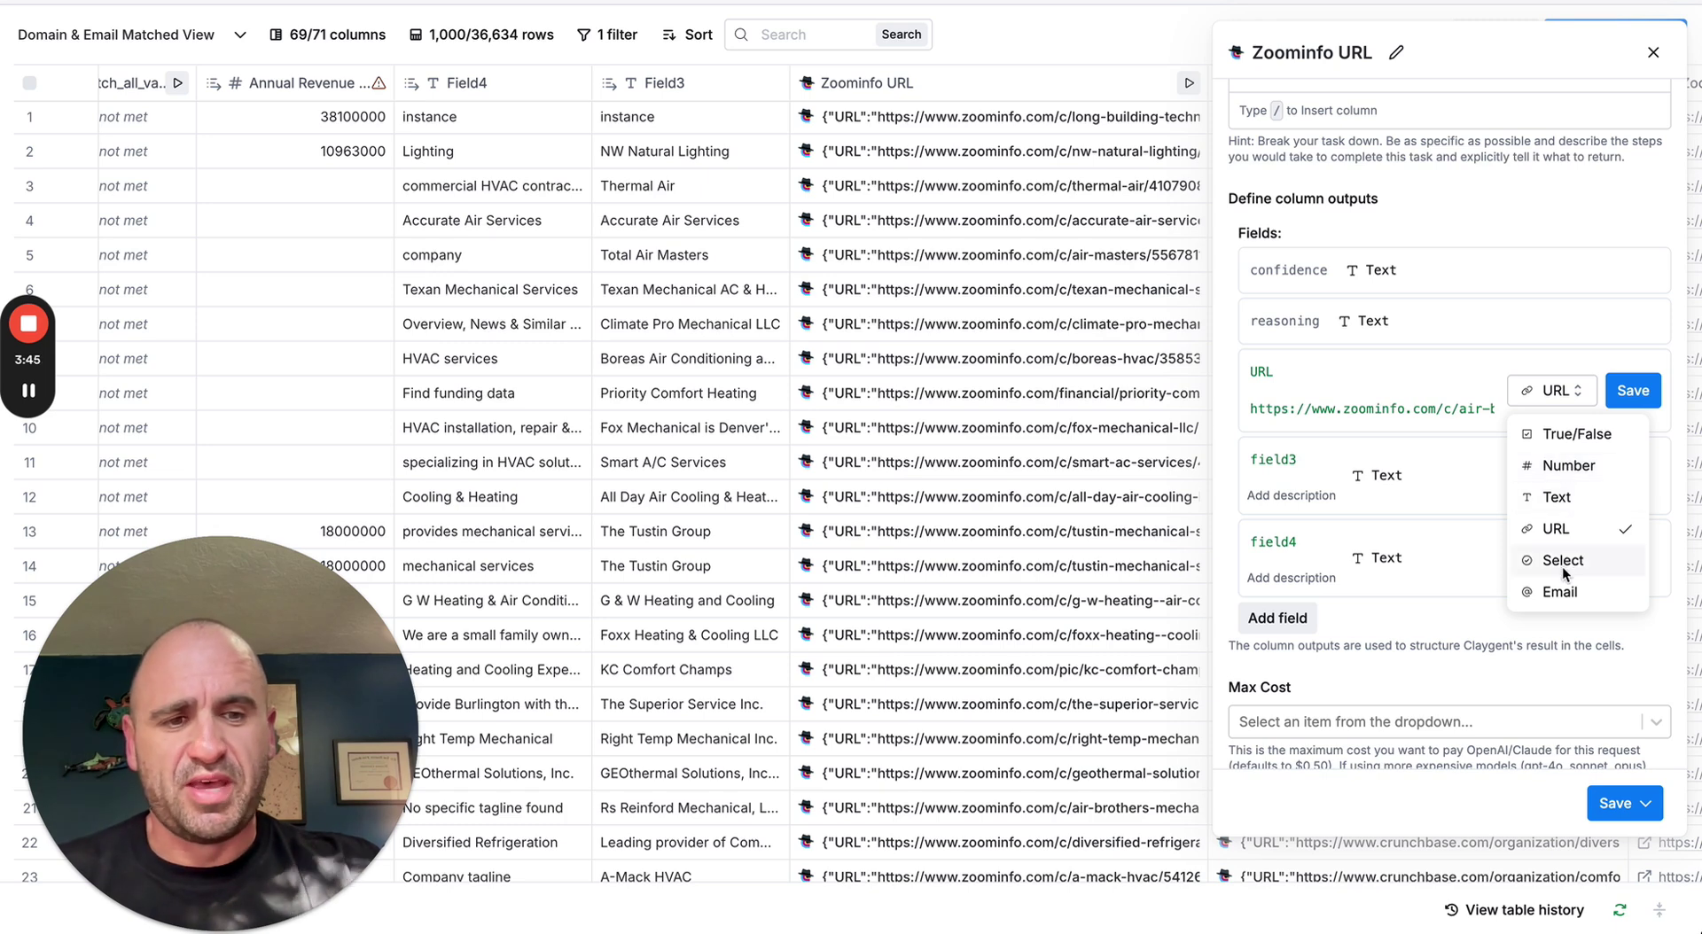
left_click(1492, 332)
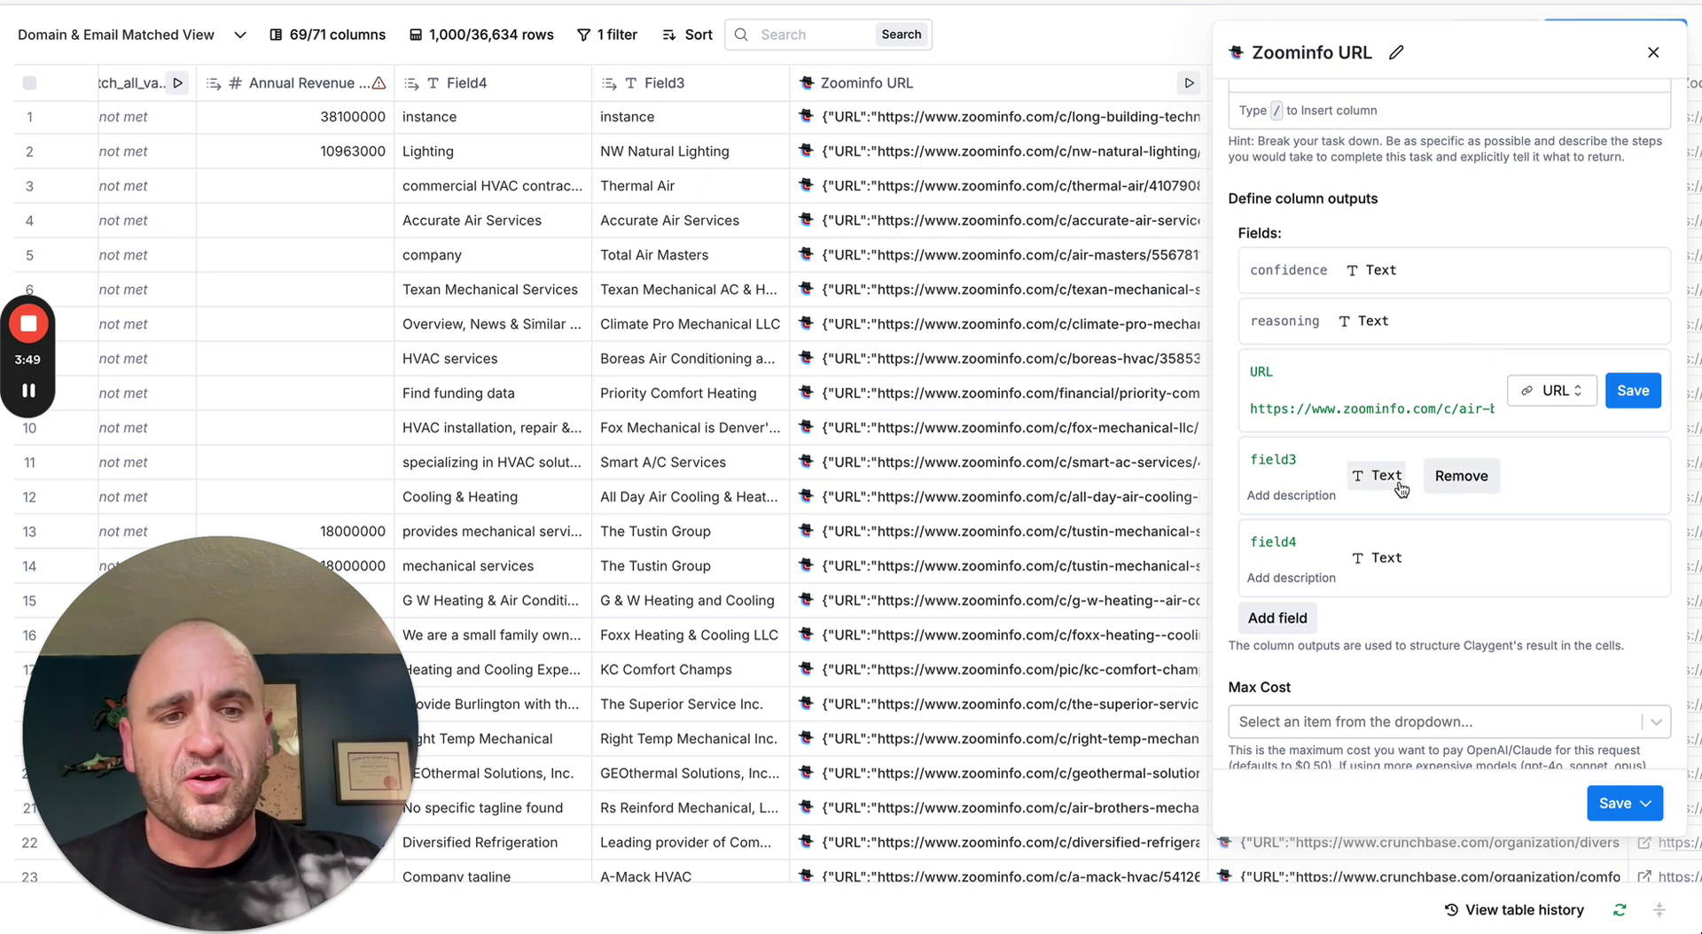
Remove the field3 and field4 outputs and save the column without running it
left_click(1463, 476)
left_click(1469, 484)
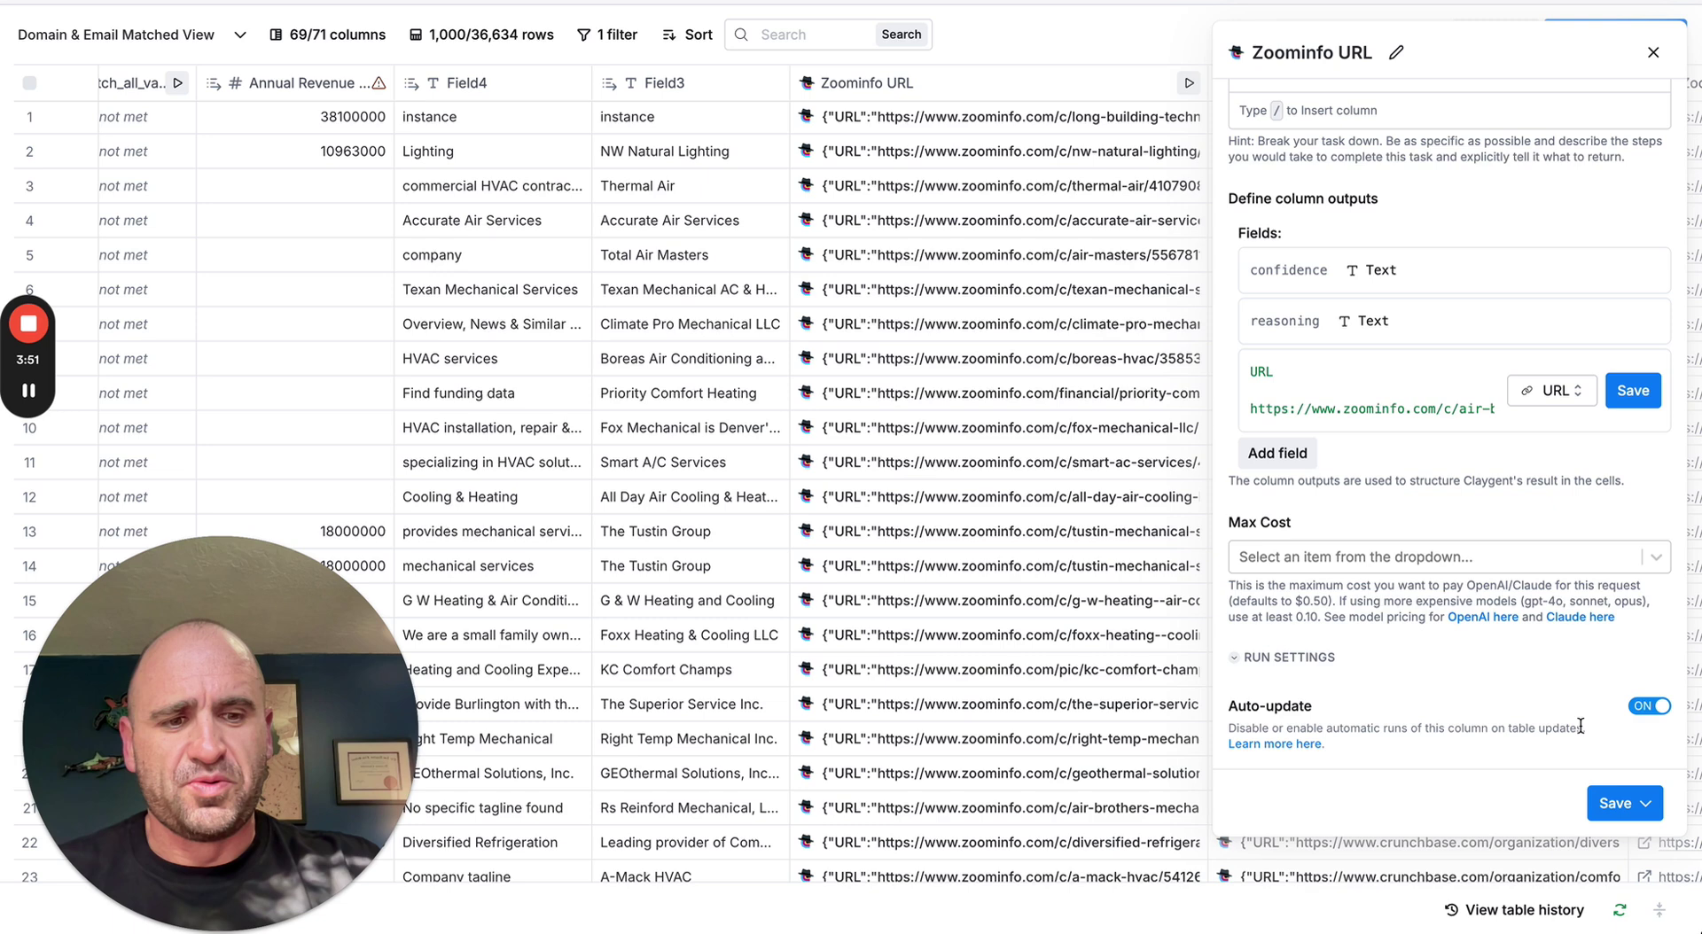
left_click(1616, 804)
left_click(1578, 764)
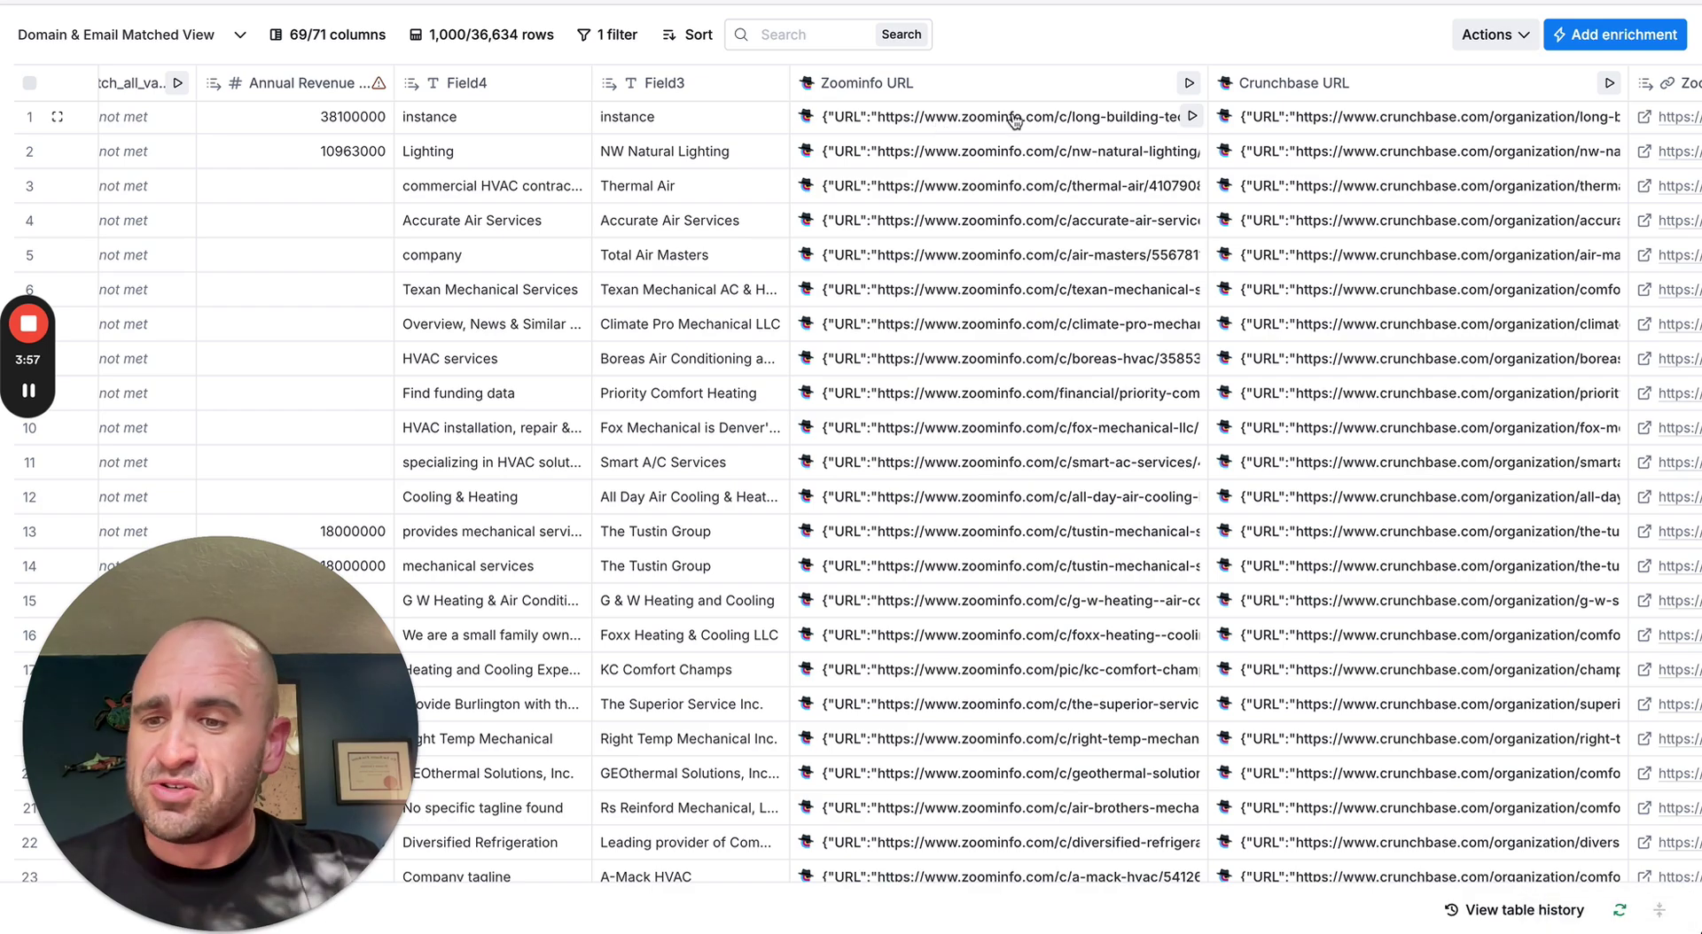
scroll(1011, 115, "right", 5)
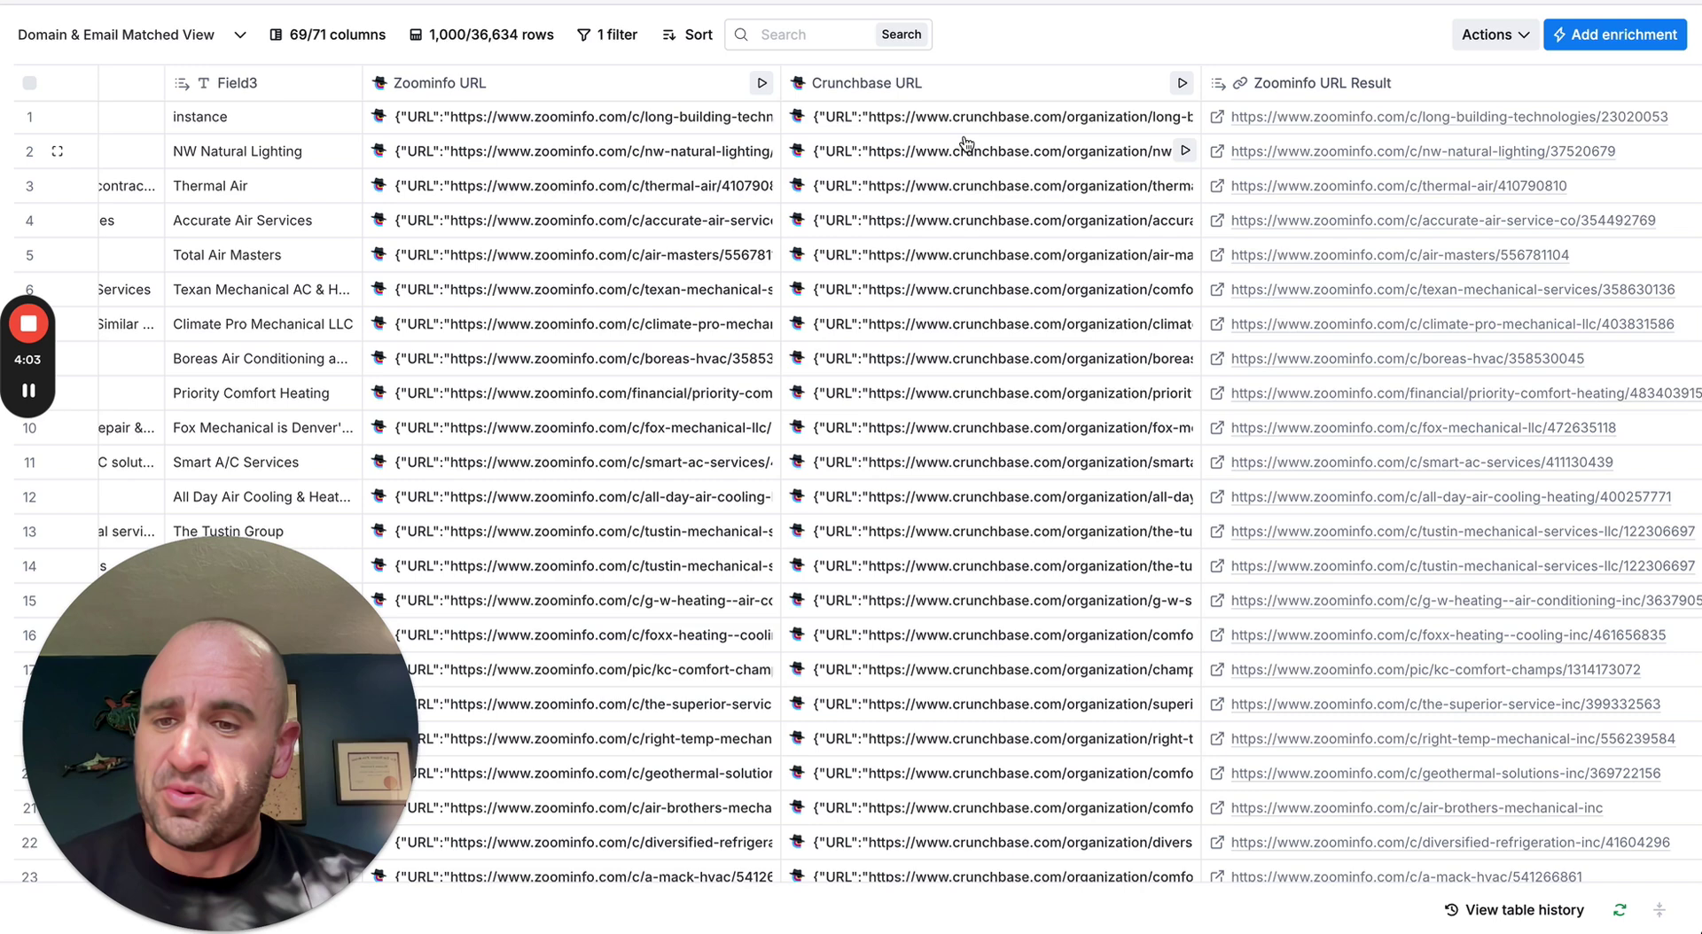
scroll(1012, 130, "right", 6)
scroll(1012, 126, "right", 3)
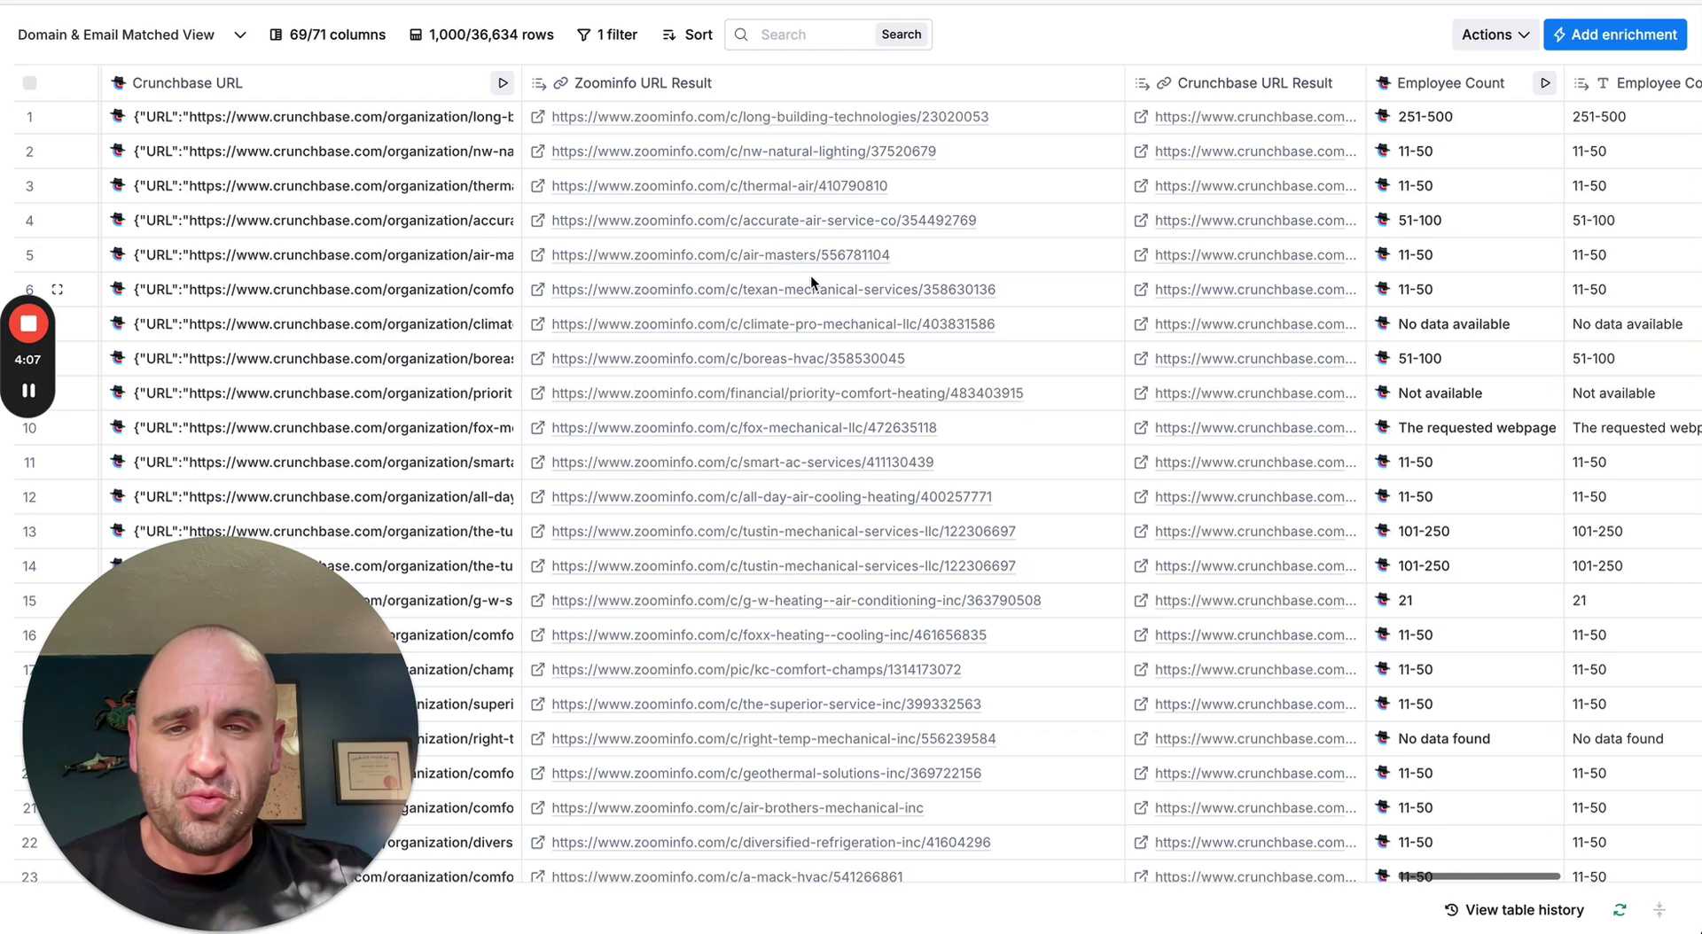
scroll(810, 282, "right", 3)
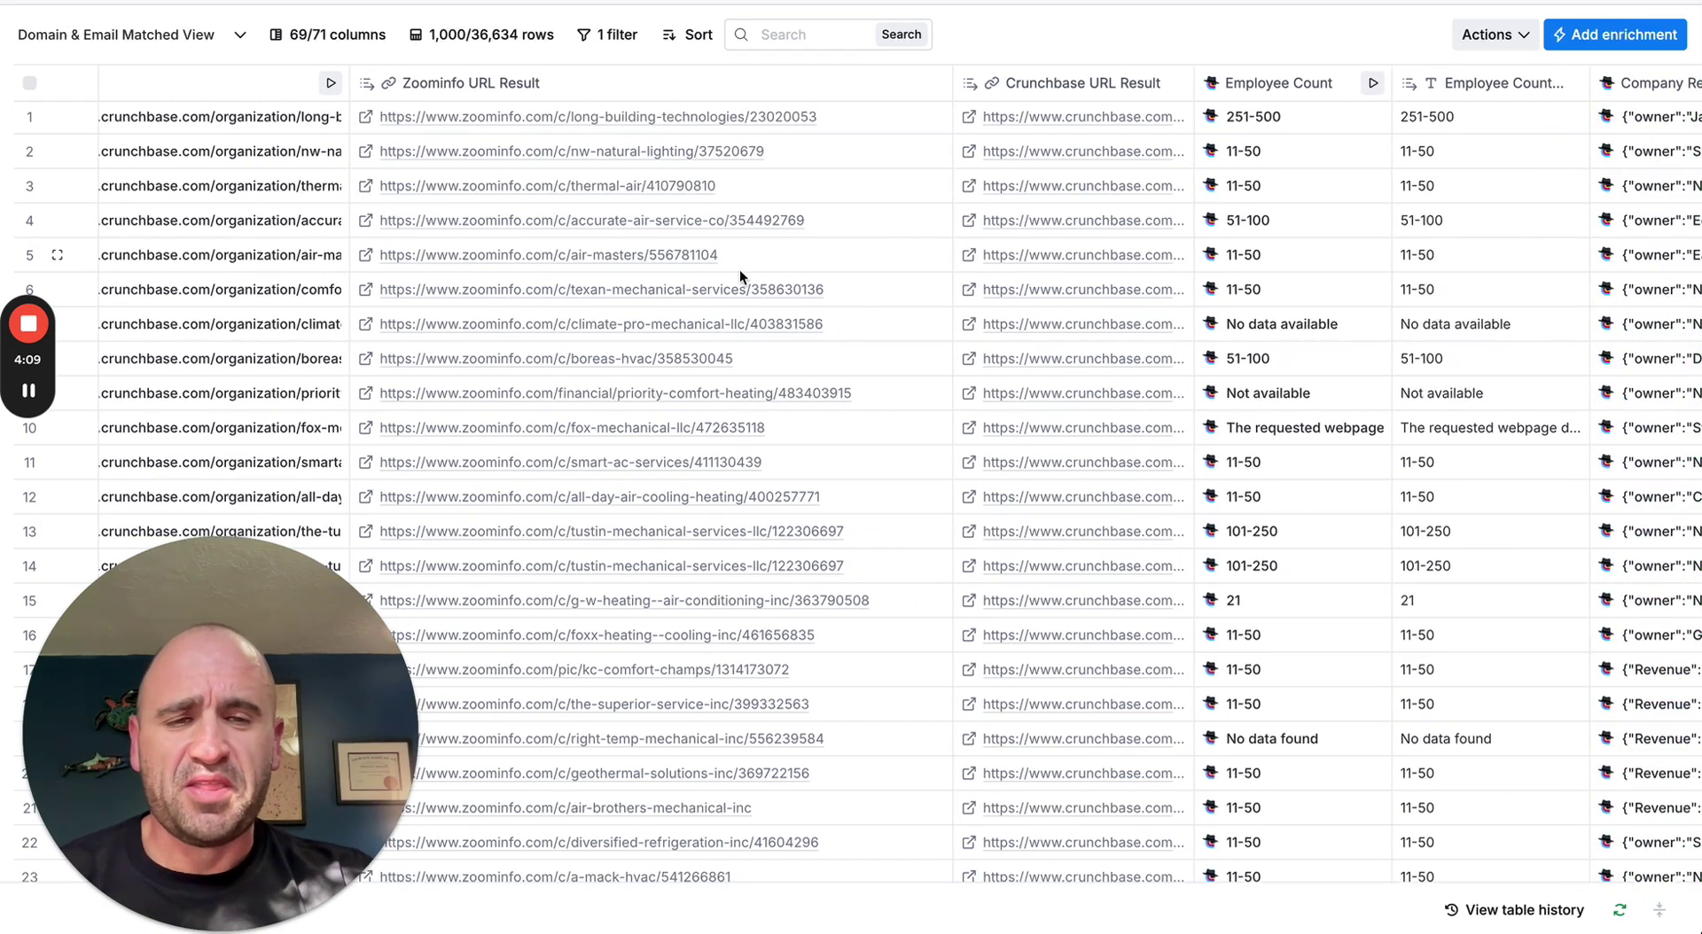
scroll(739, 269, "right", 1)
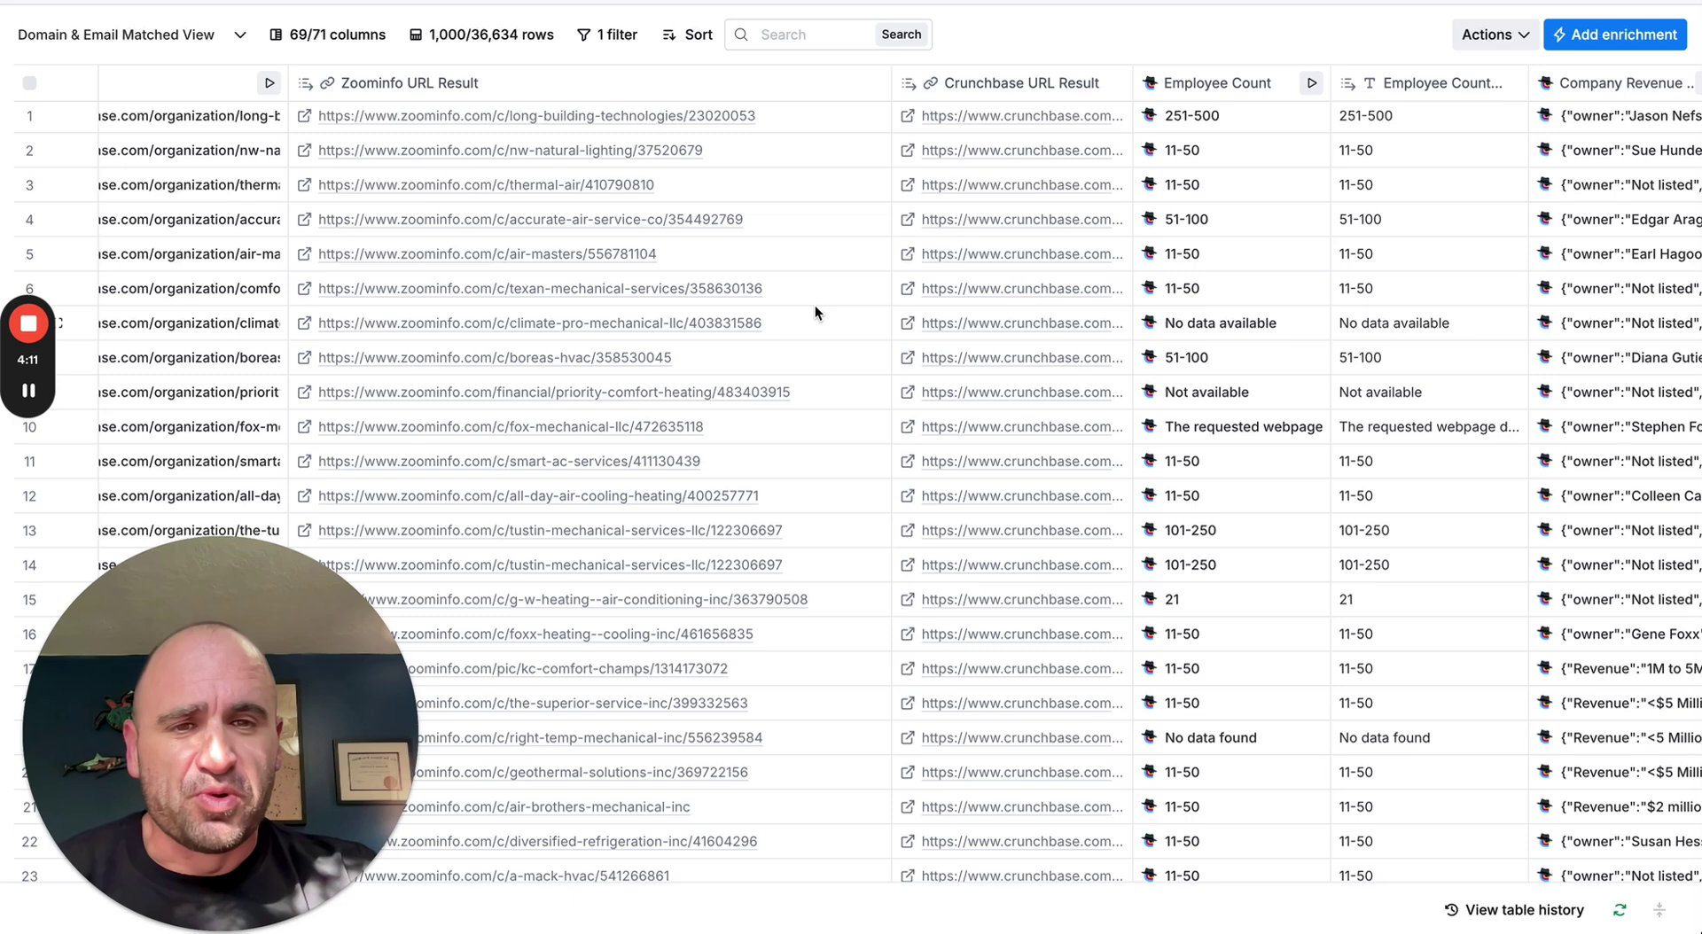
scroll(814, 313, "right", 3)
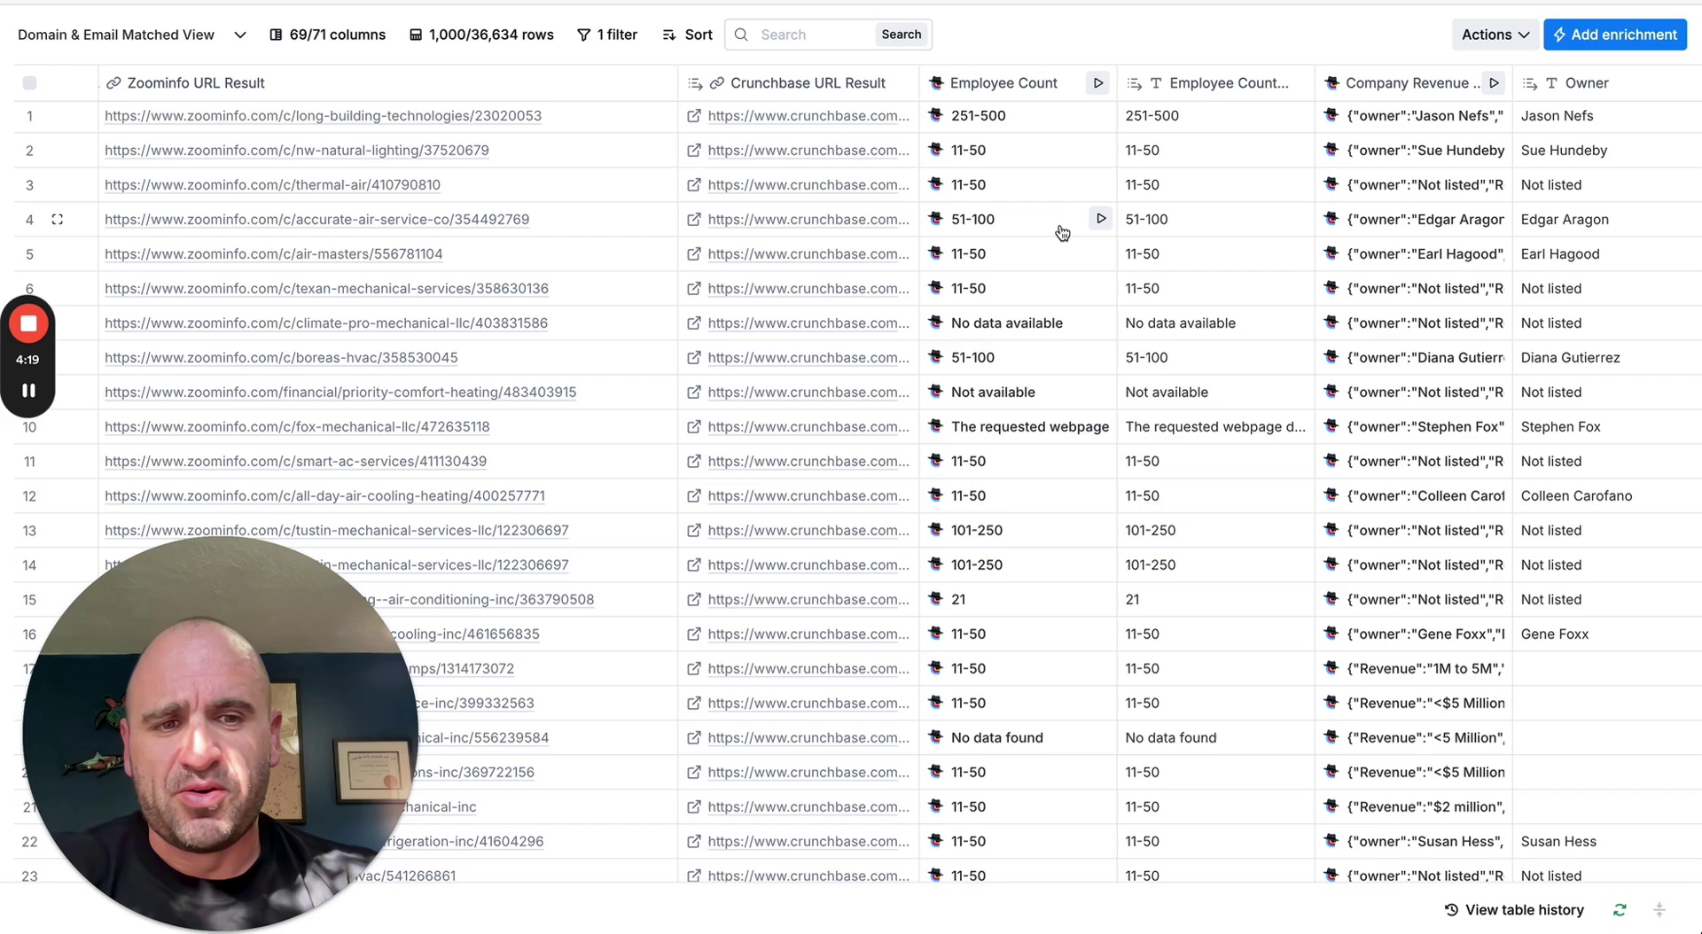
scroll(1062, 233, "right", 4)
scroll(1062, 234, "left", 2)
scroll(1060, 223, "left", 4)
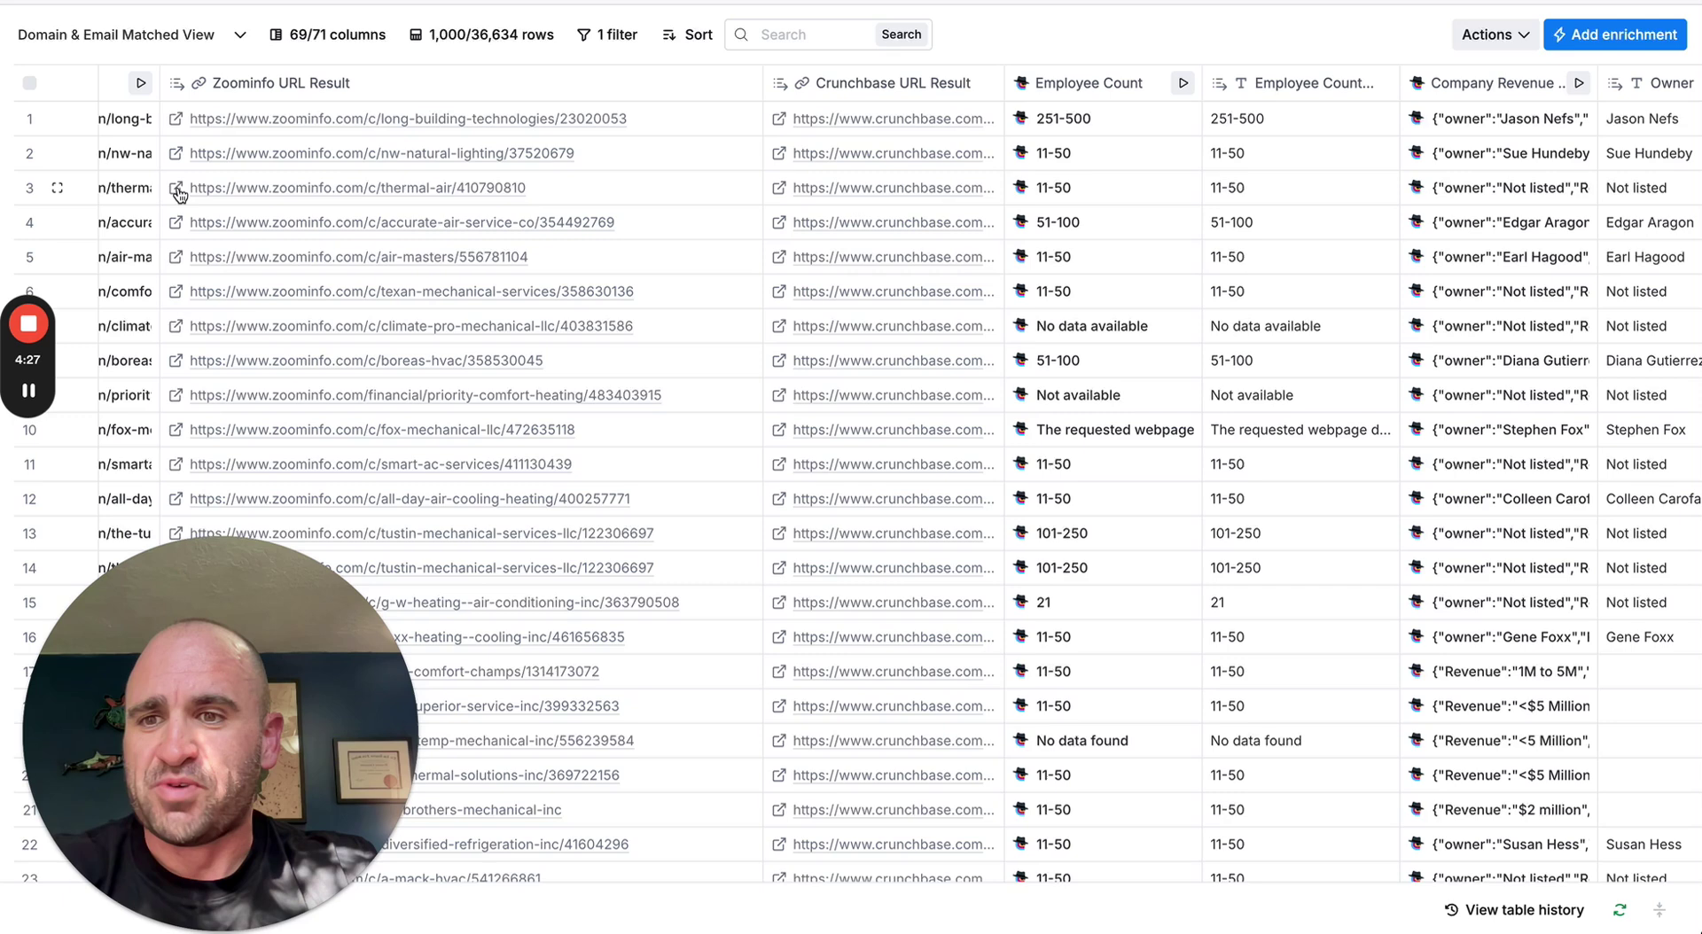
scroll(1123, 216, "left", 7)
scroll(825, 223, "right", 13)
scroll(1294, 214, "right", 2)
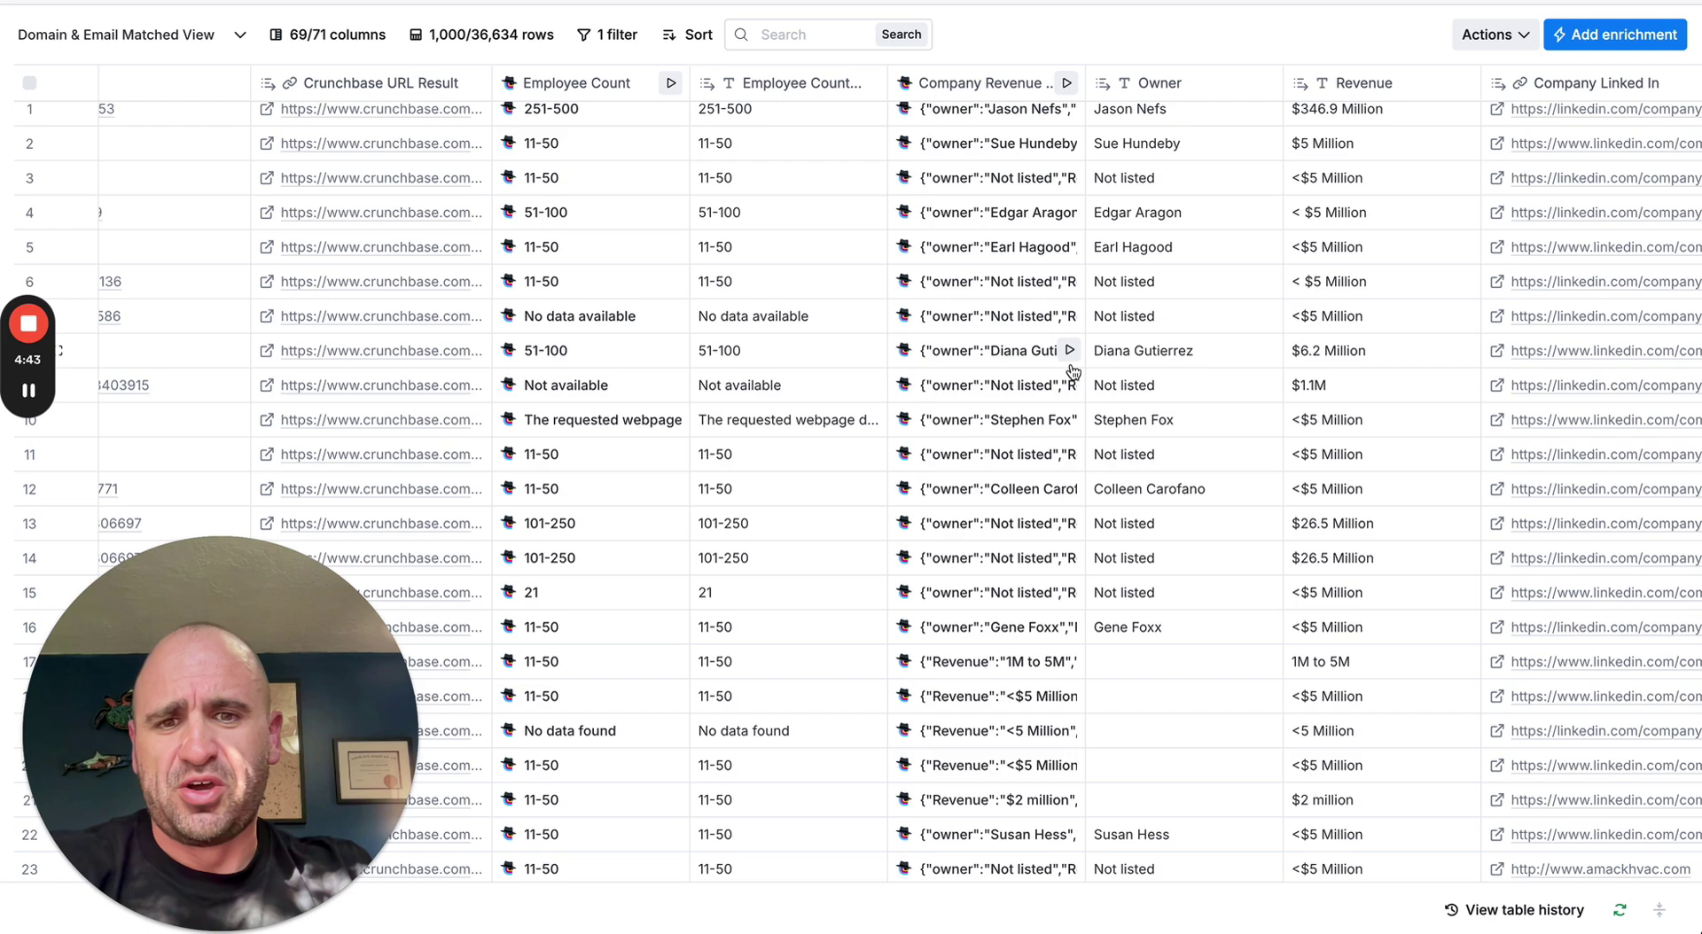
scroll(1071, 362, "left", 5)
scroll(651, 400, "left", 3)
left_click(434, 356)
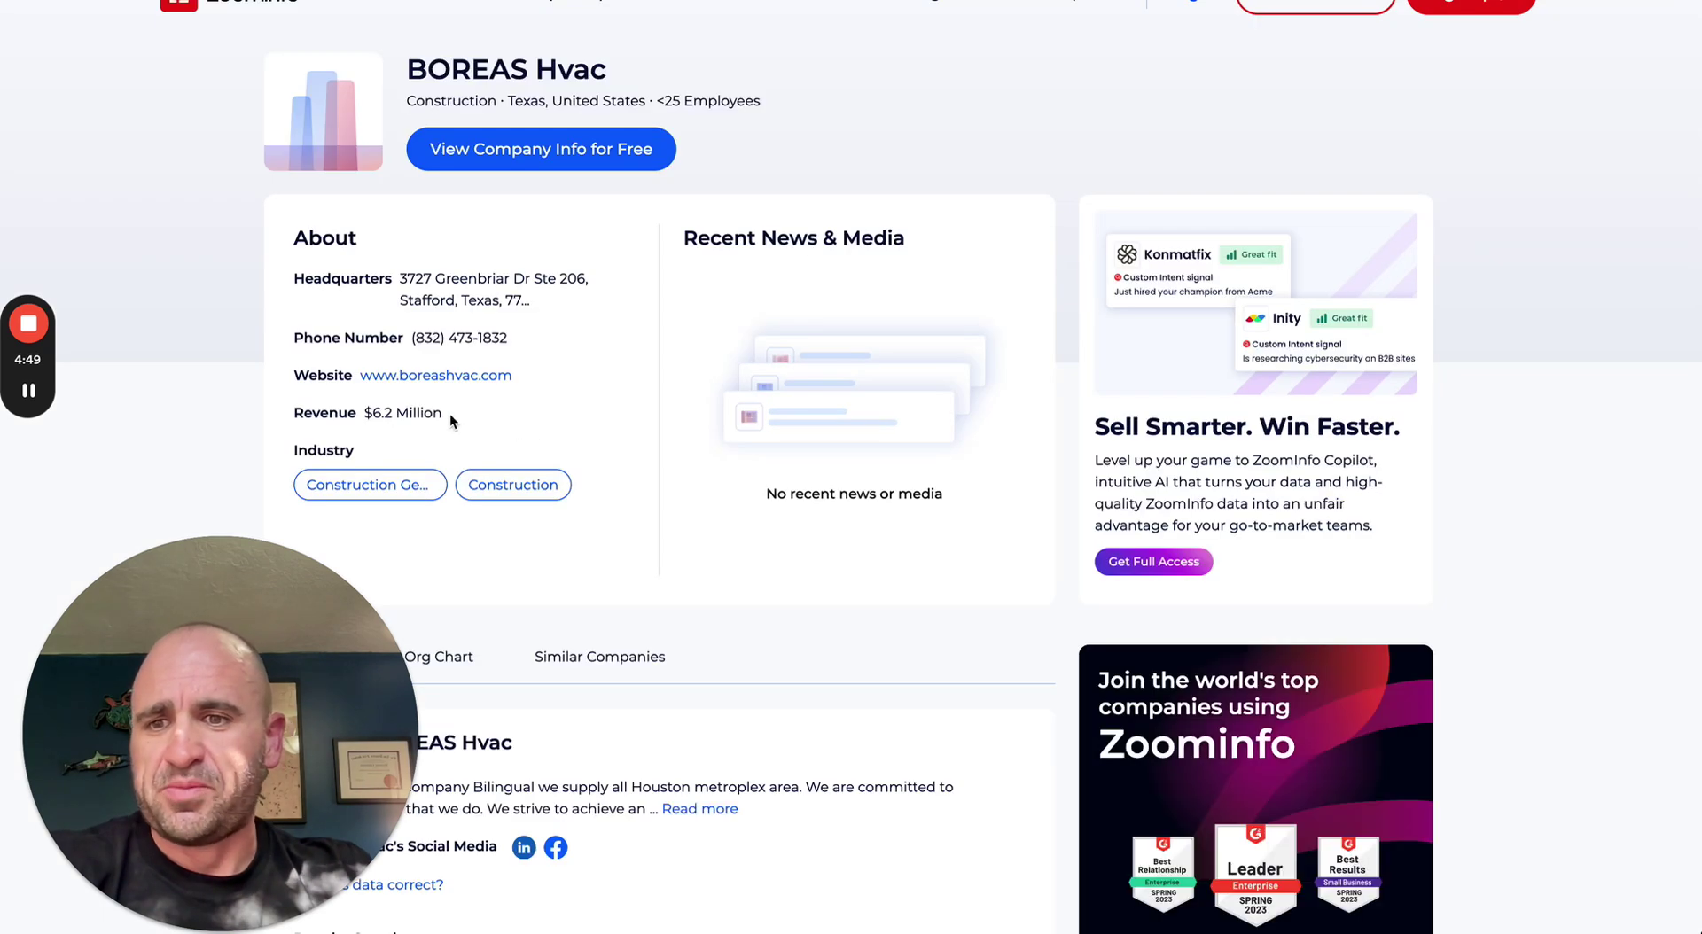
left_click_drag(450, 414, 363, 414)
key("ctrl+w")
scroll(1207, 361, "right", 3)
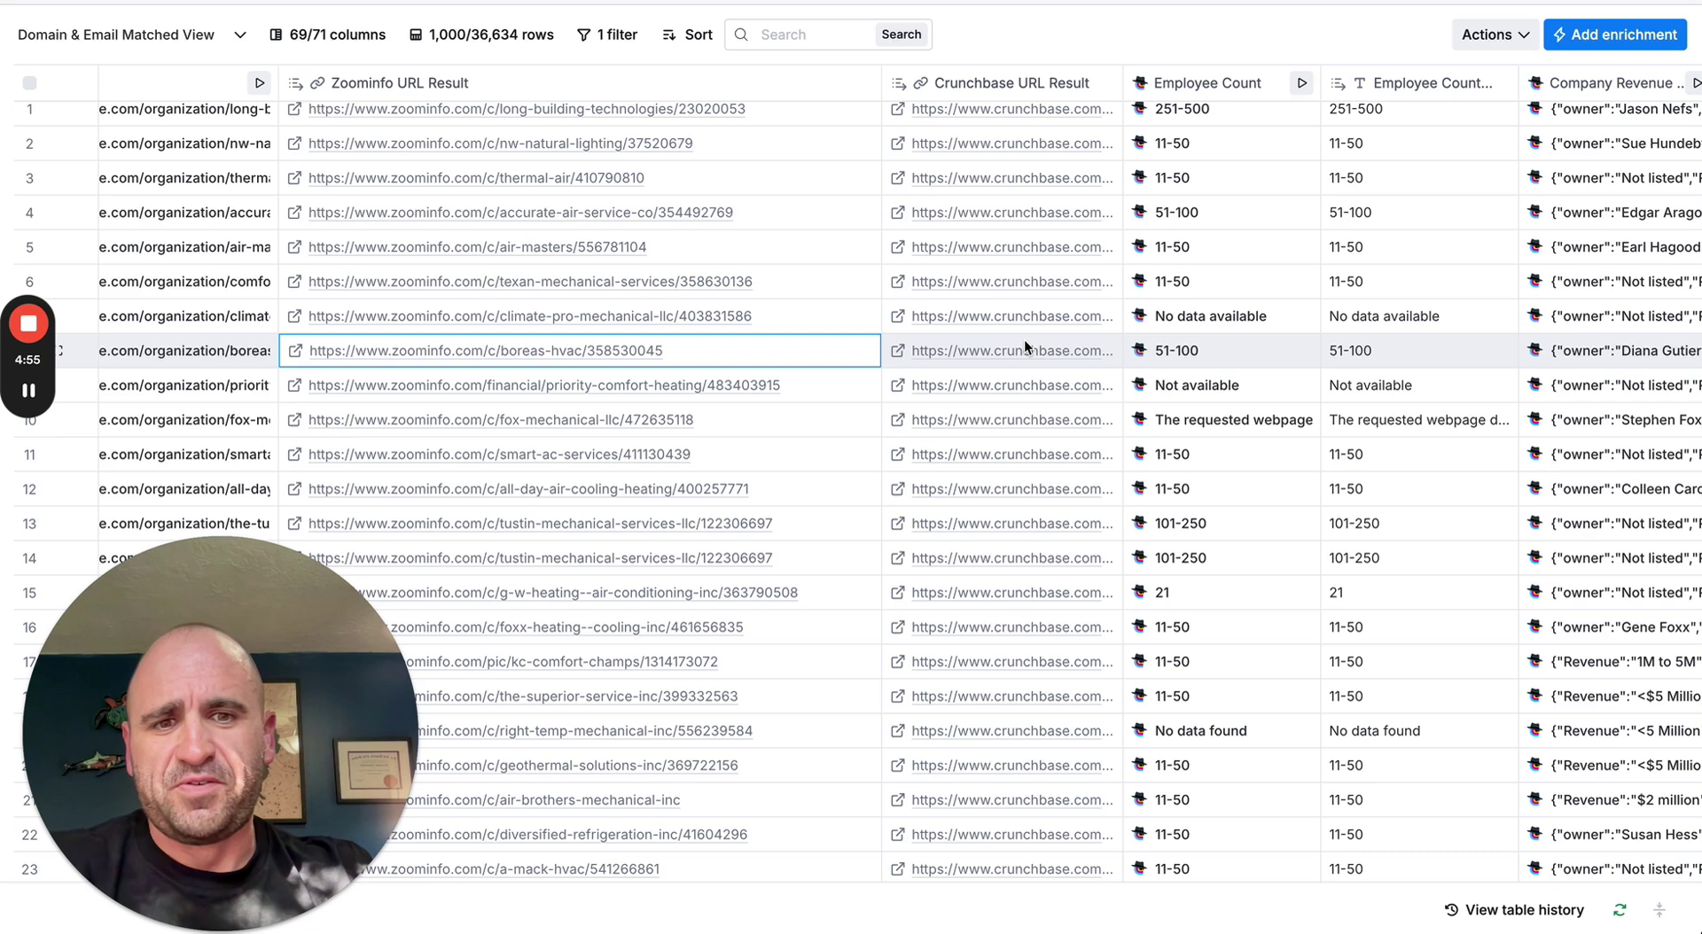
left_click(898, 350)
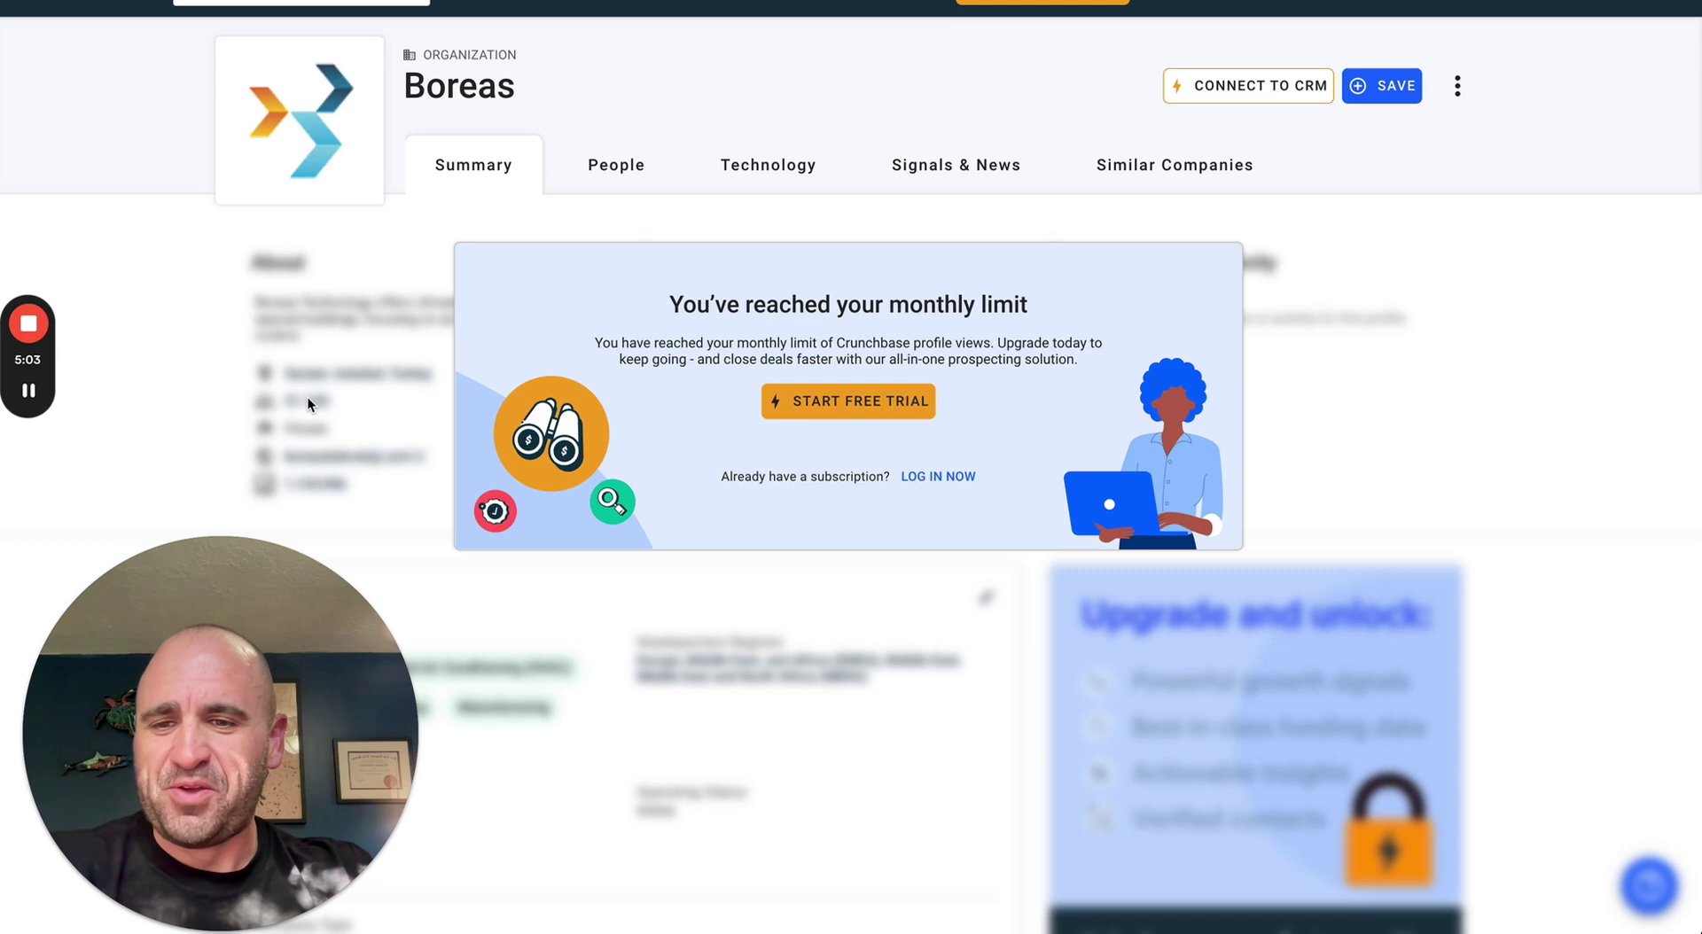
key("ctrl+w")
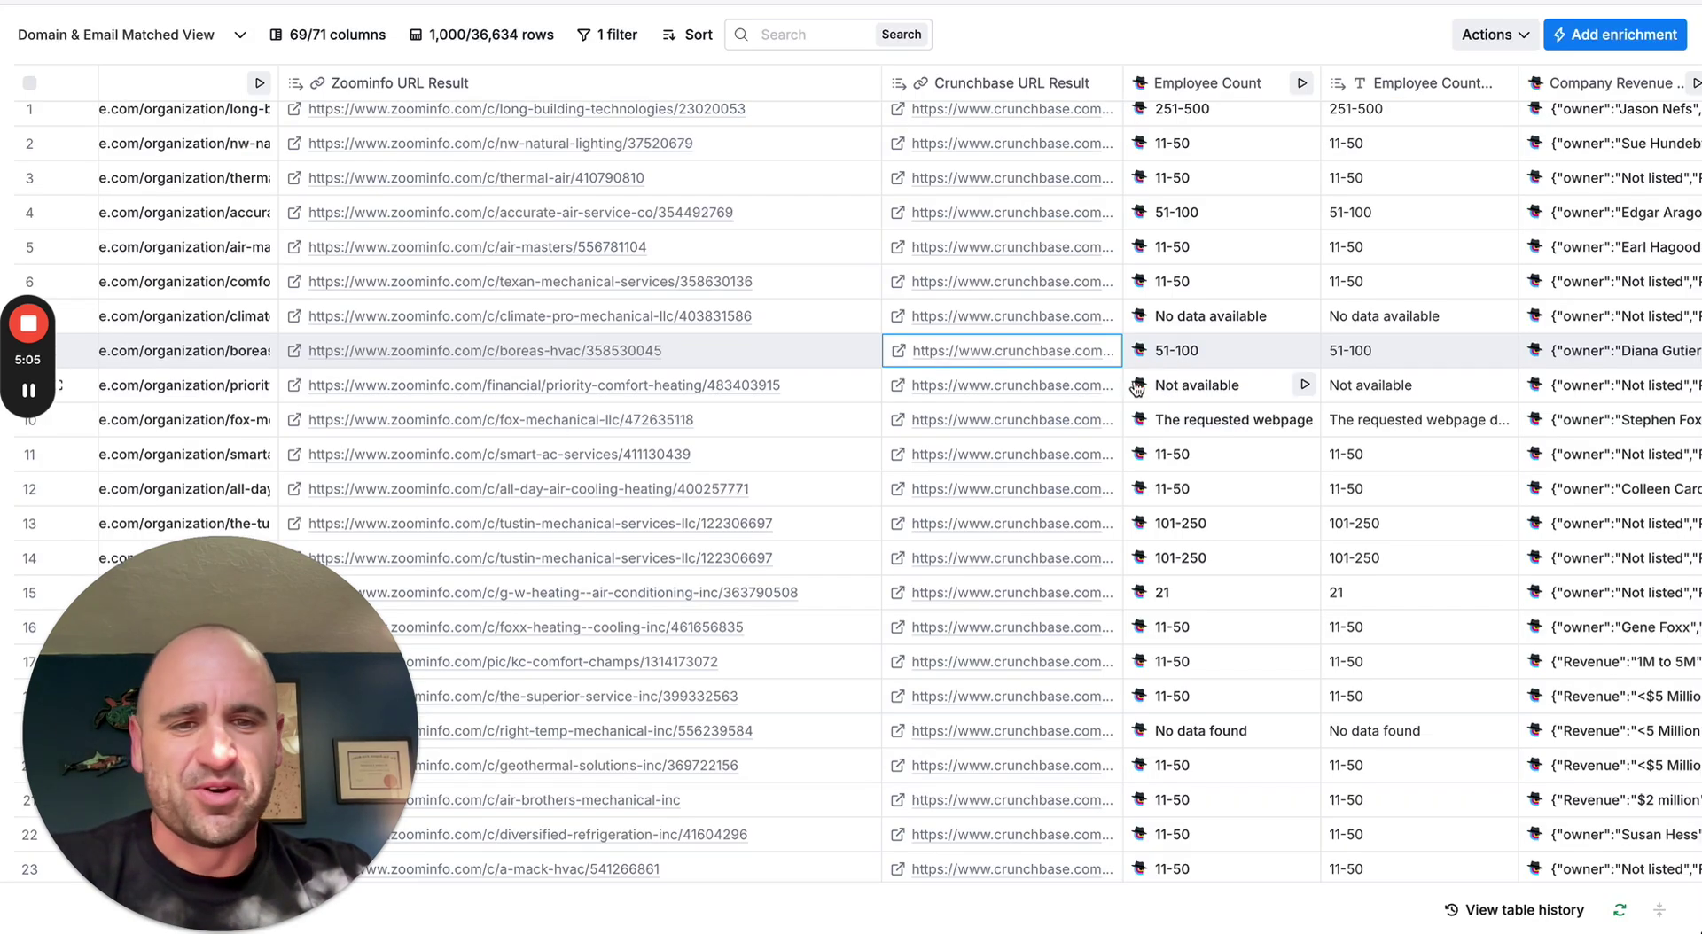
scroll(1271, 359, "right", 1)
scroll(1271, 359, "right", 3)
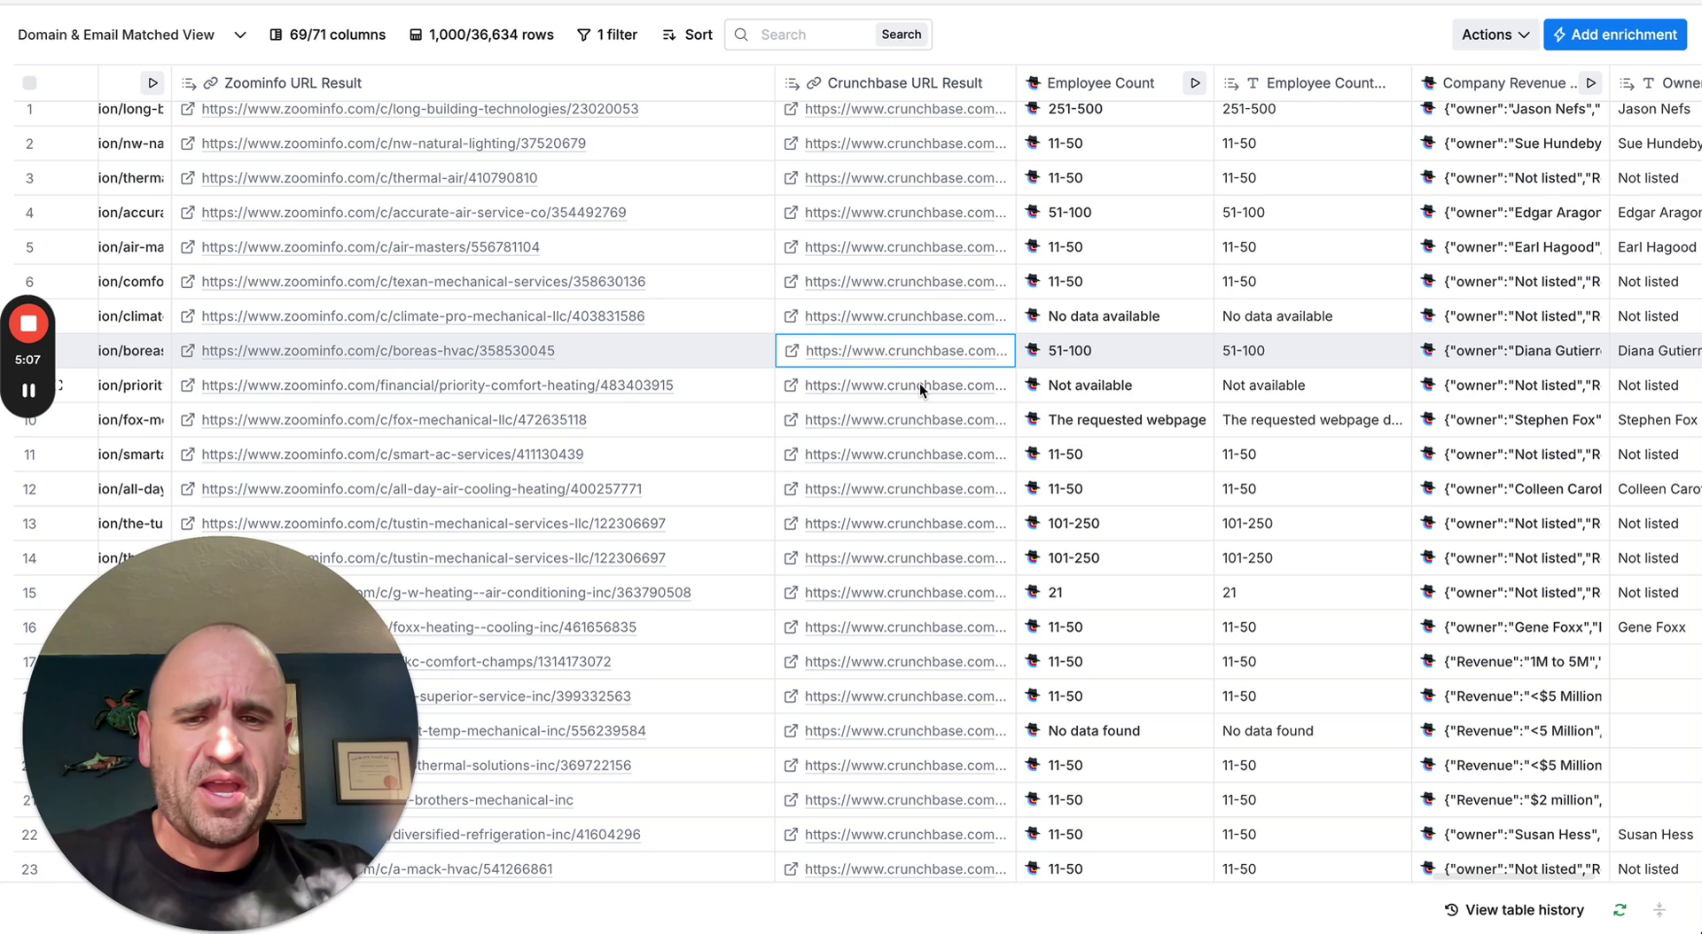
scroll(917, 506, "down", 1)
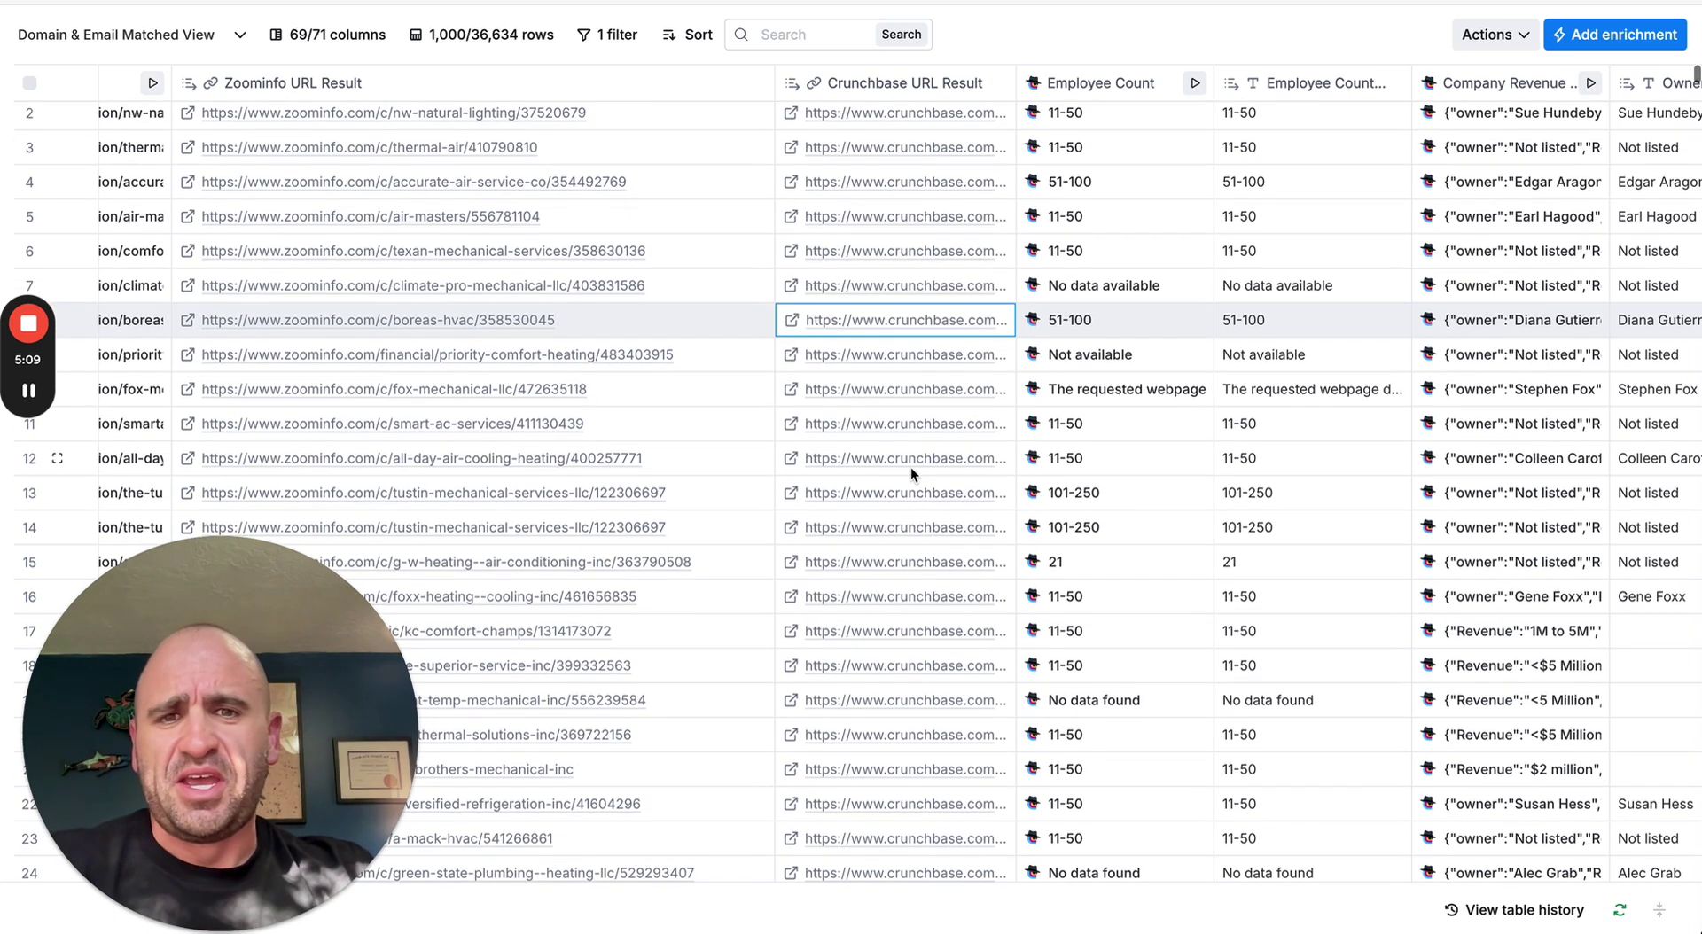
scroll(911, 466, "up", 1)
scroll(957, 209, "right", 4)
left_click(985, 84)
left_click(1134, 166)
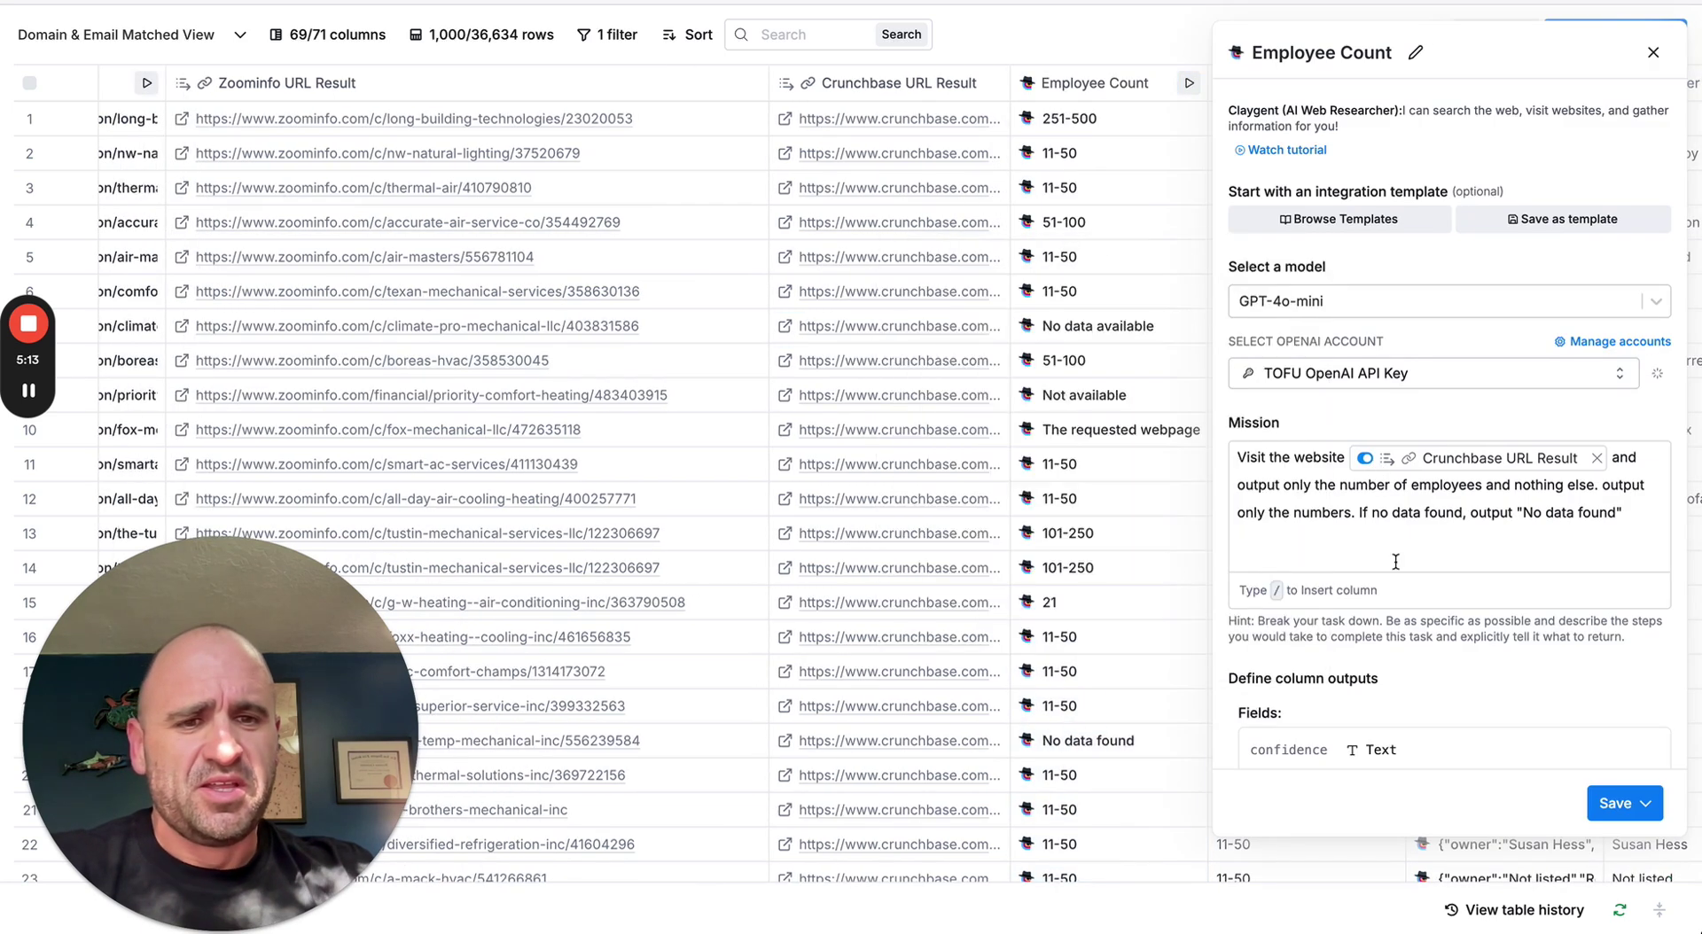
scroll(1438, 358, "down", 1)
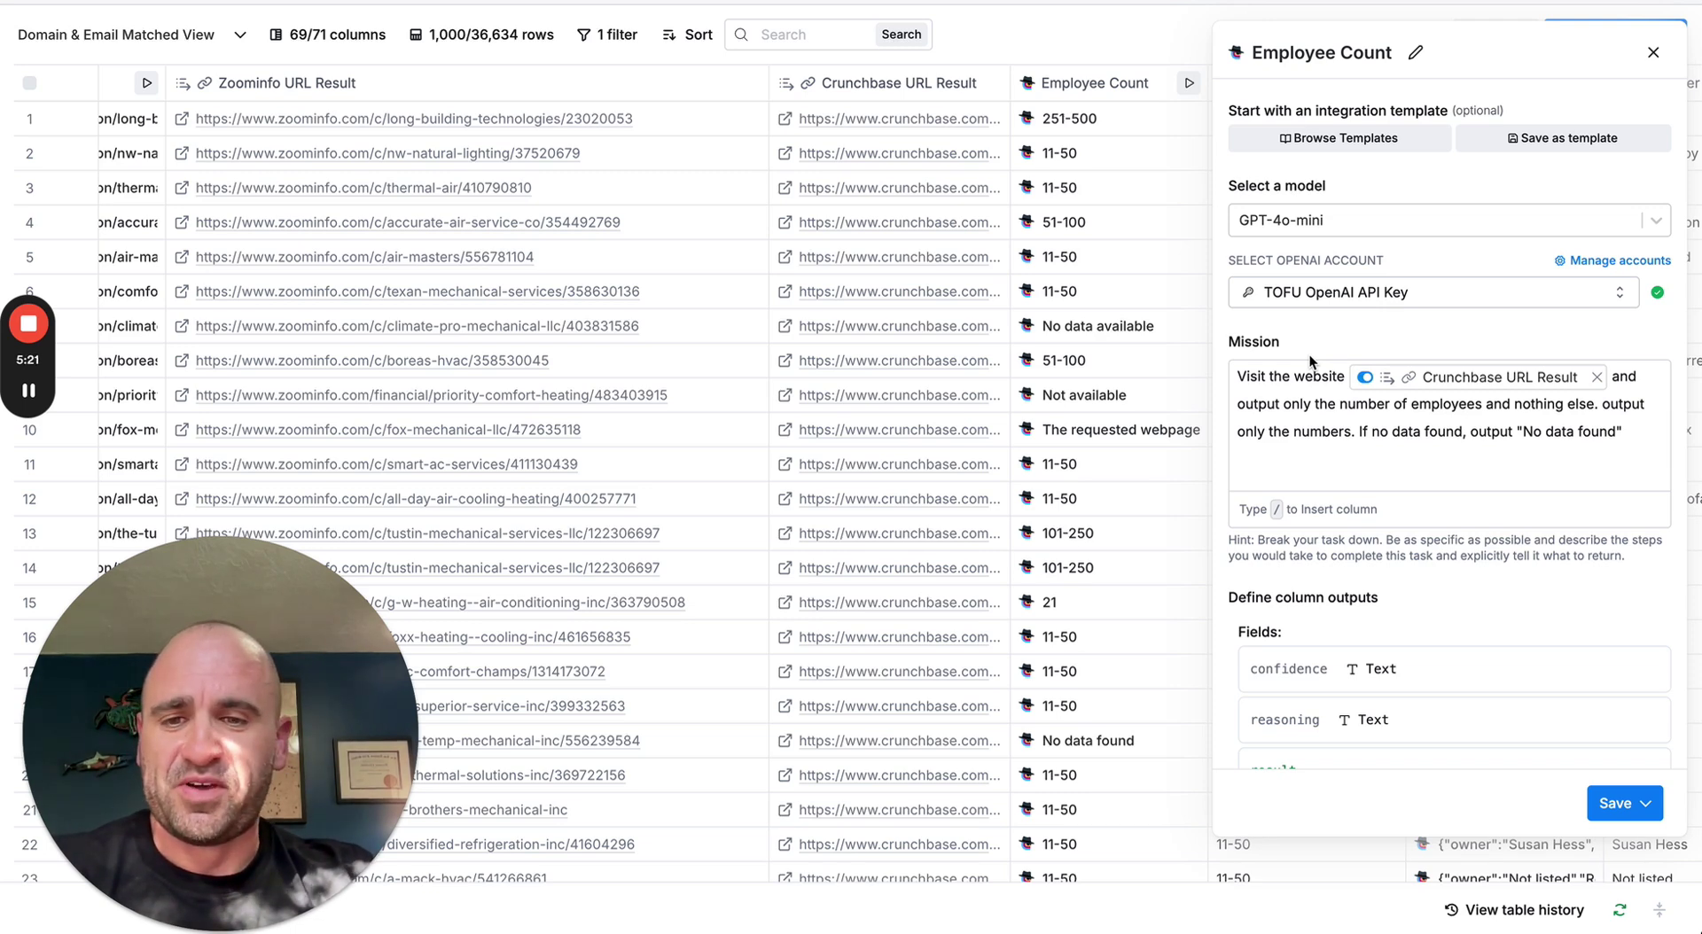
scroll(1311, 355, "down", 2)
scroll(1310, 355, "down", 2)
scroll(1420, 405, "down", 1)
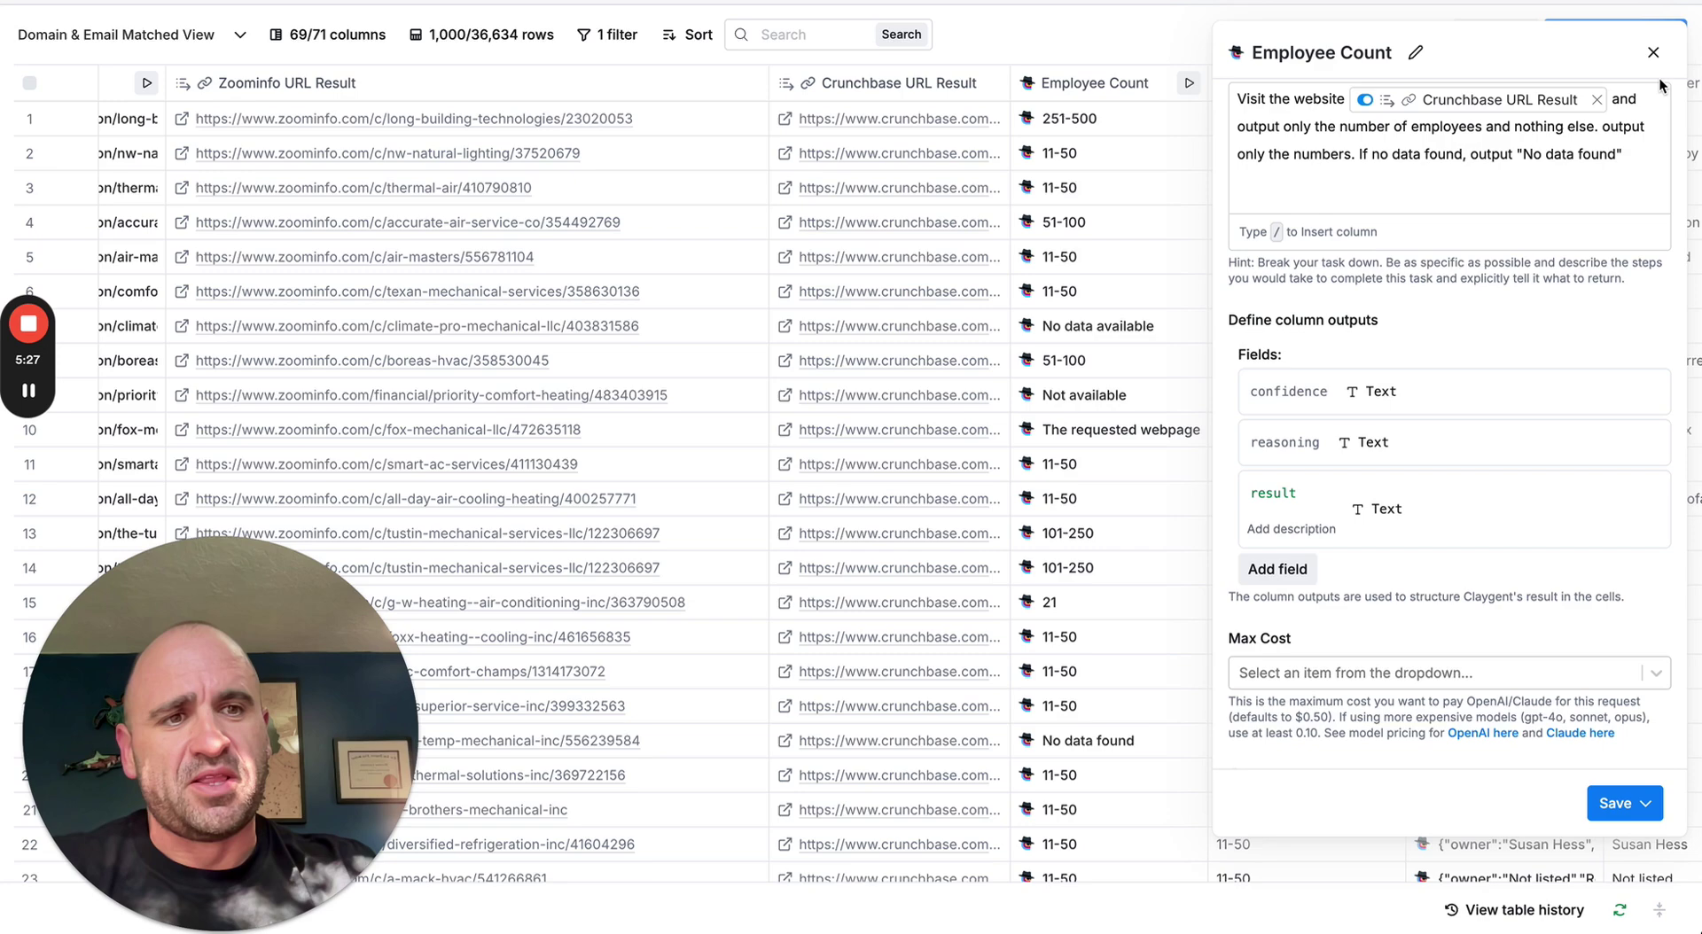
left_click(1652, 53)
scroll(1320, 192, "right", 3)
scroll(1319, 193, "right", 4)
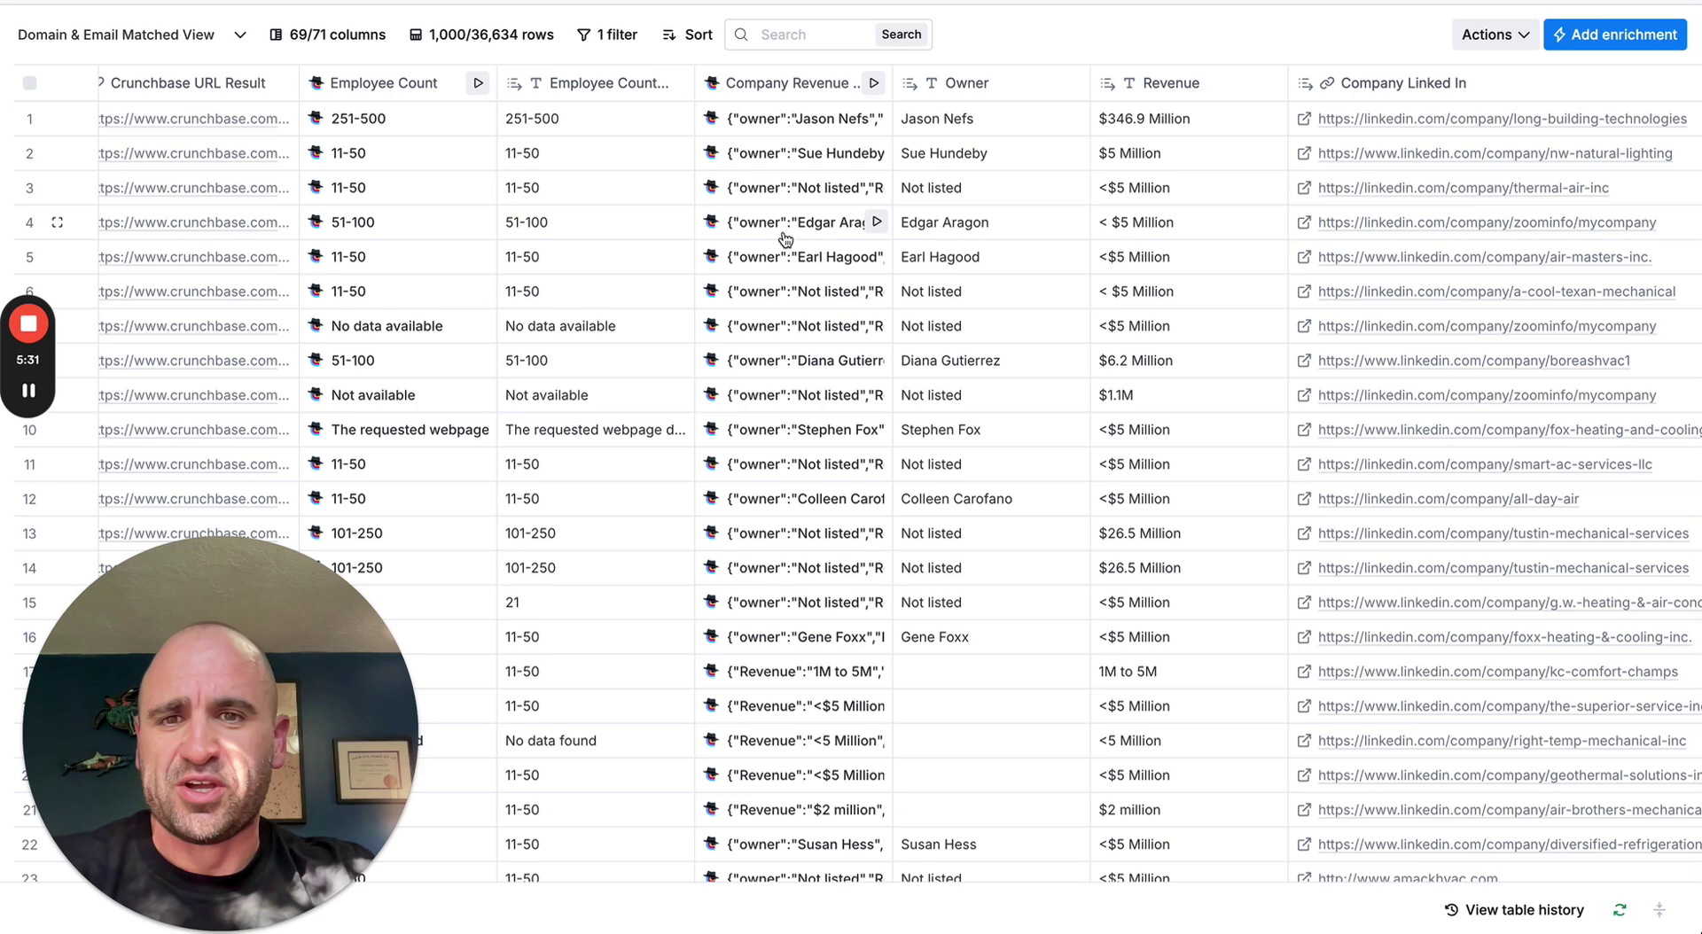
scroll(877, 222, "right", 2)
left_click(696, 87)
left_click(1083, 159)
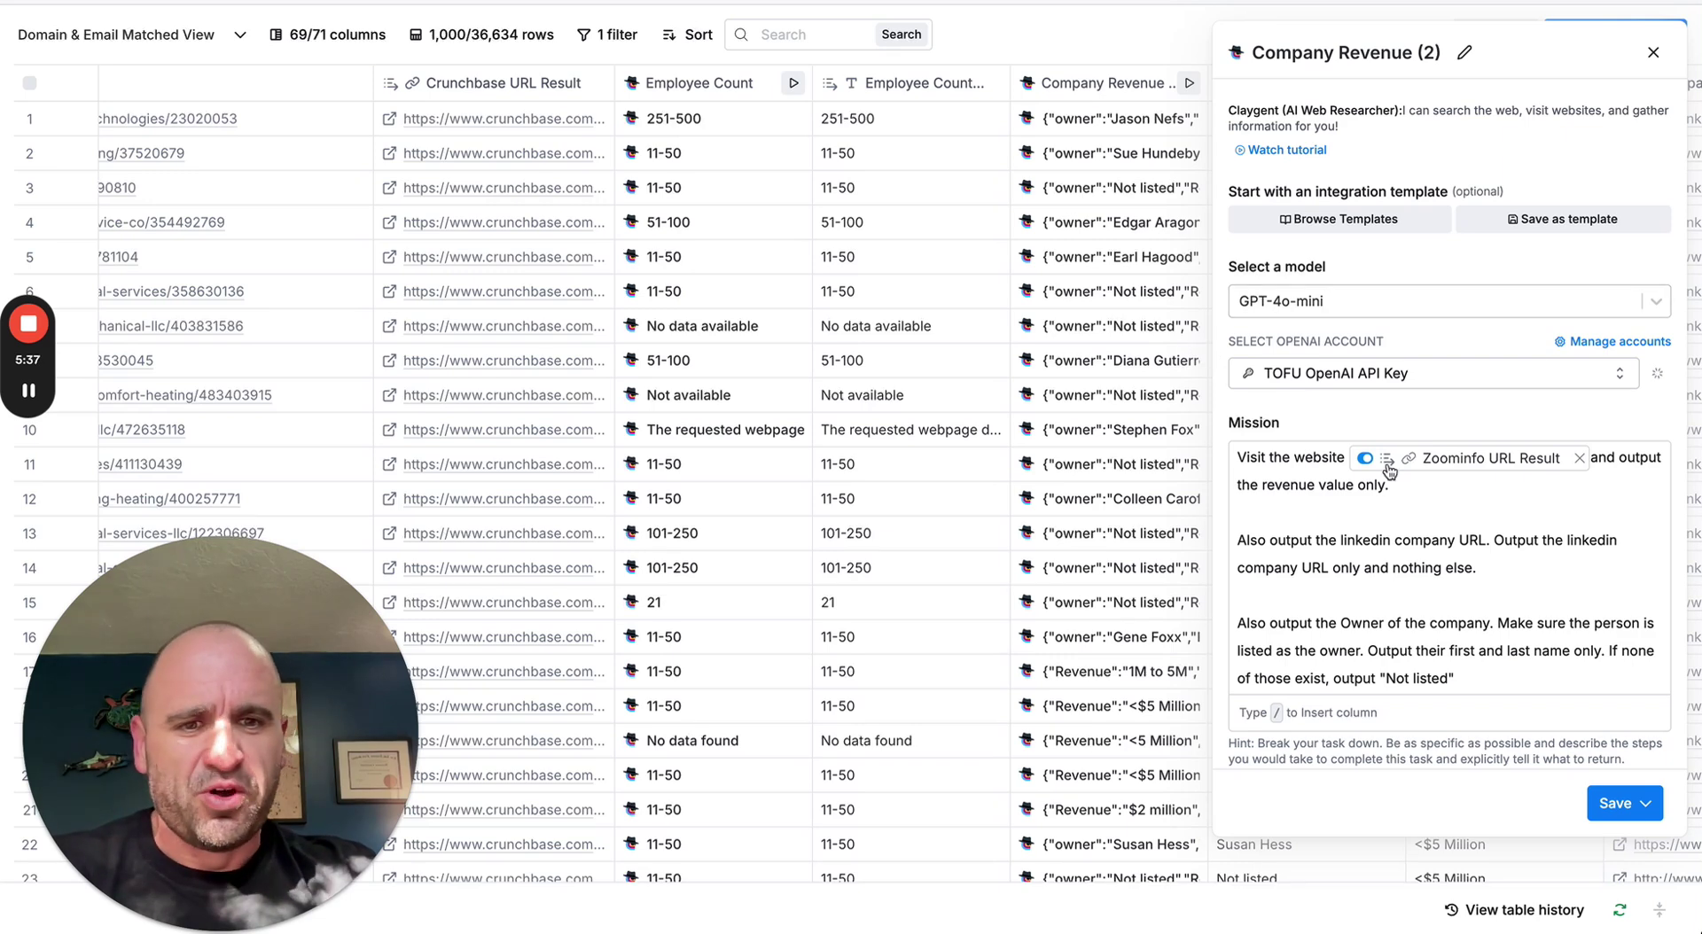
scroll(1334, 330, "down", 3)
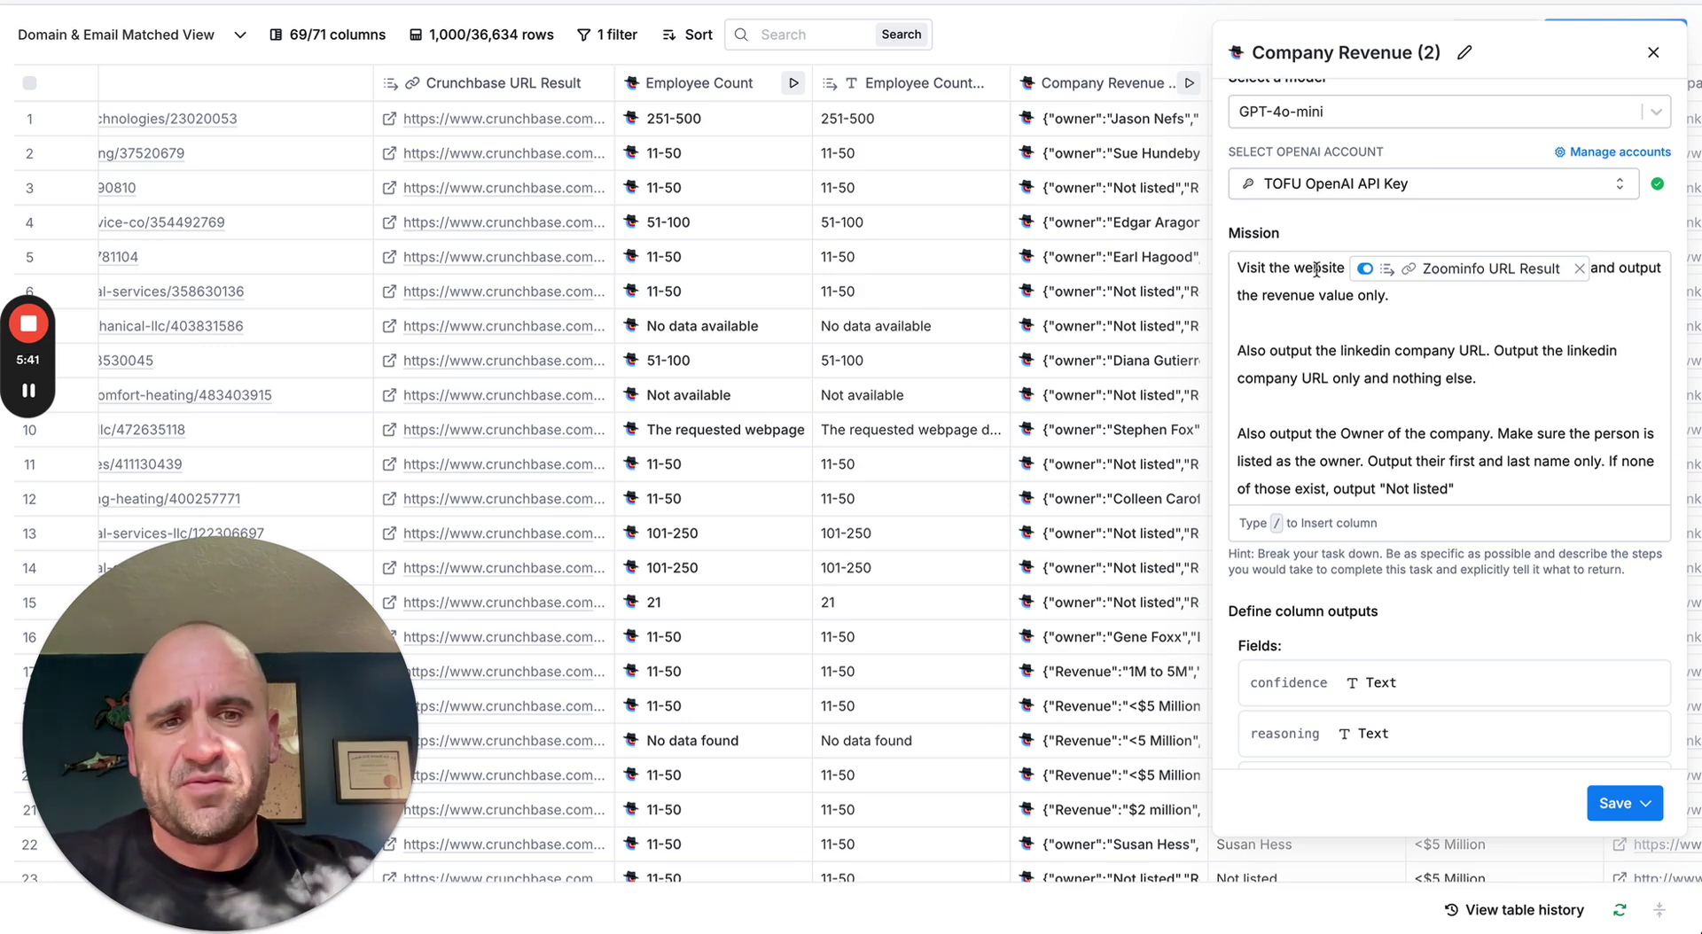
mouse_move(1462, 279)
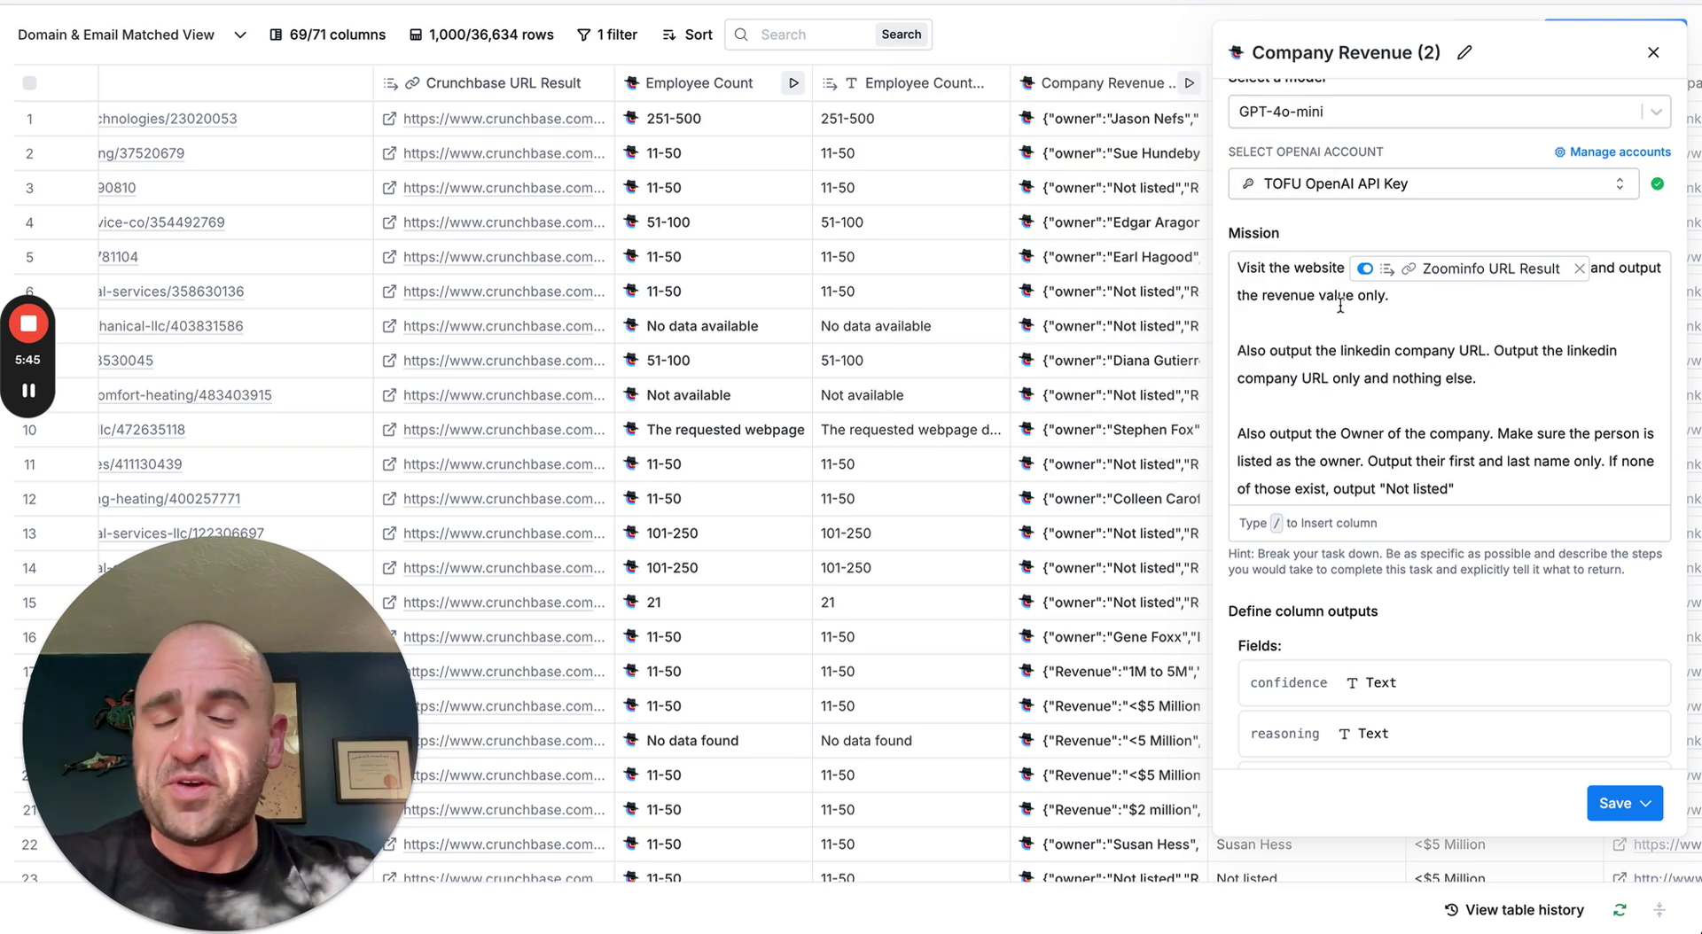
scroll(1073, 395, "right", 5)
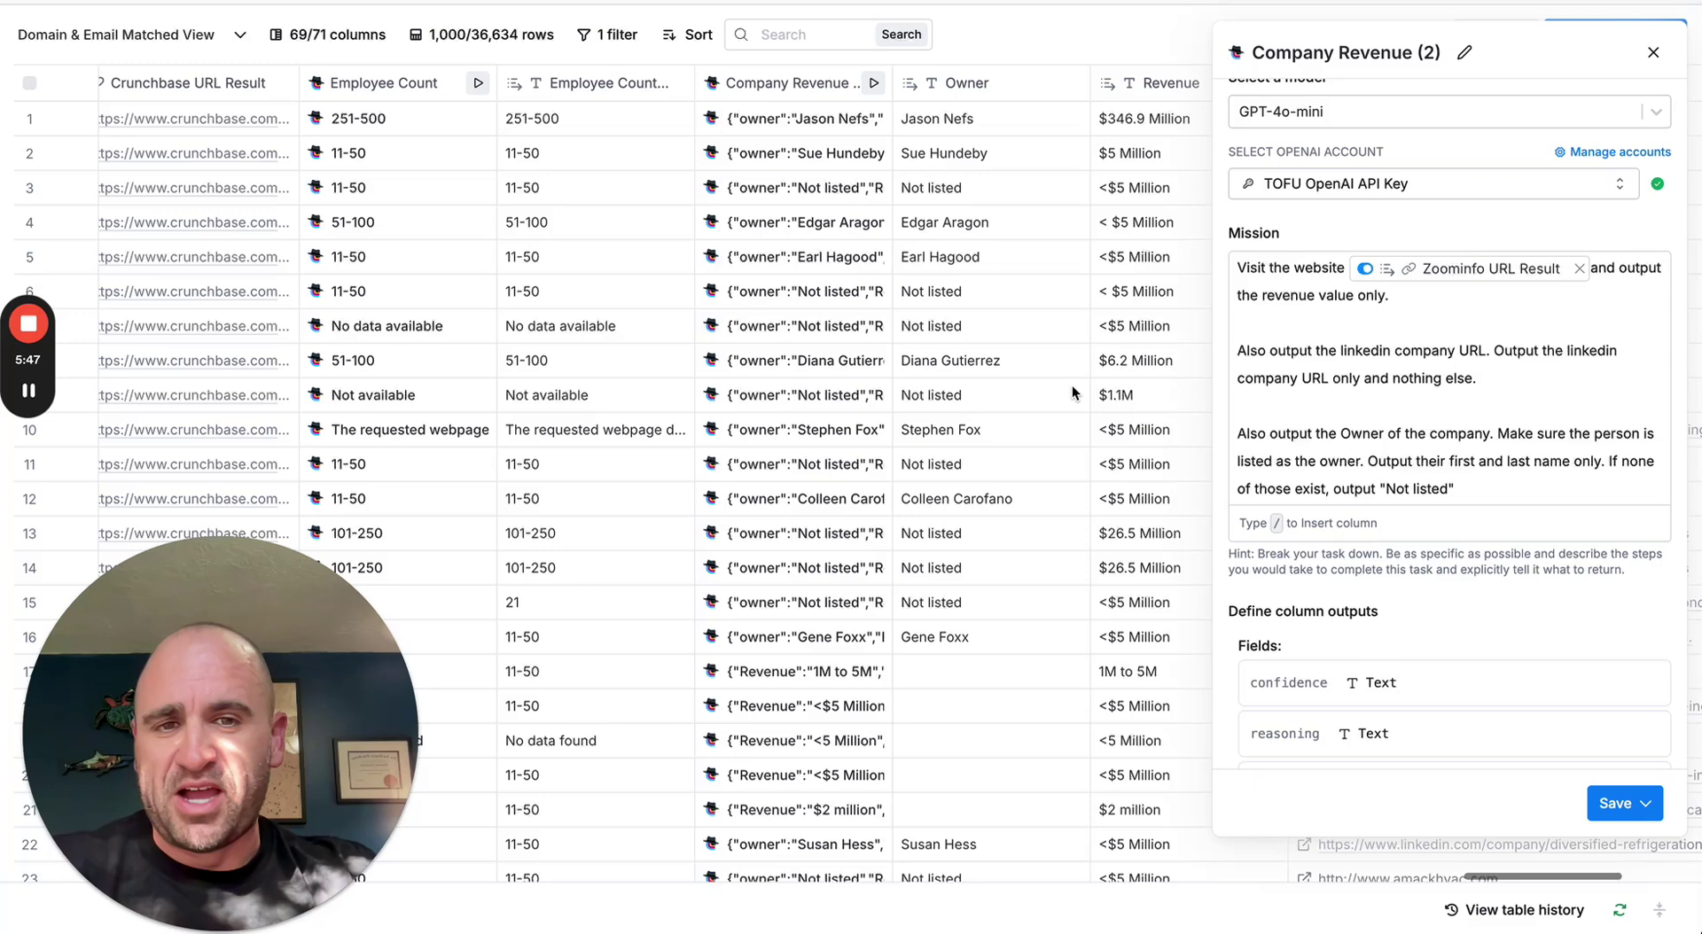
scroll(1349, 520, "down", 4)
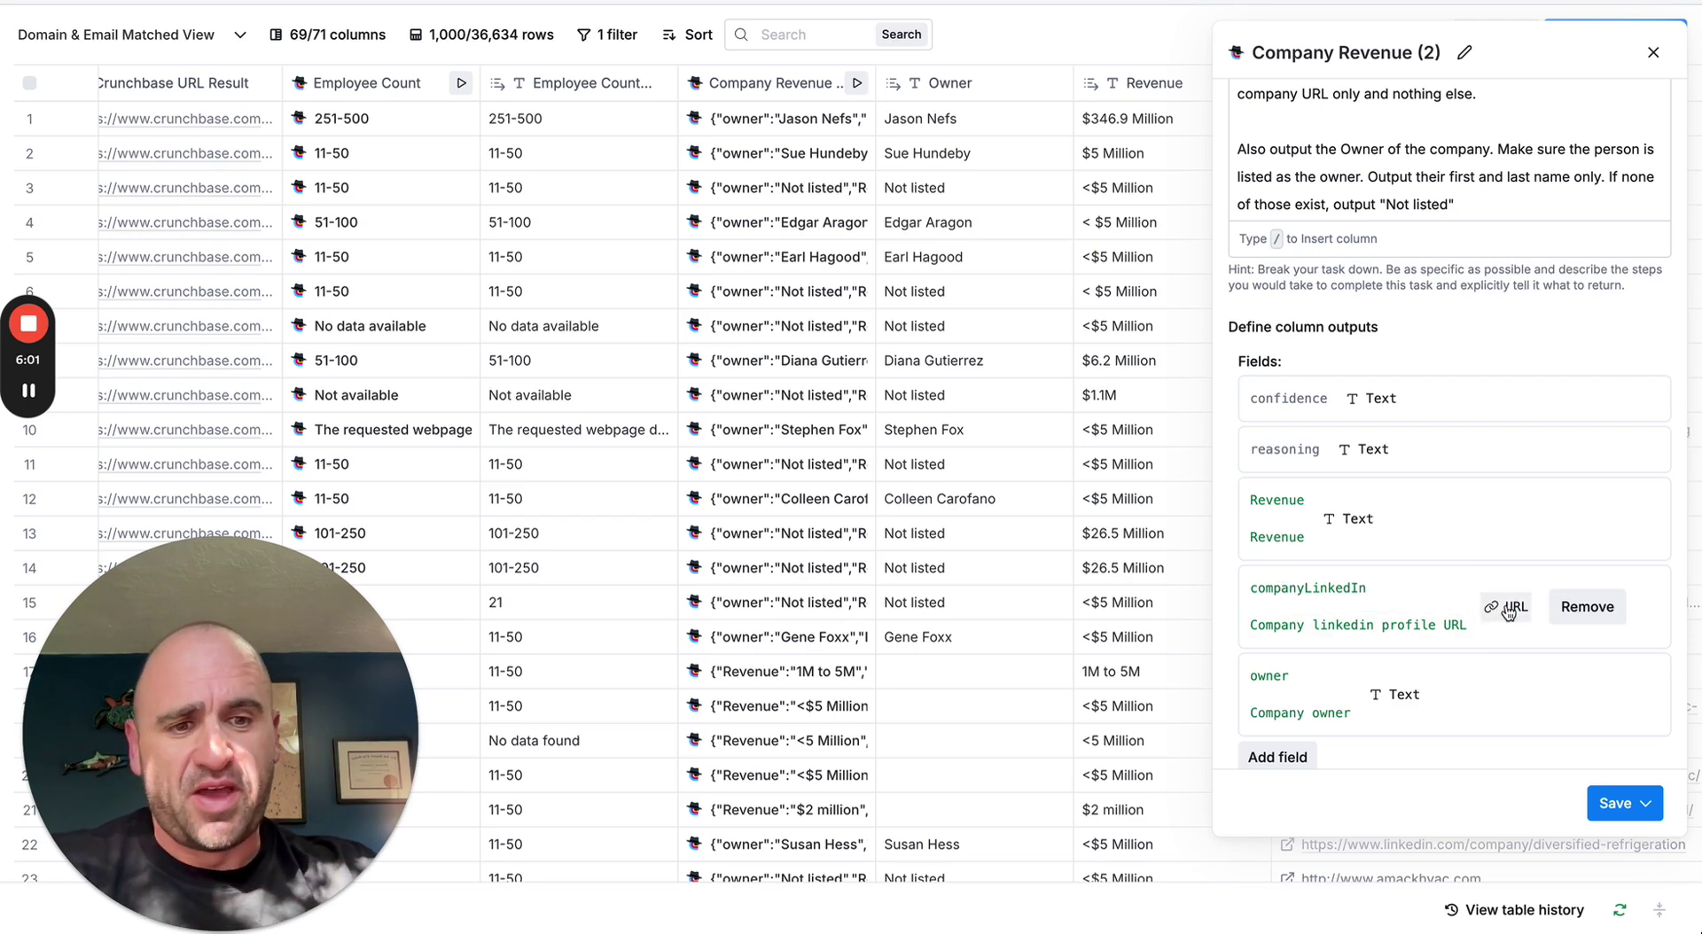
scroll(1087, 559, "right", 6)
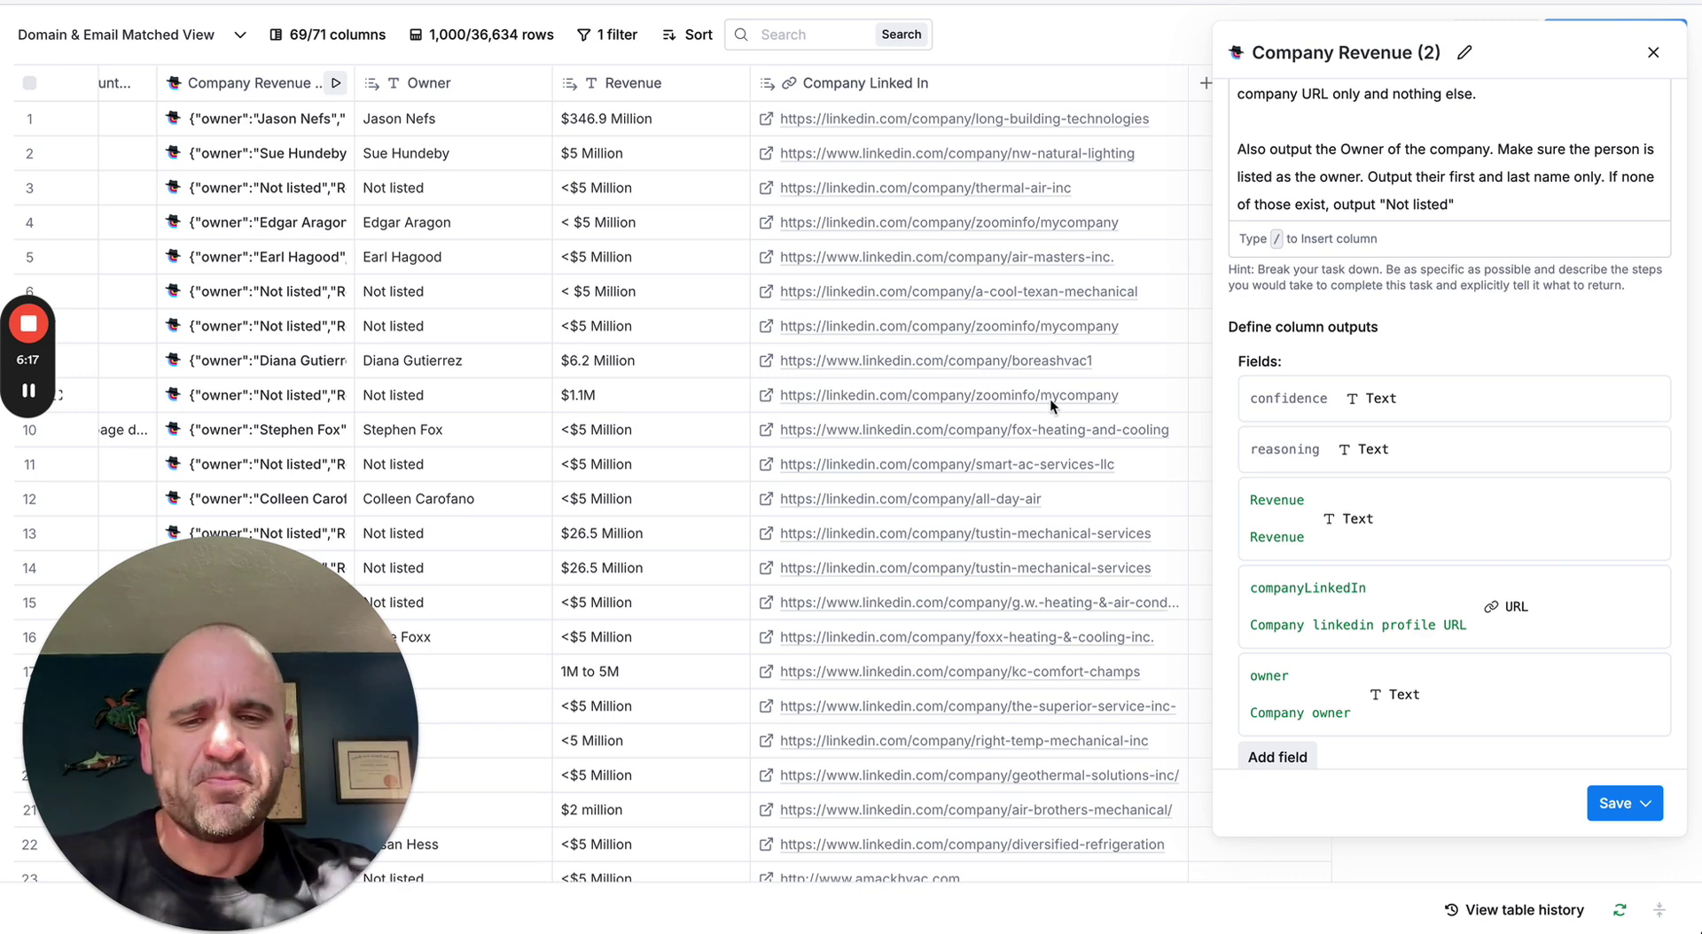
scroll(1369, 383, "up", 2)
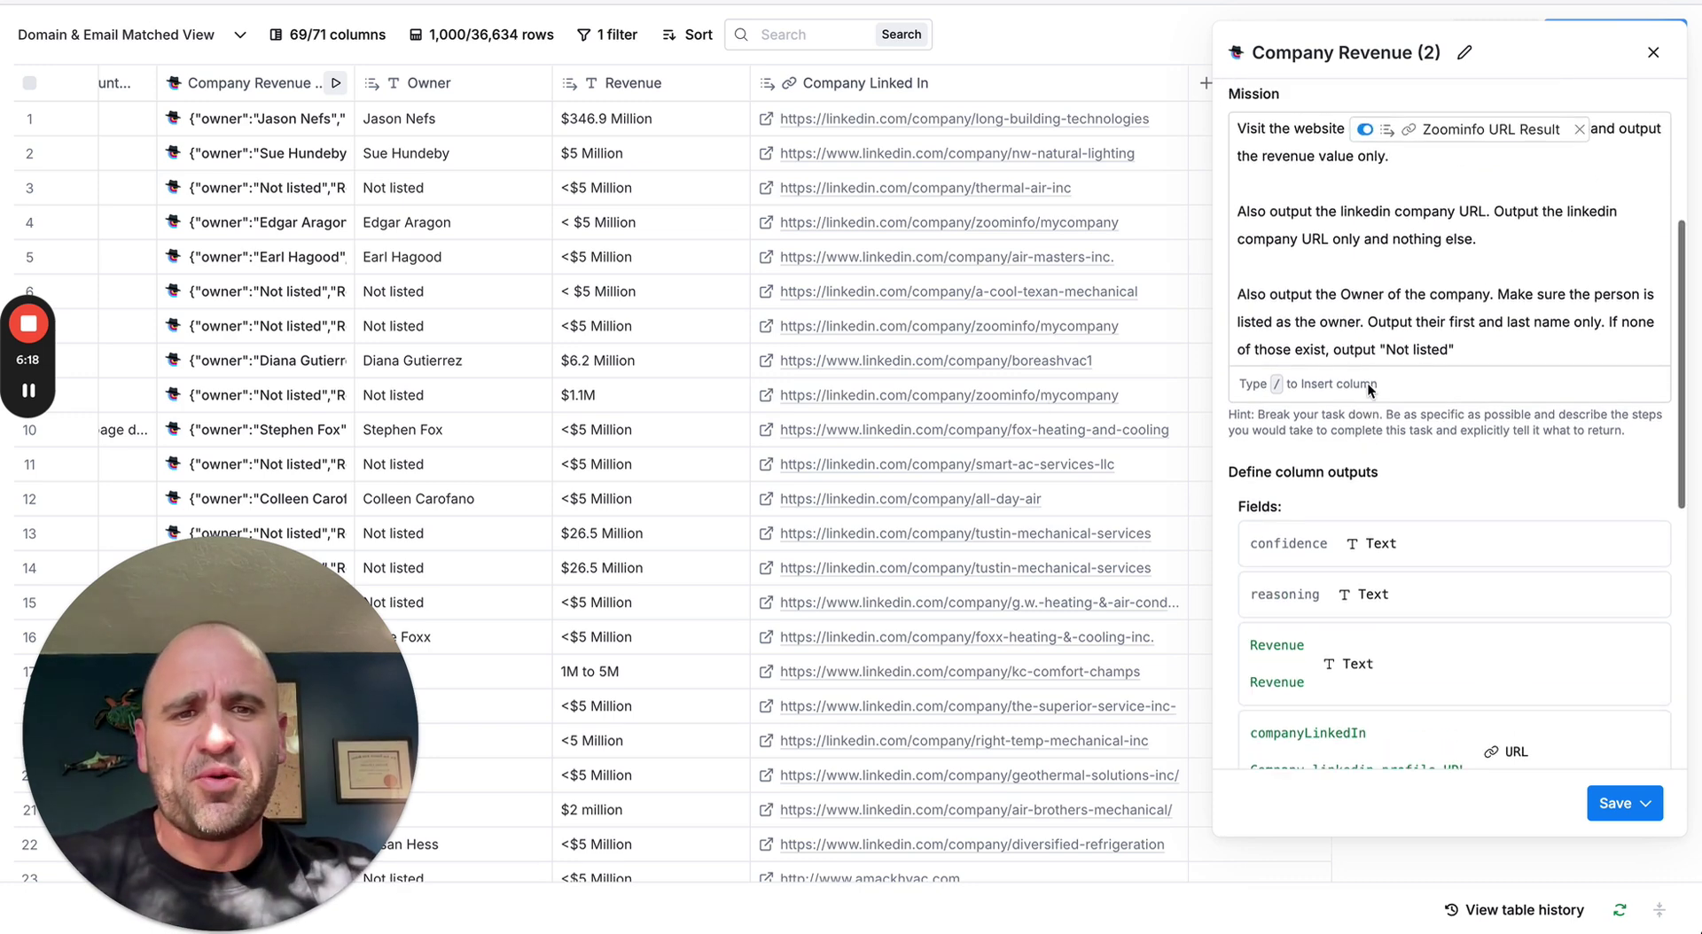
left_click(1532, 235)
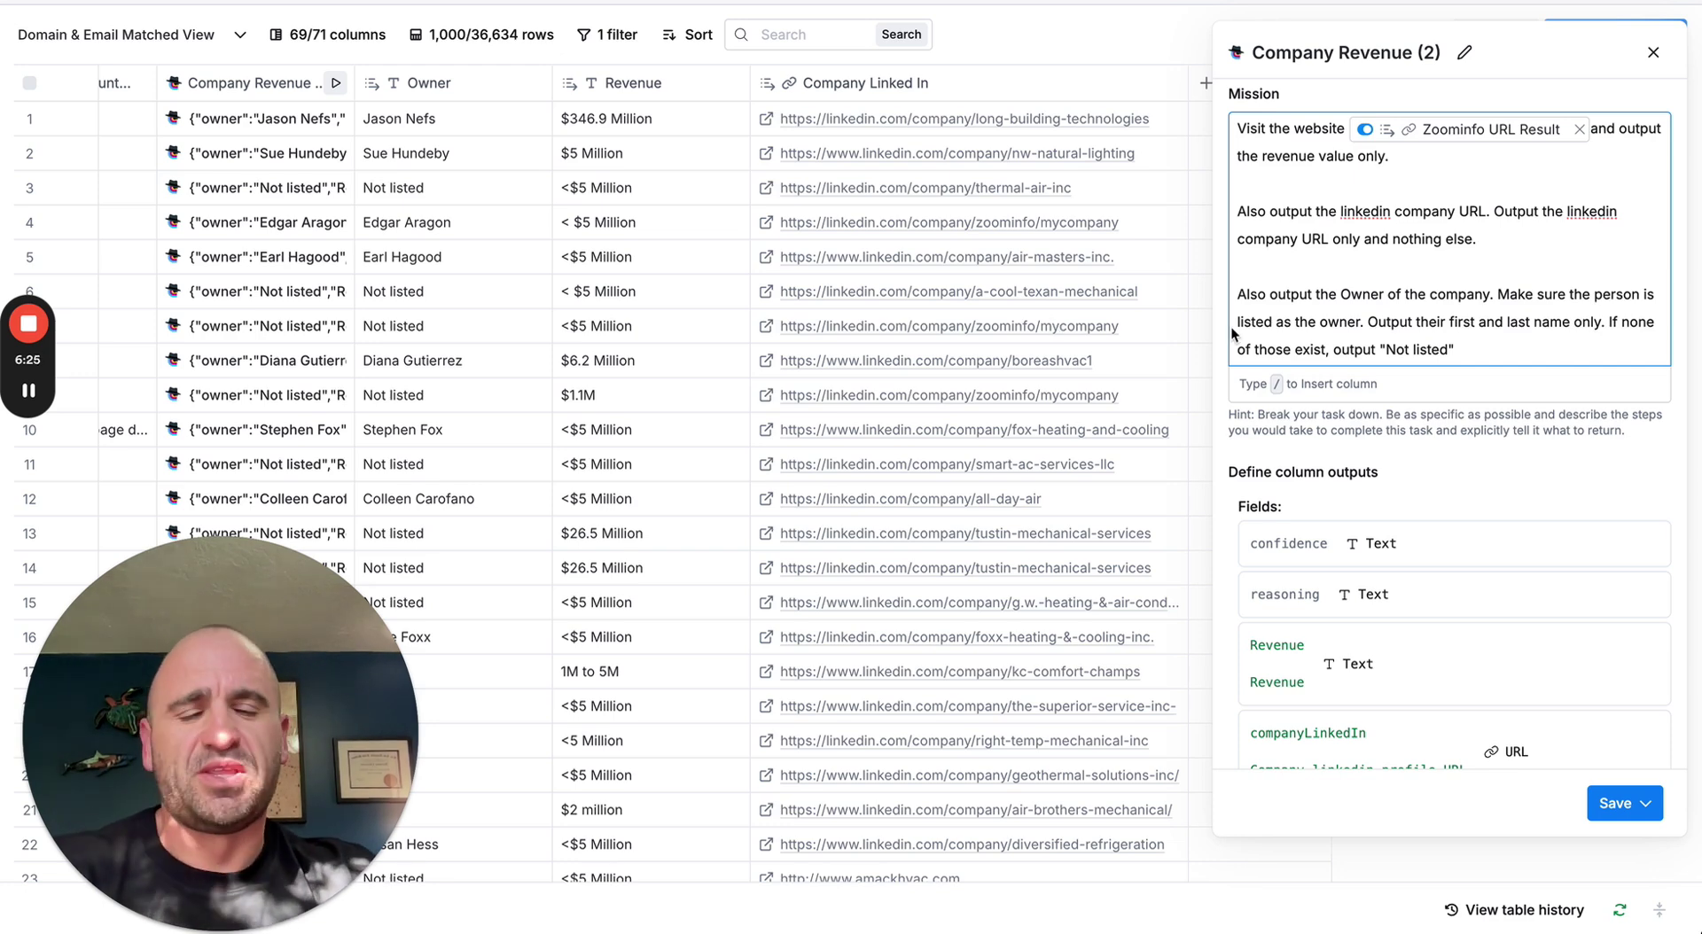
scroll(1388, 295, "down", 1)
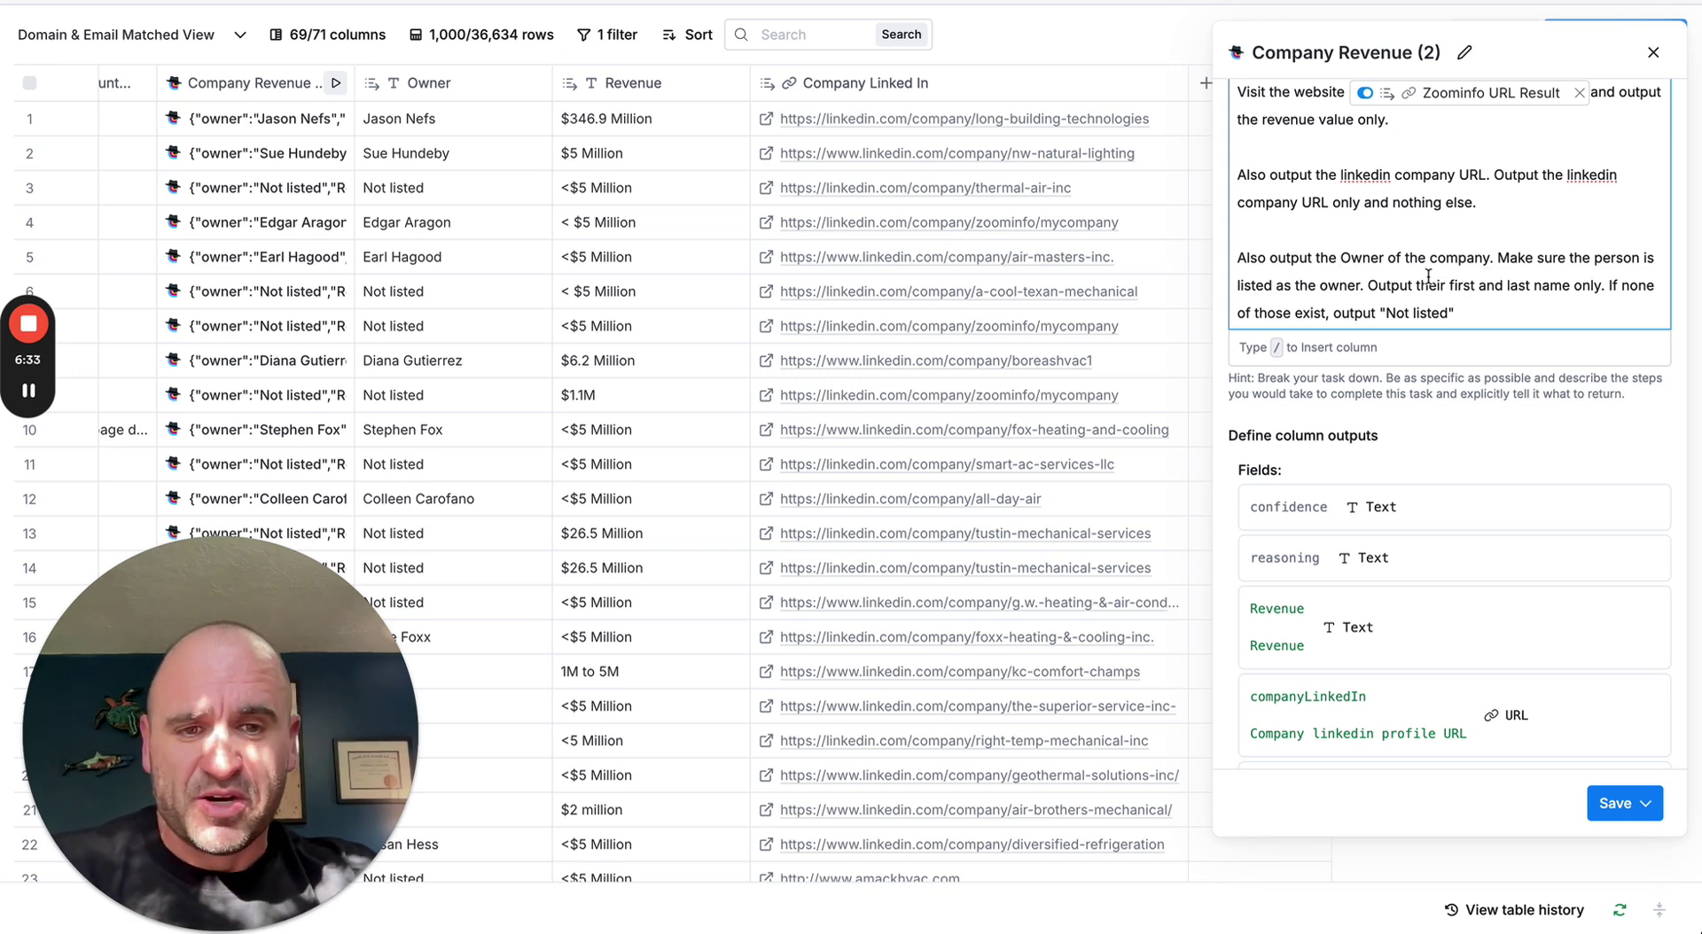
scroll(920, 341, "right", 2)
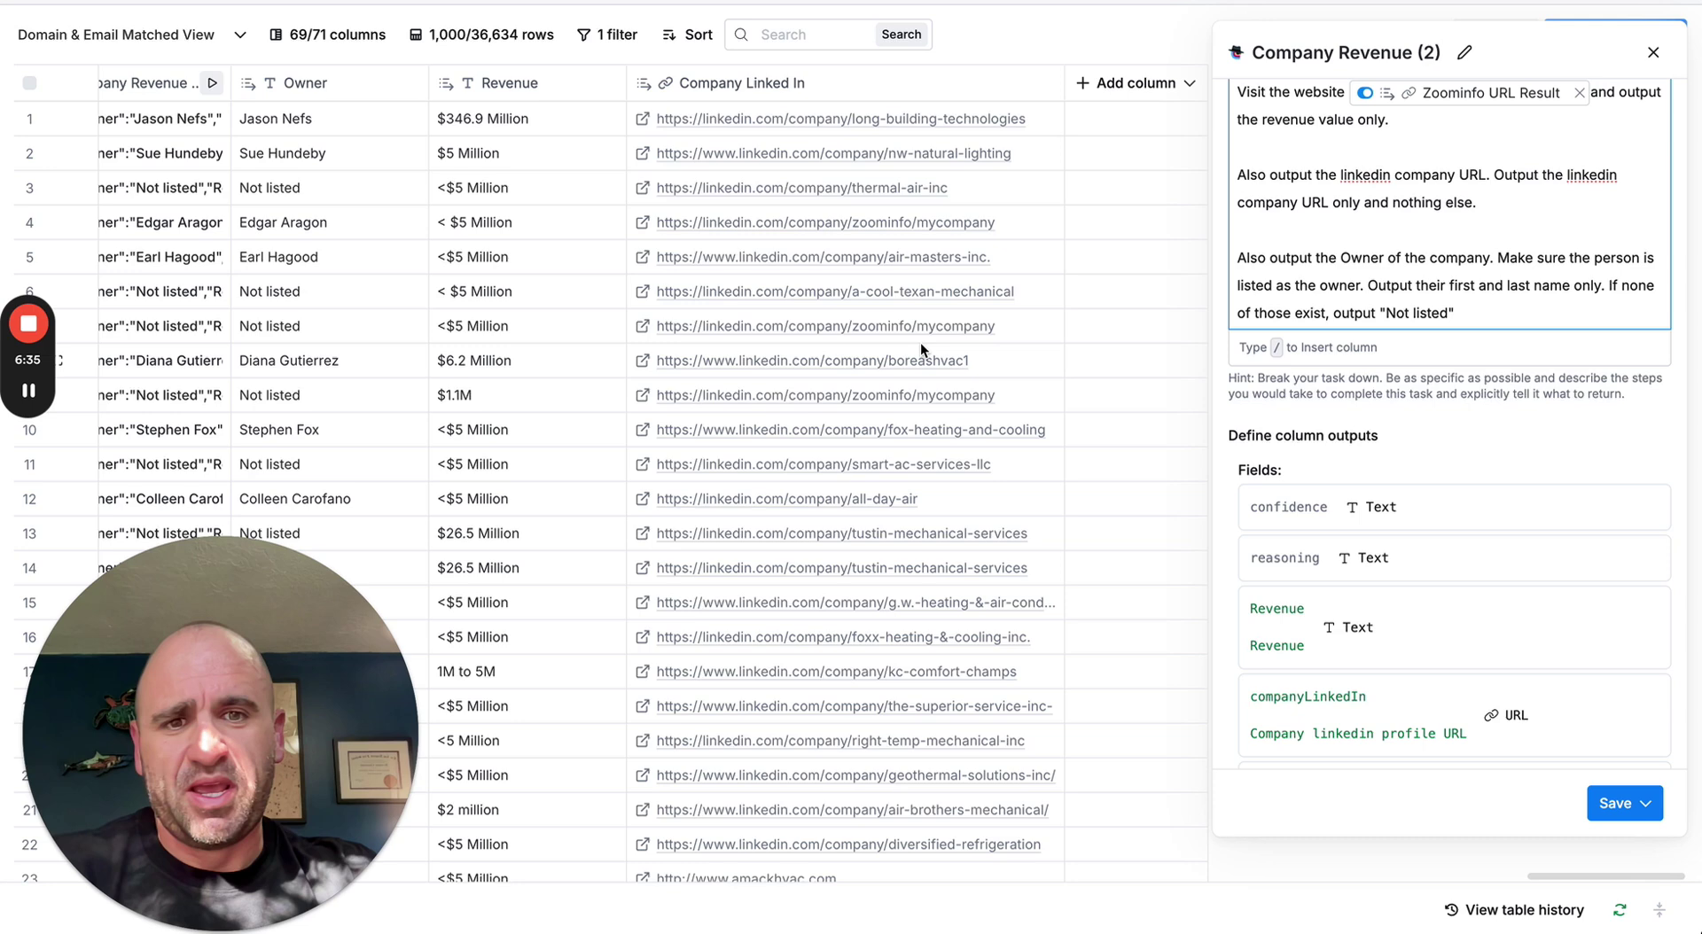
scroll(921, 342, "left", 4)
scroll(921, 341, "left", 2)
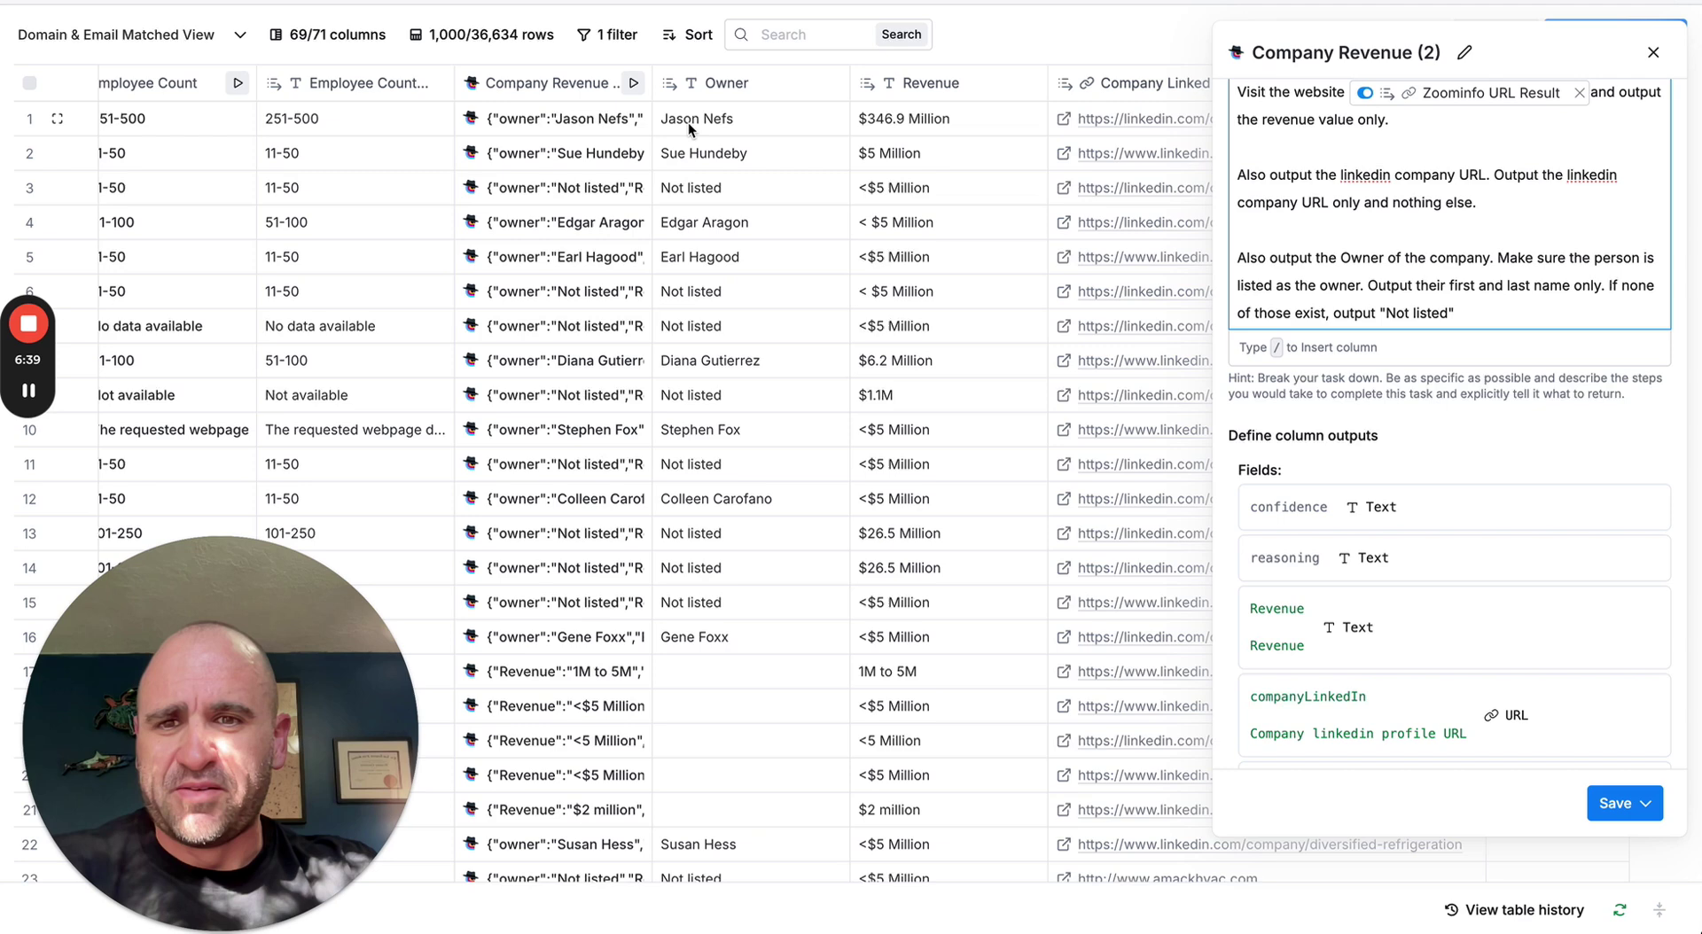
scroll(622, 151, "left", 5)
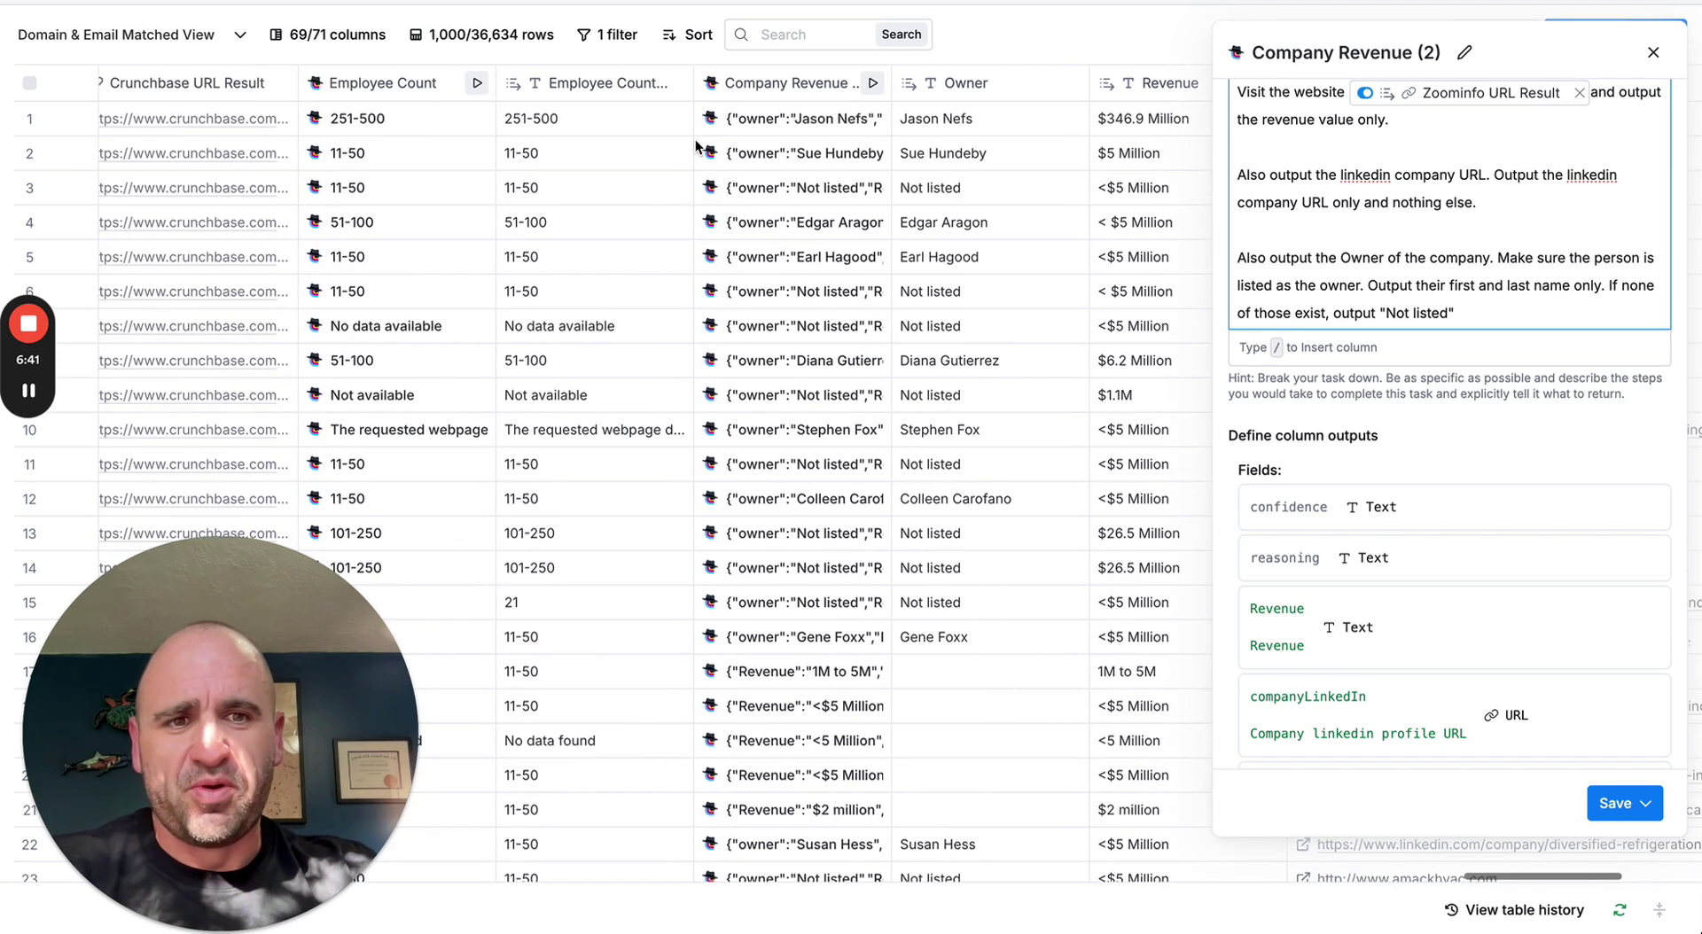
Close the Company Revenue (2) Claygent settings panel and NW Natural Lighting's Crunchbase profile
left_click(1653, 55)
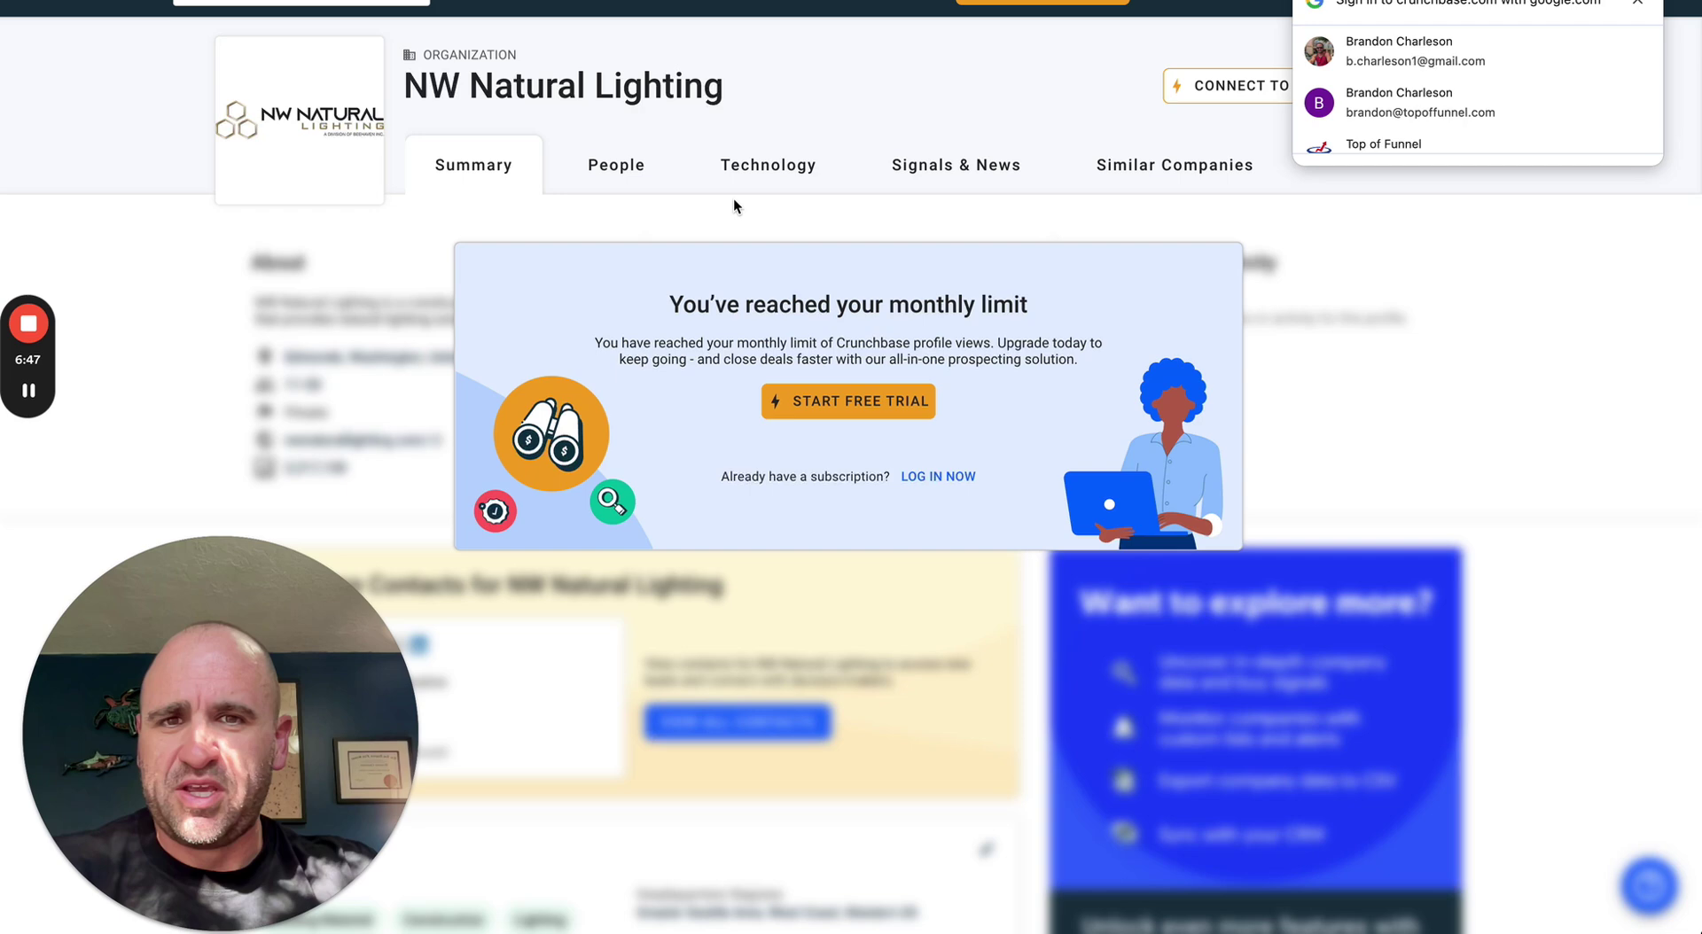
key("ctrl+w")
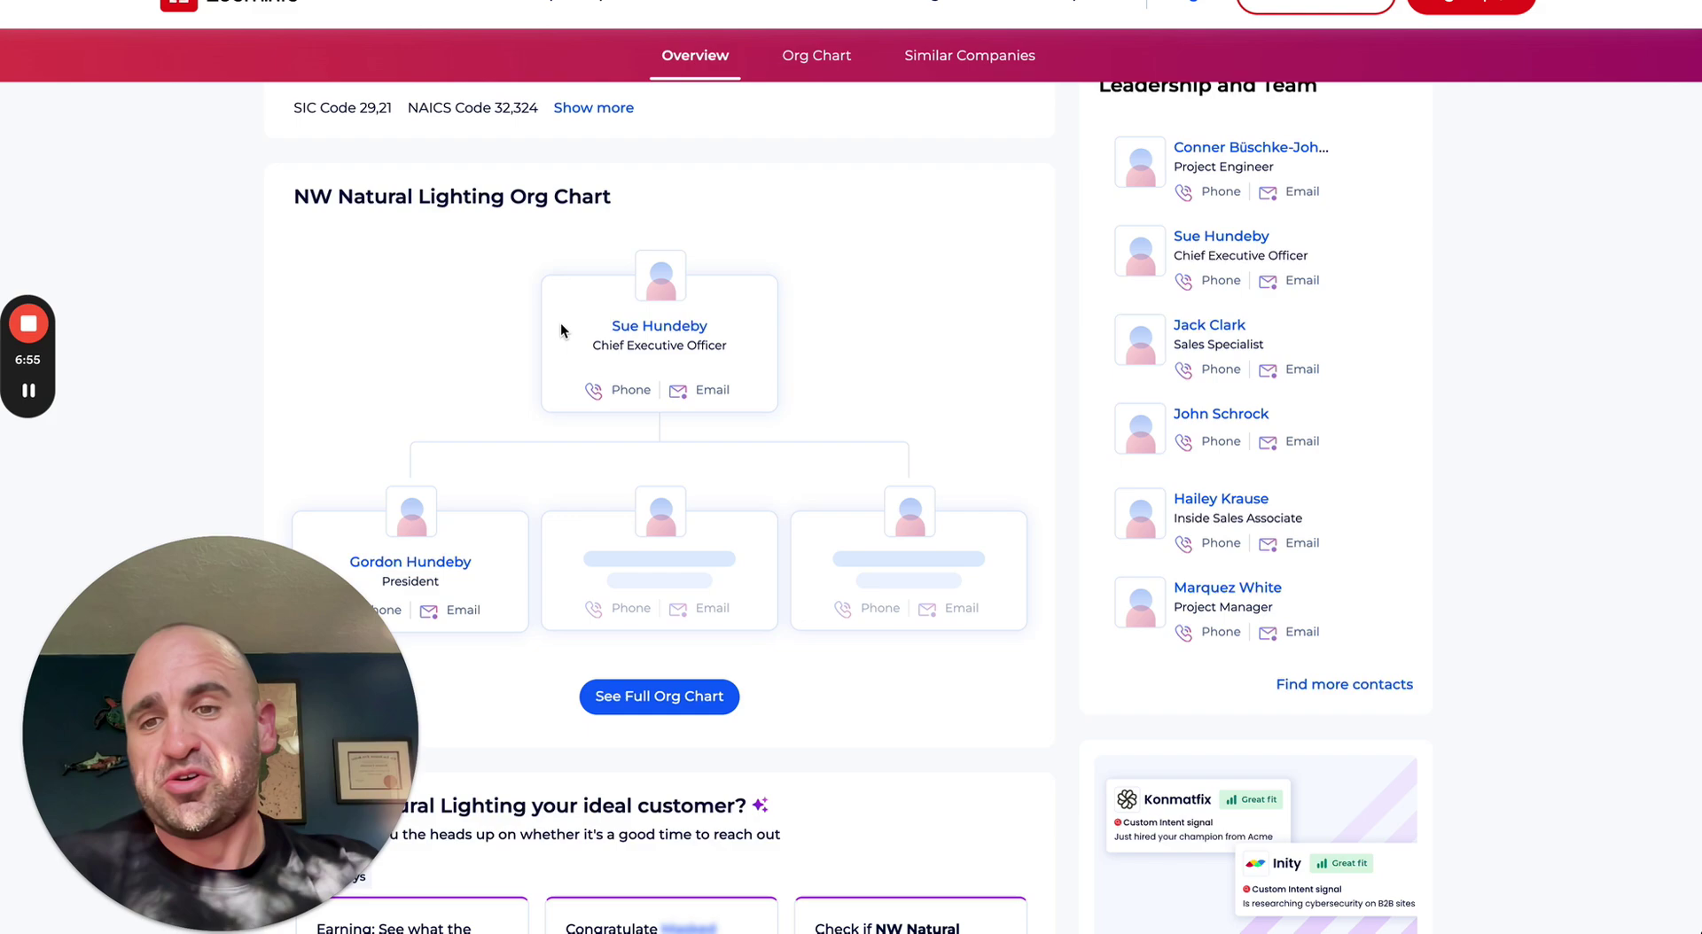
key("ctrl+w")
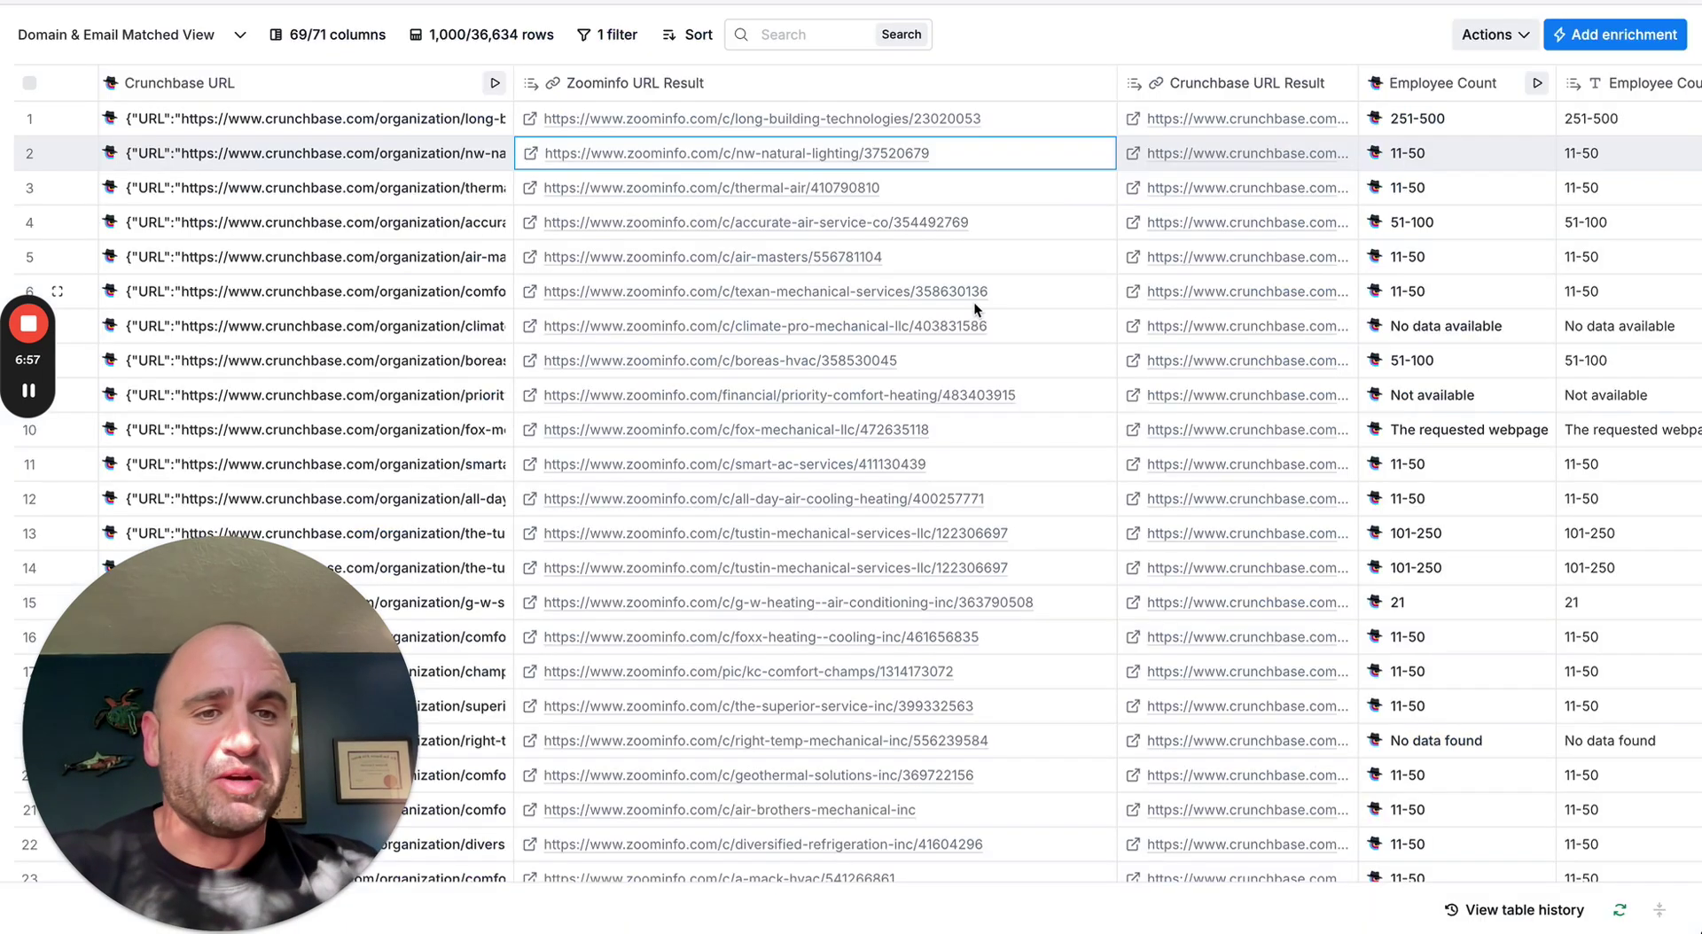
scroll(976, 302, "right", 6)
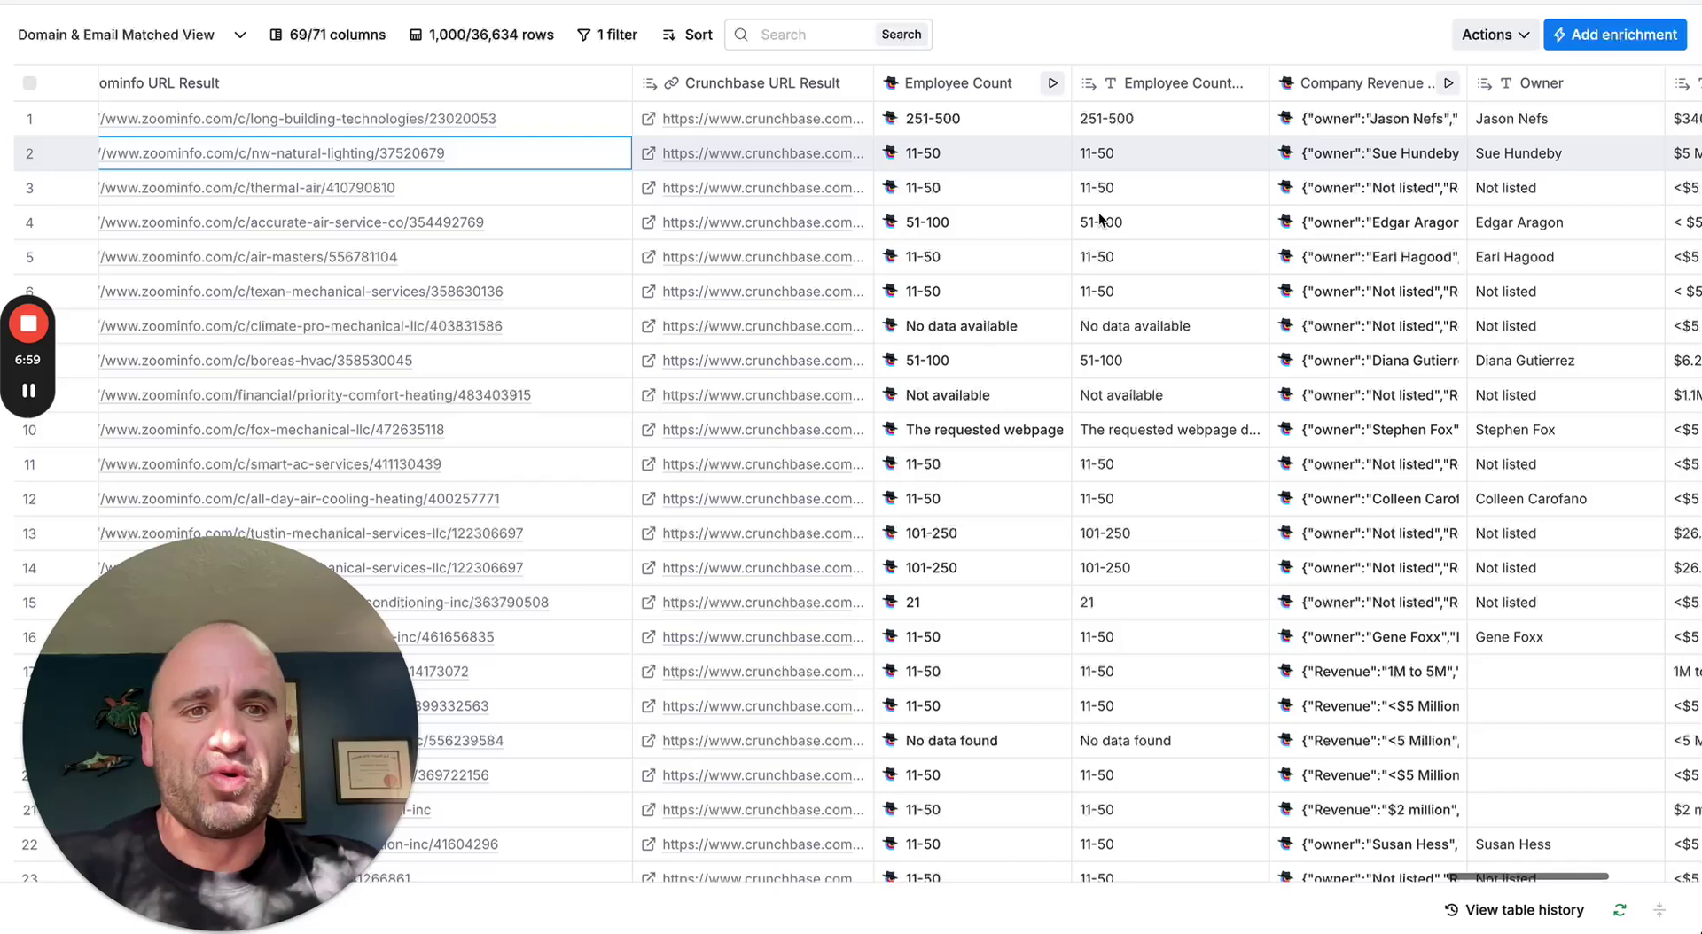
scroll(1295, 157, "right", 2)
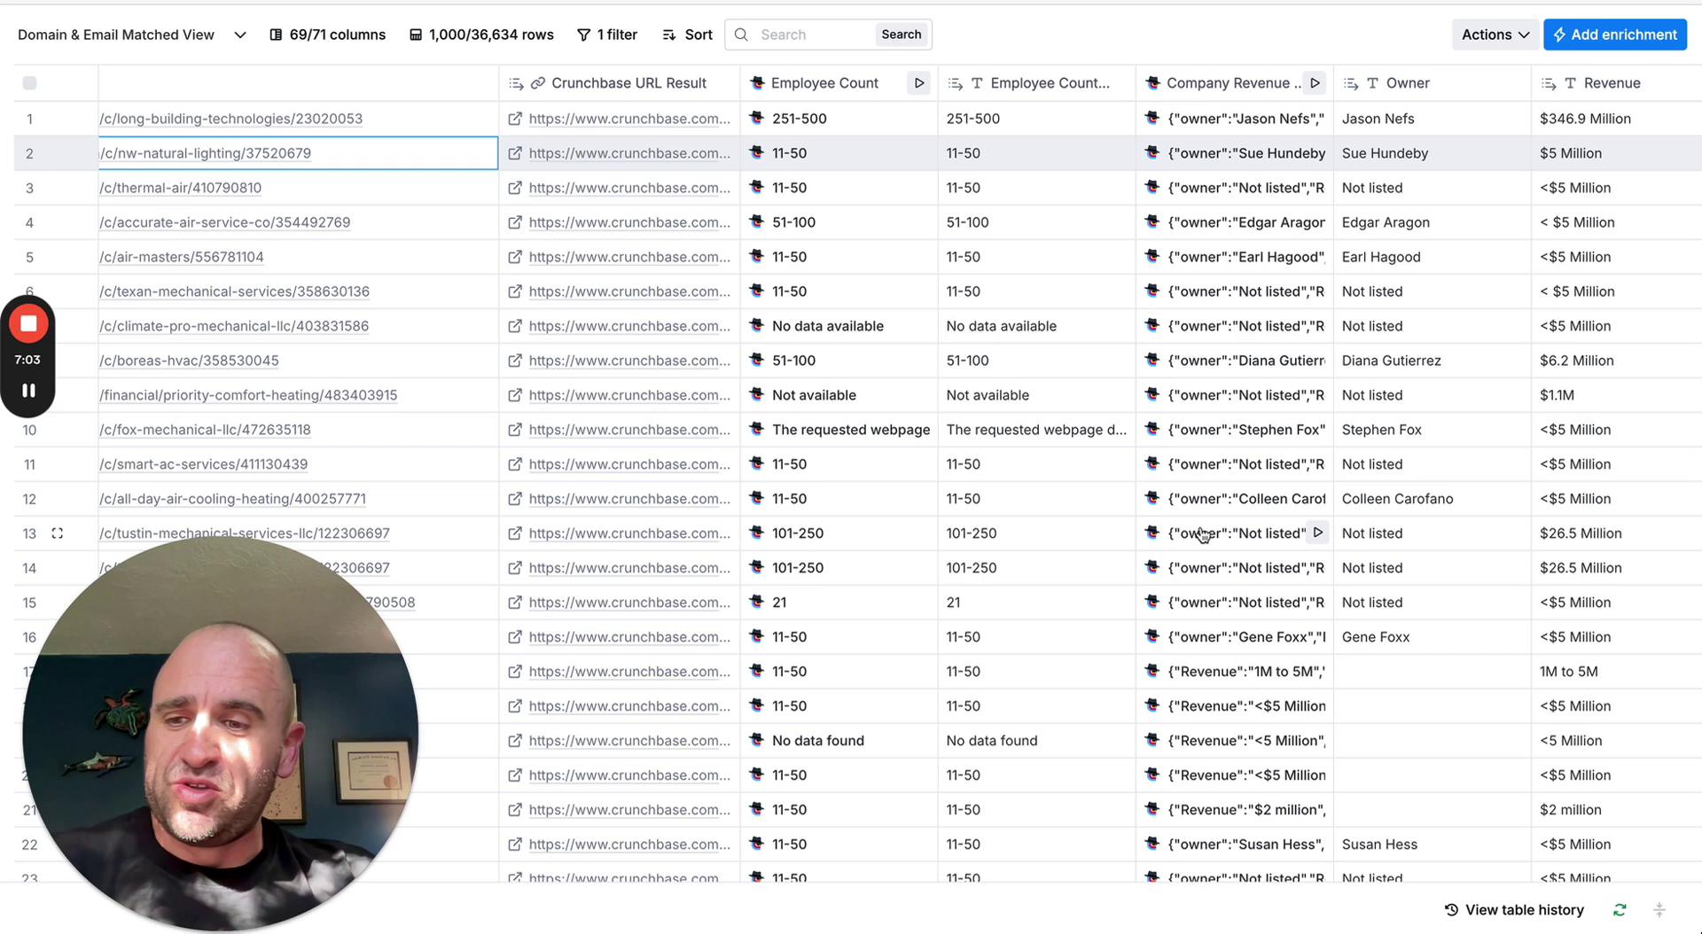
scroll(1202, 534, "right", 5)
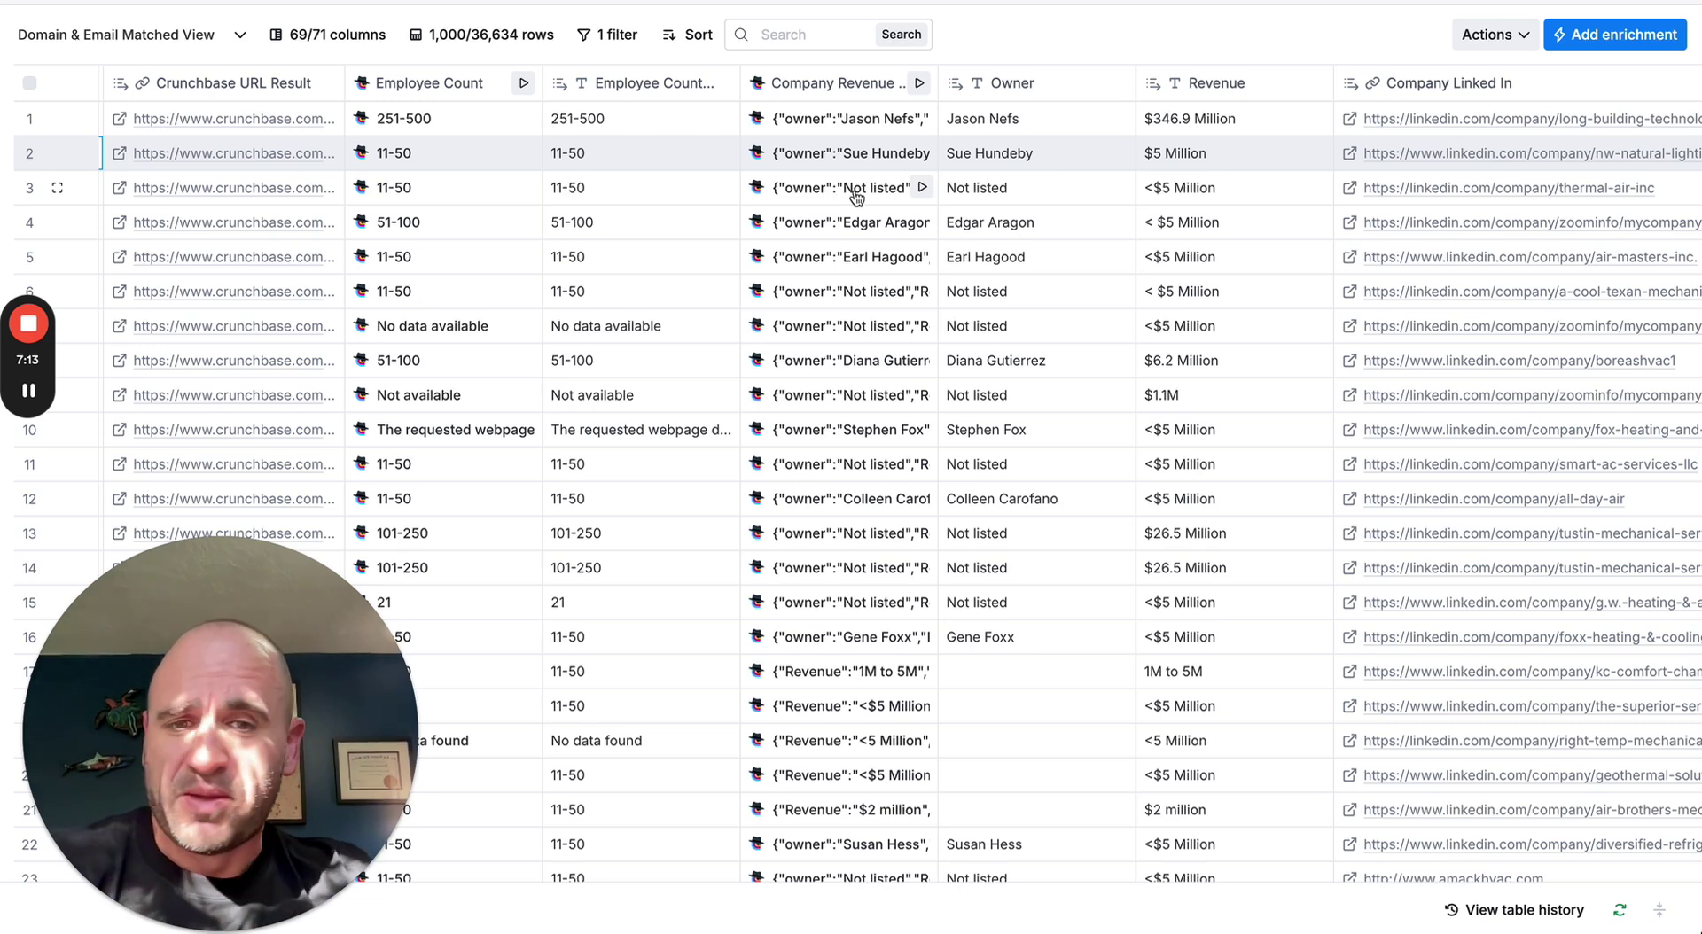
scroll(854, 190, "right", 3)
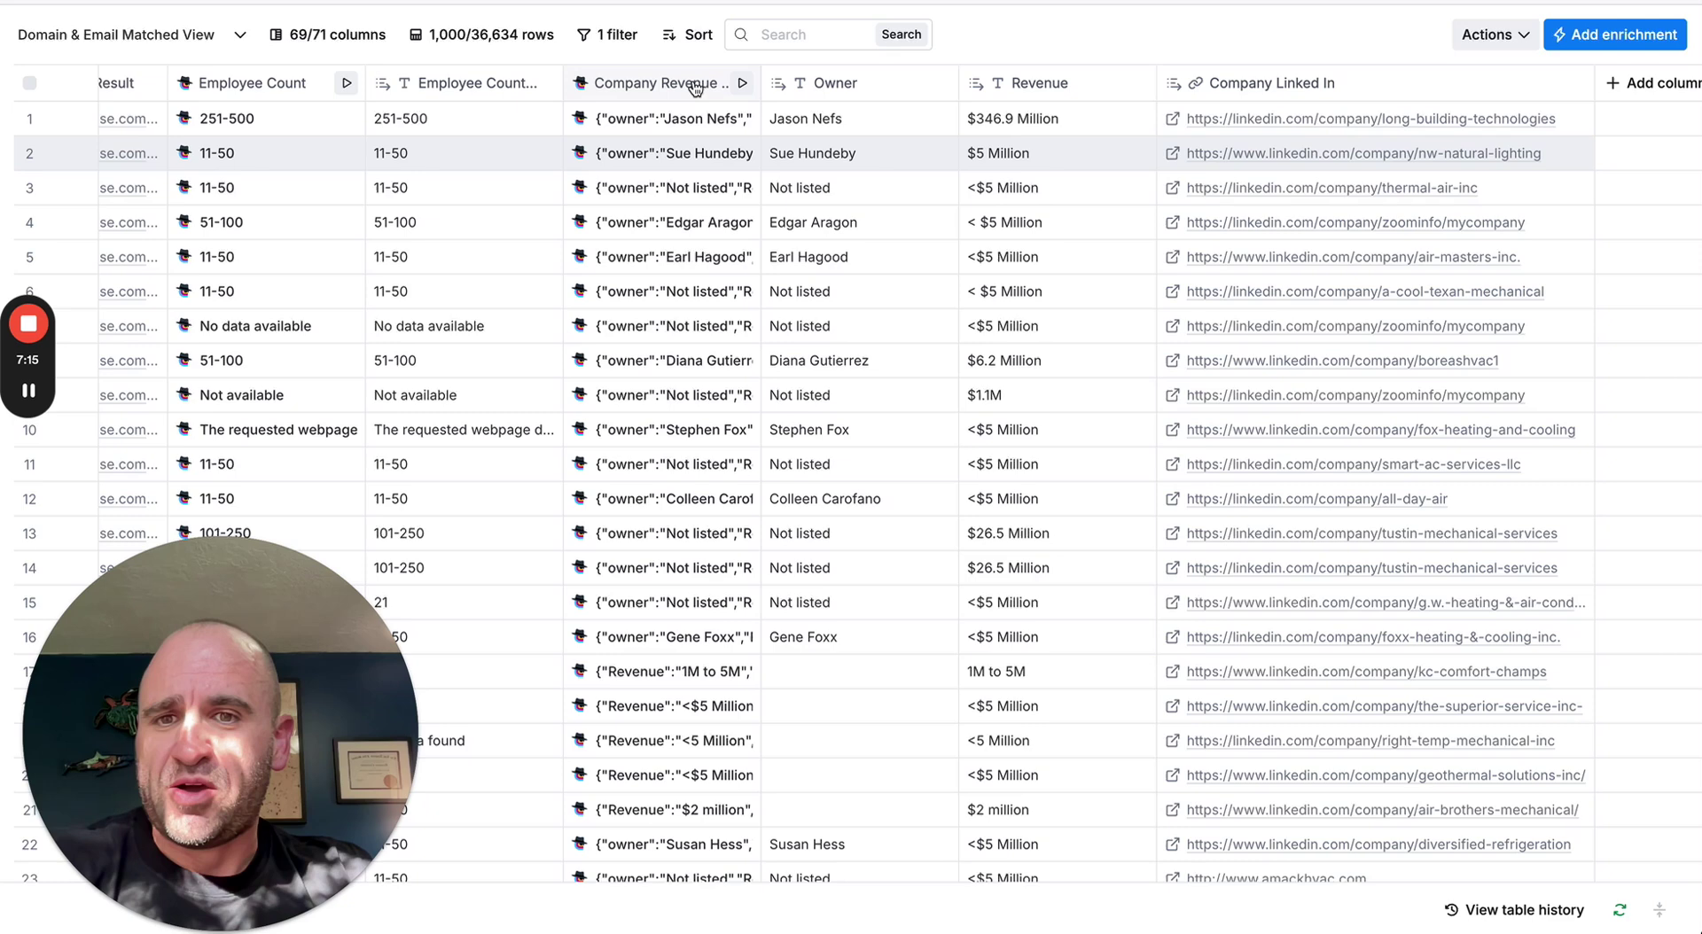
left_click(695, 90)
scroll(865, 156, "left", 5)
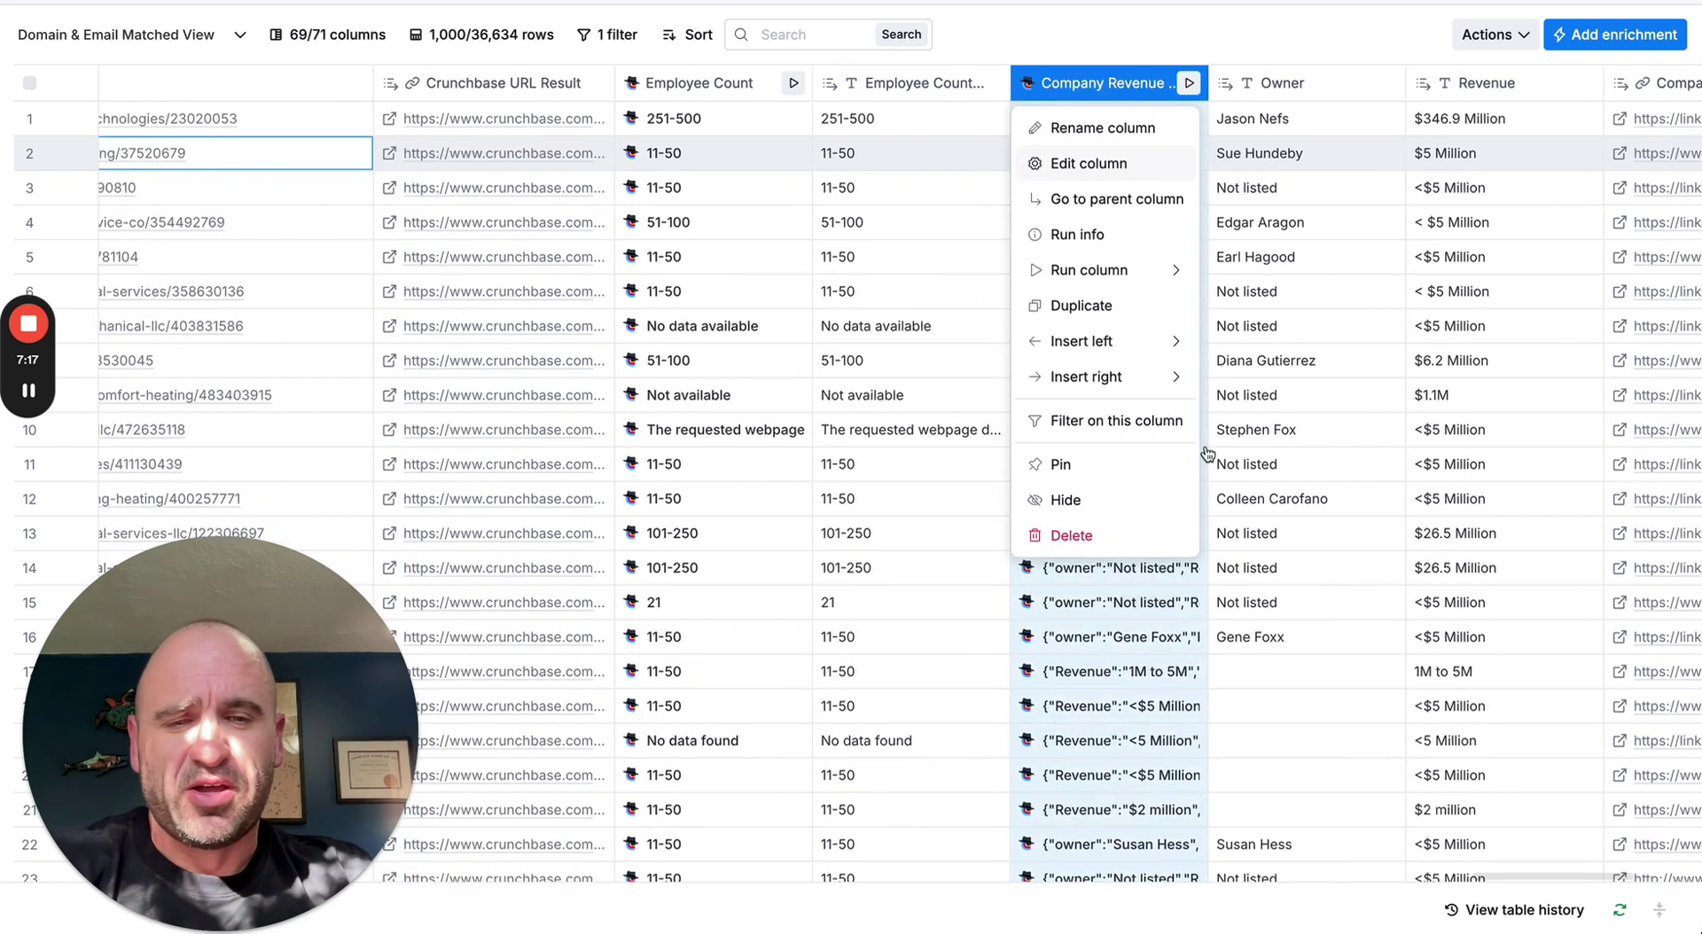
left_click(1089, 164)
scroll(1290, 584, "down", 10)
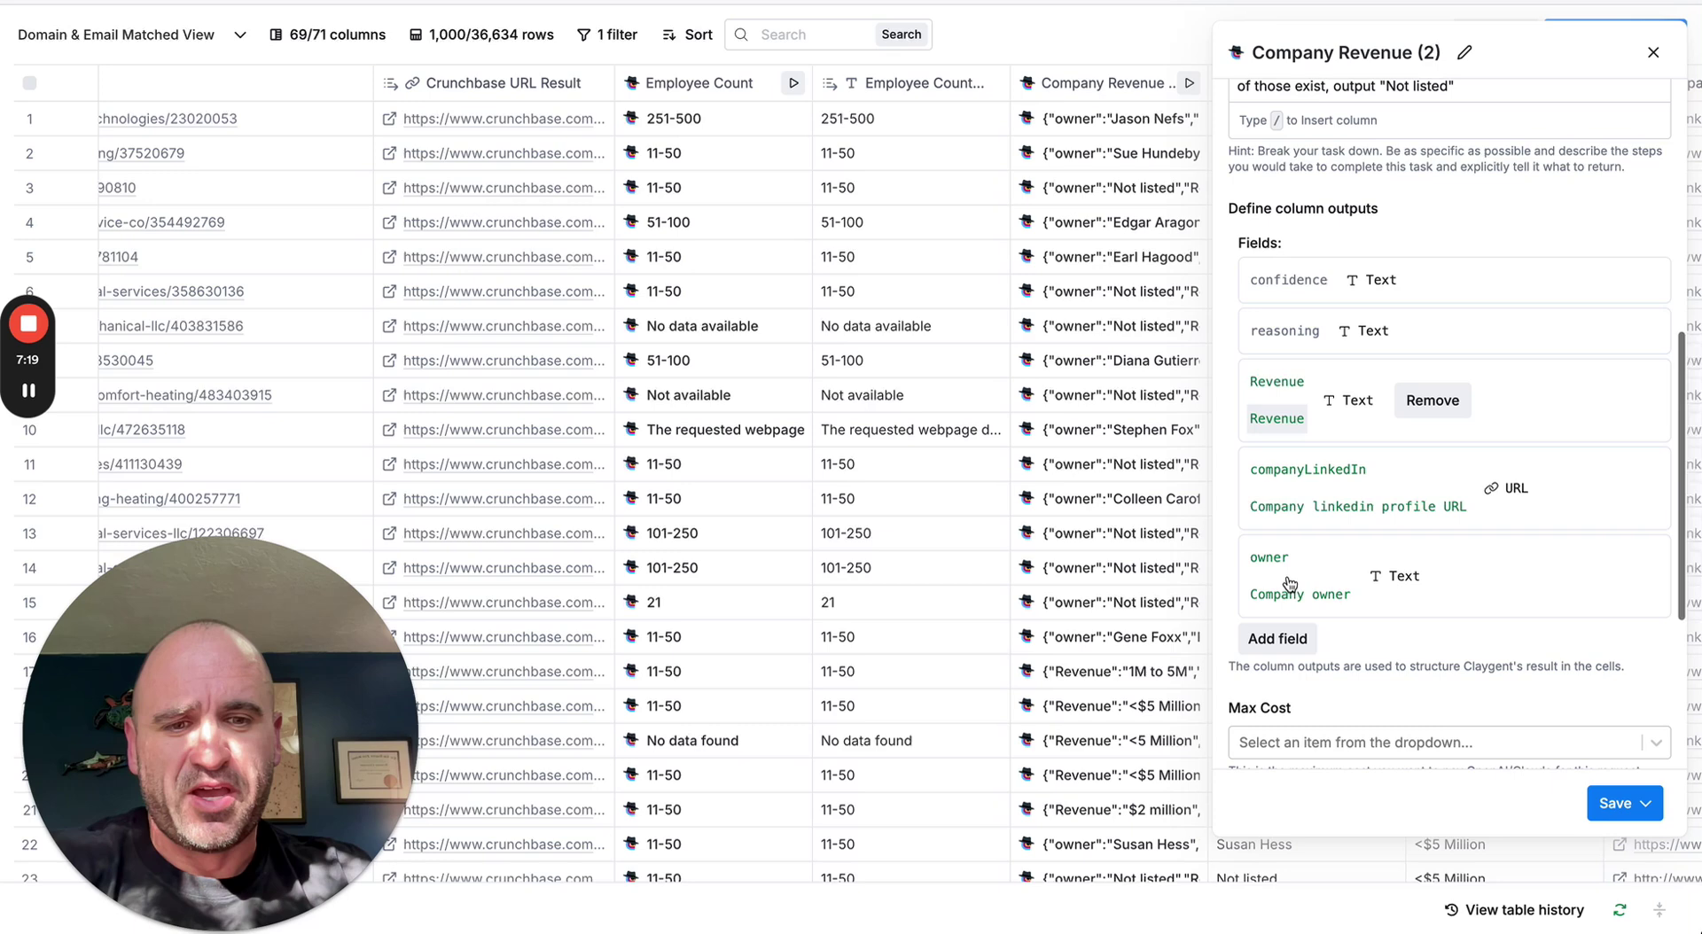
scroll(1291, 584, "down", 1)
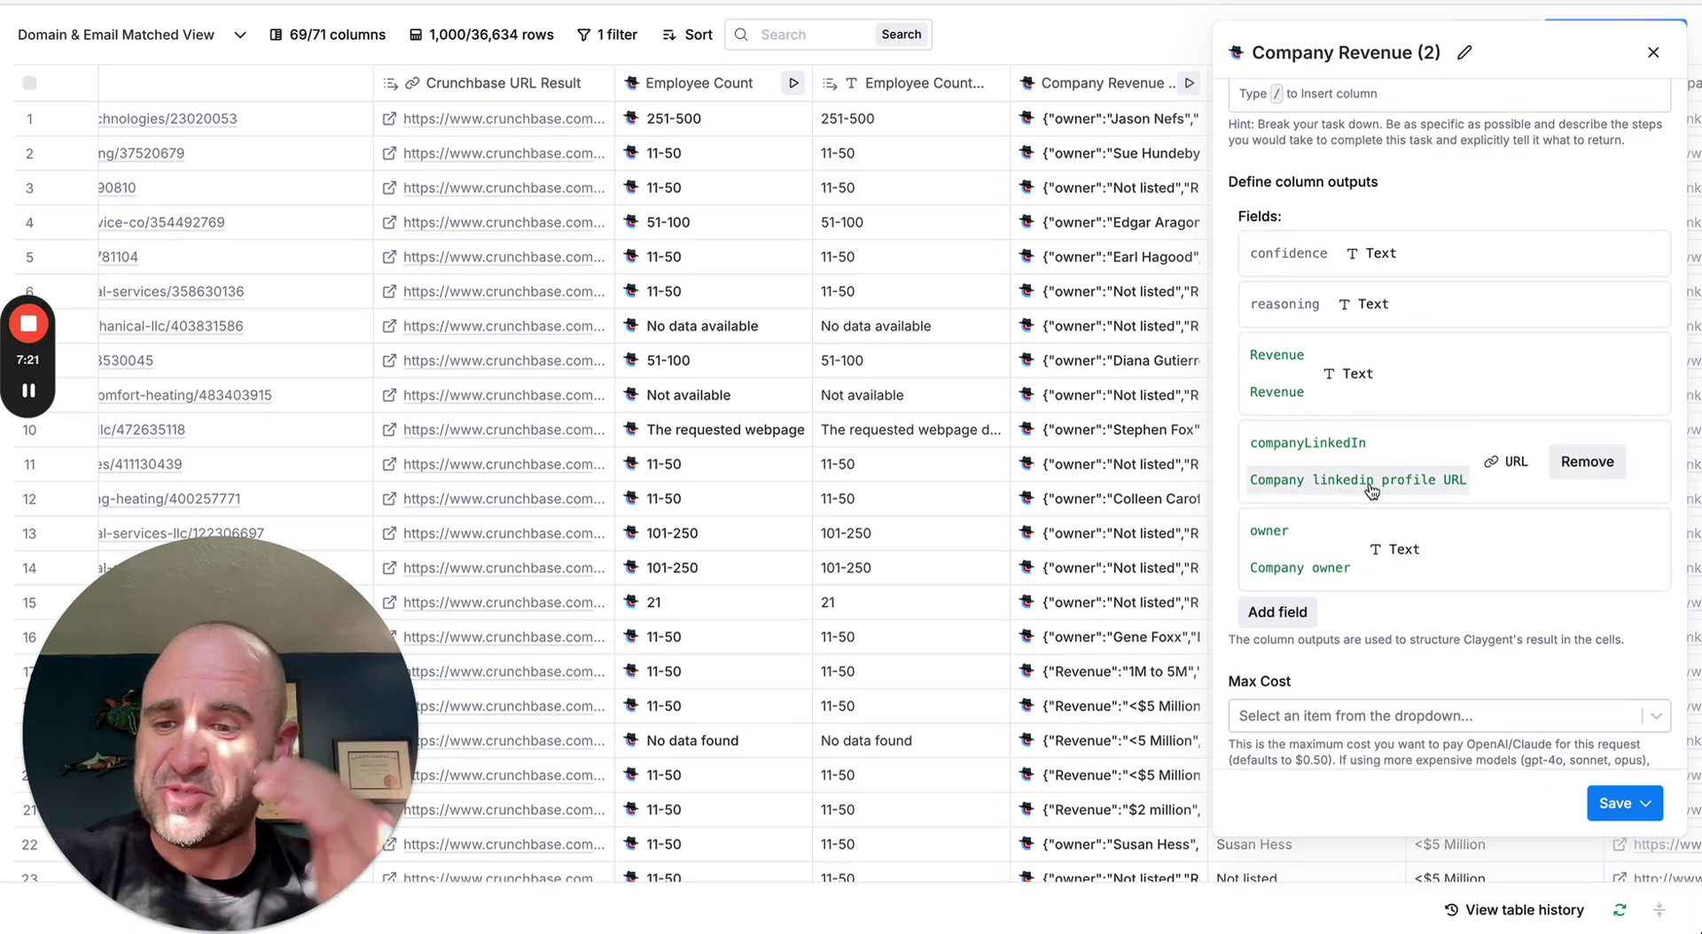
left_click(1654, 53)
left_click(1106, 94)
left_click(1102, 52)
left_click(1100, 120)
mouse_move(1252, 292)
mouse_move(1345, 359)
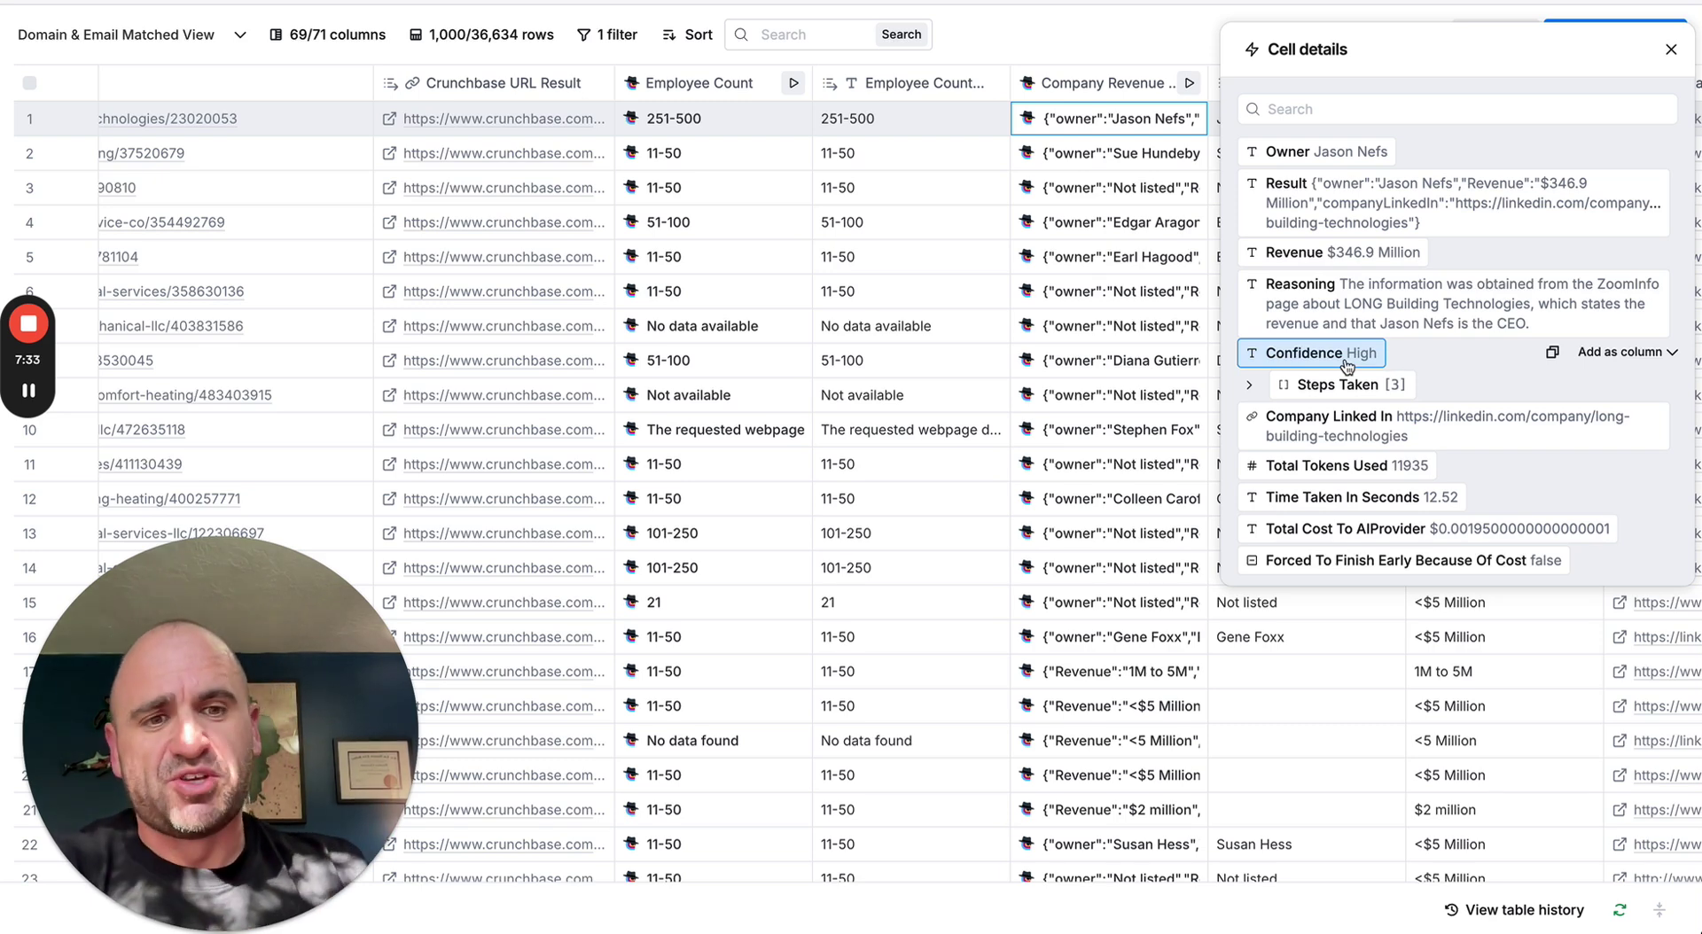
left_click(1670, 52)
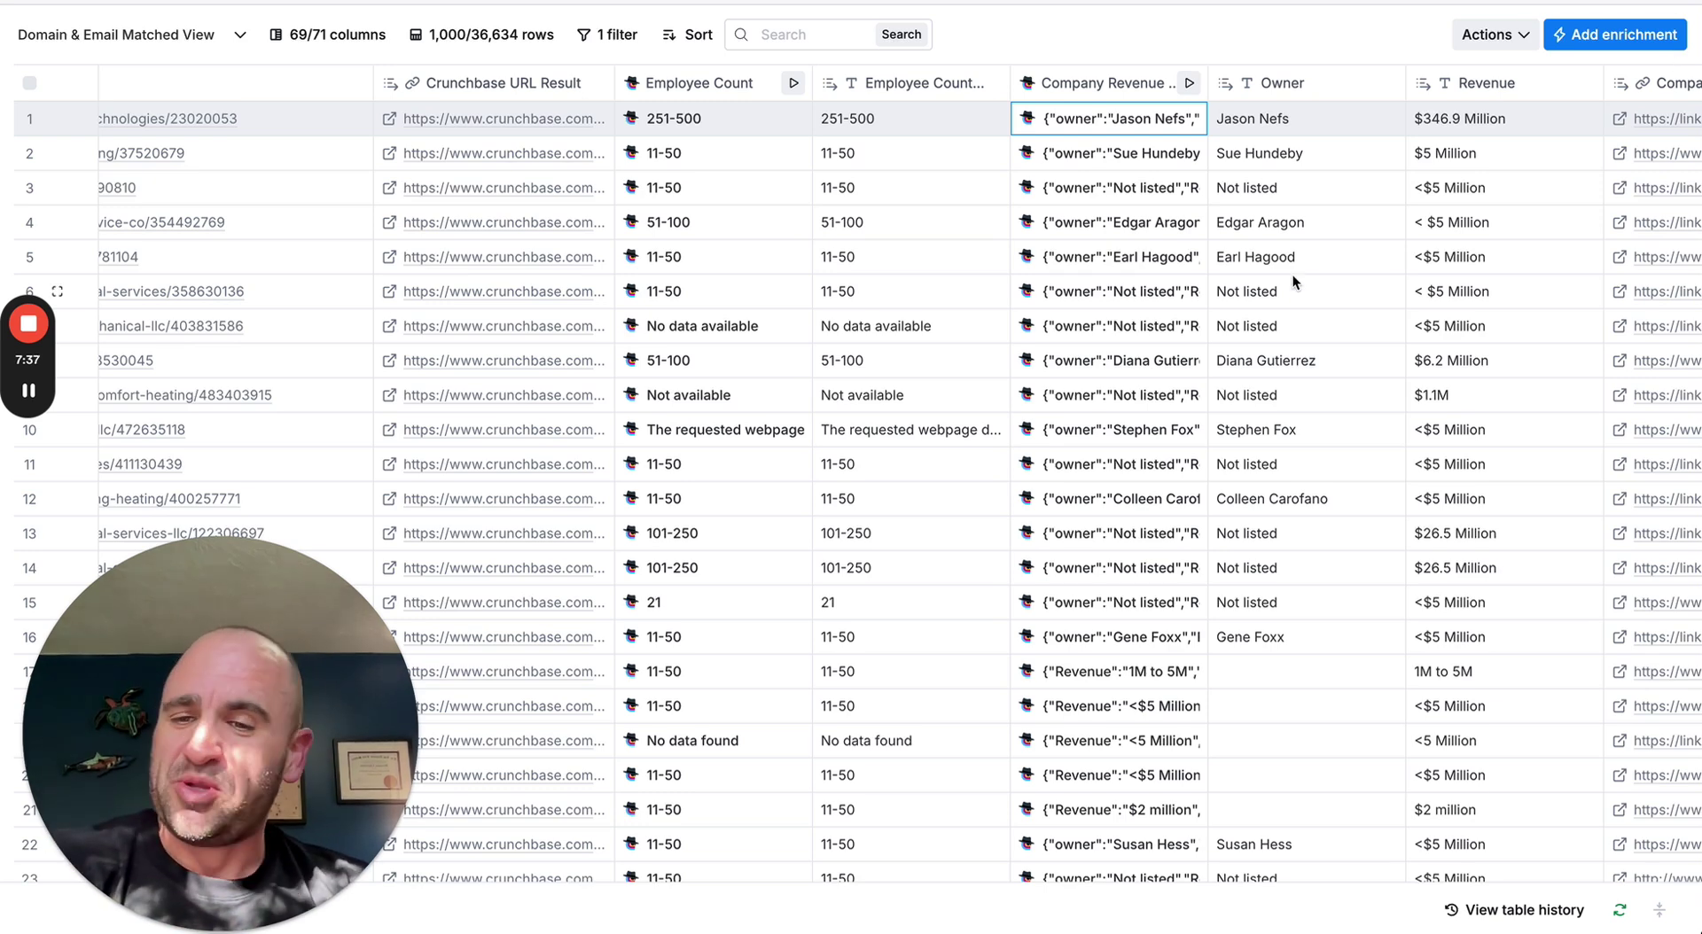